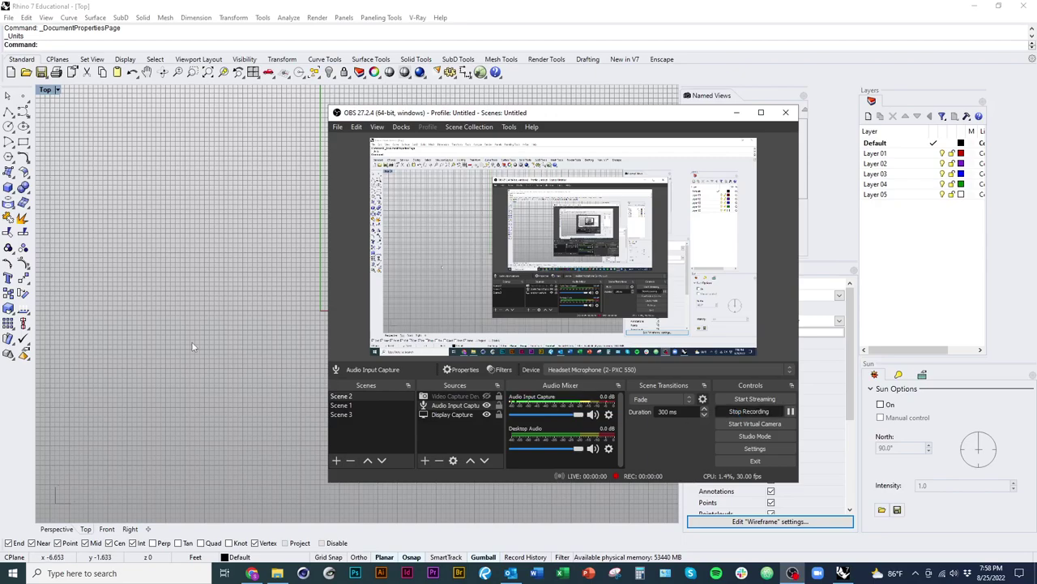
- Switch to Rhino and launch Grasshopper from the Top viewport
left_click(191, 341)
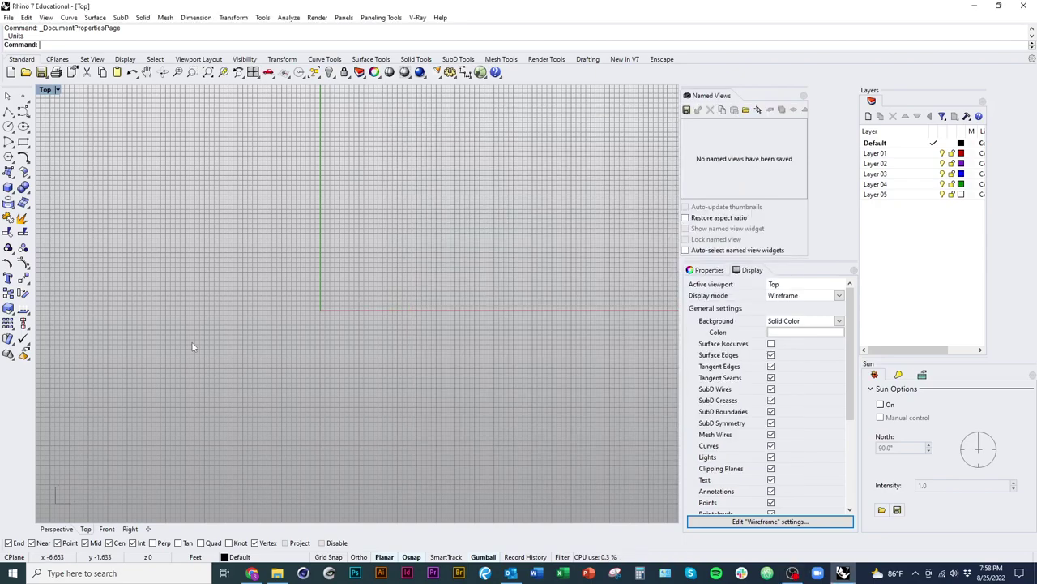
right_click_drag(349, 344, 219, 445)
scroll(219, 445, "down", 4)
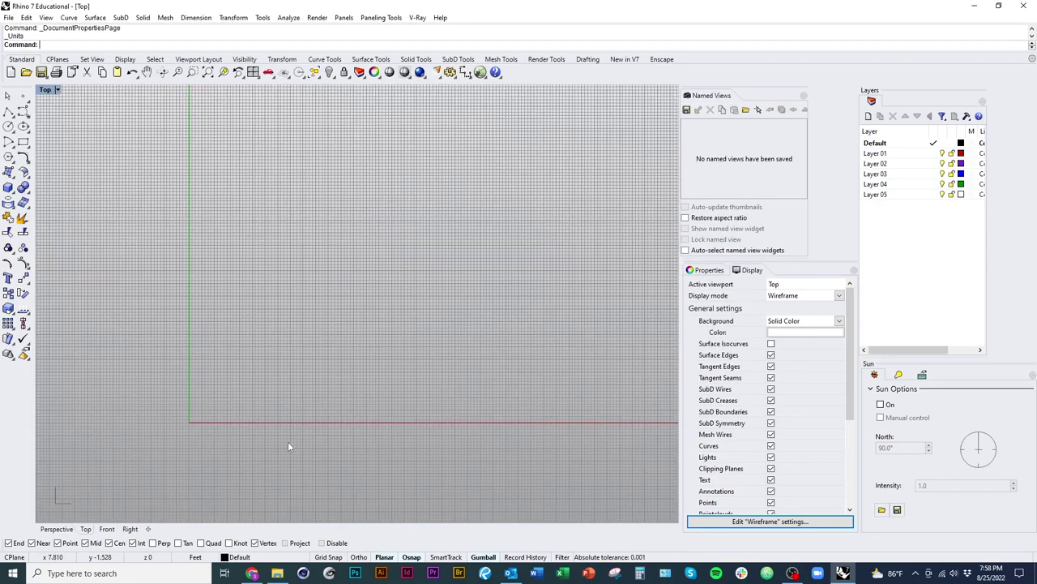
right_click_drag(288, 439, 231, 473)
scroll(231, 463, "down", 2)
scroll(235, 474, "down", 2)
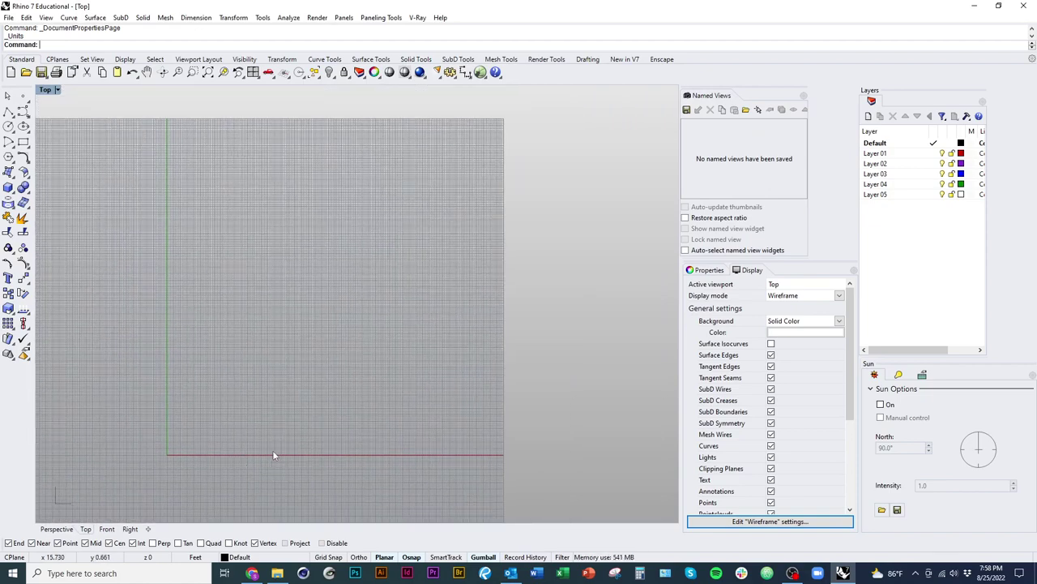
scroll(273, 455, "down", 1)
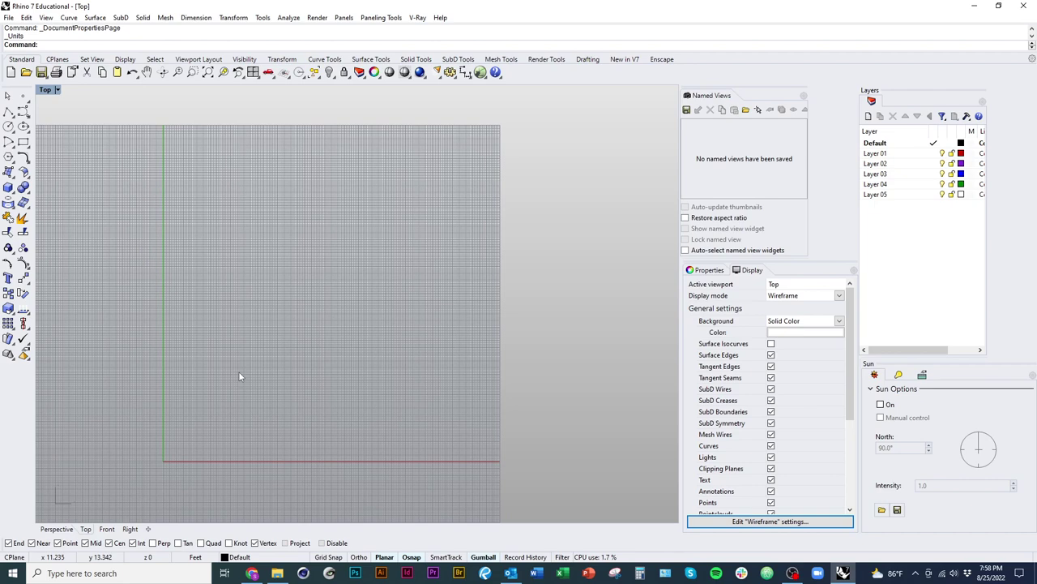
type("ass")
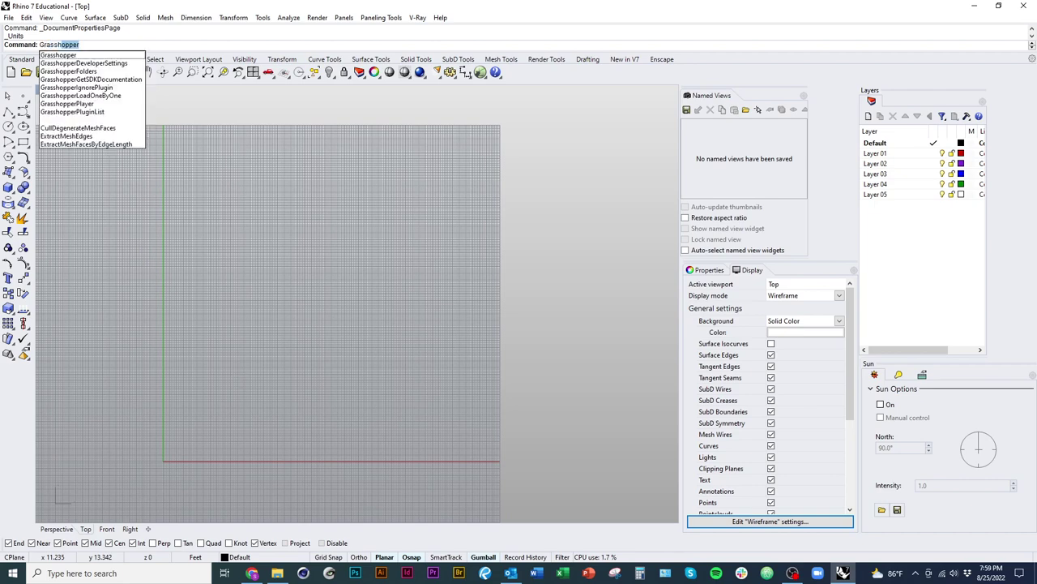
type("hopper")
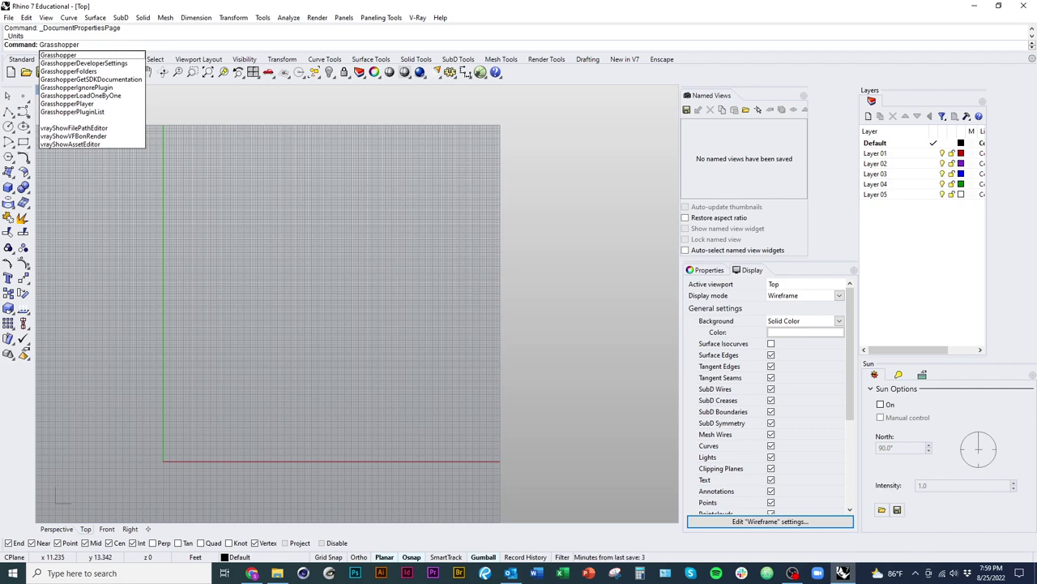
key("Return")
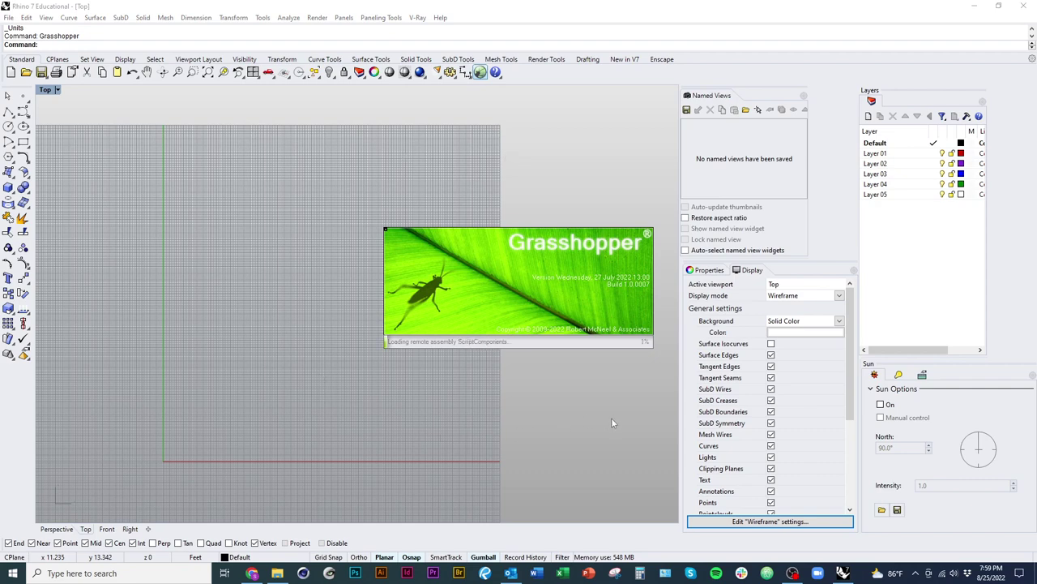
mouse_move(786, 574)
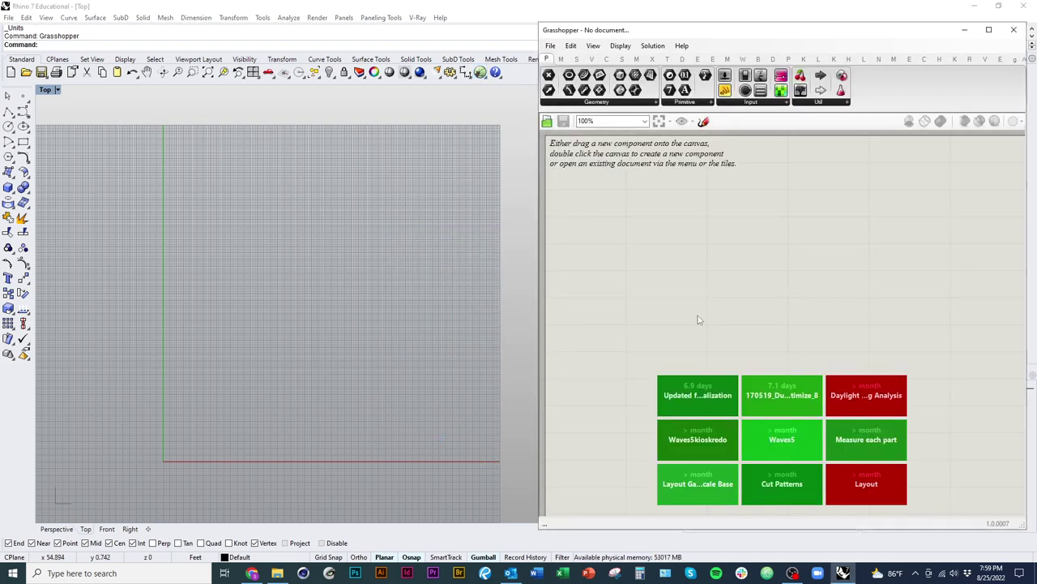
scroll(639, 283, "down", 5)
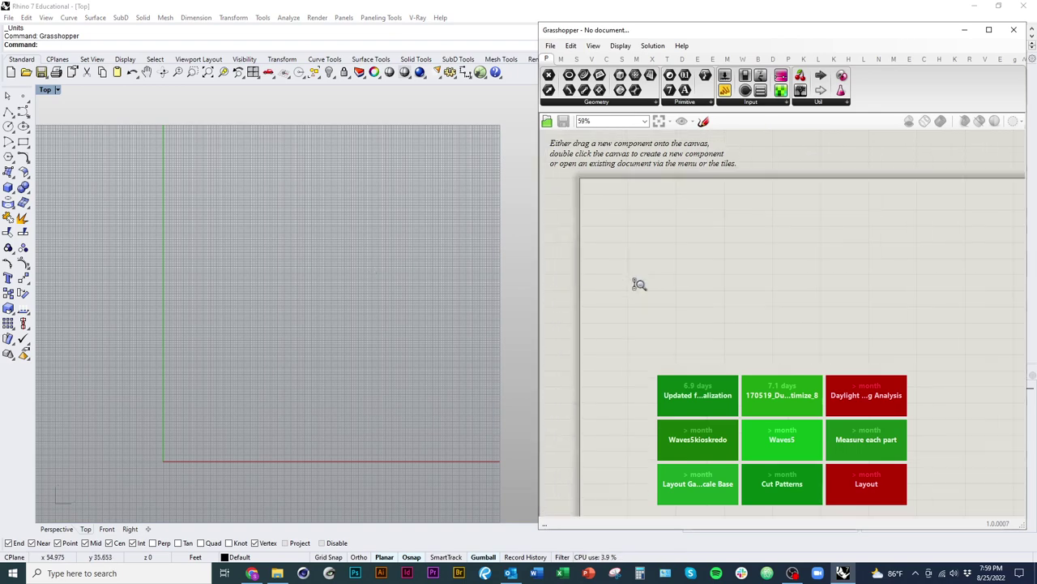
right_click_drag(661, 320, 599, 264)
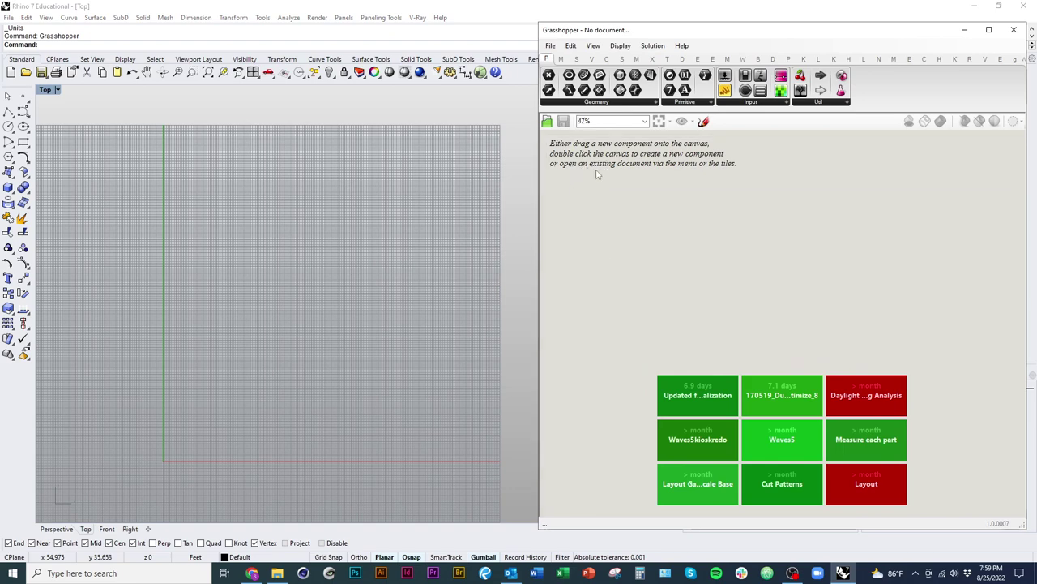
scroll(624, 260, "up", 2)
scroll(624, 260, "up", 3)
mouse_move(614, 202)
right_mouse_down()
mouse_move(650, 201)
mouse_move(632, 195)
right_mouse_up()
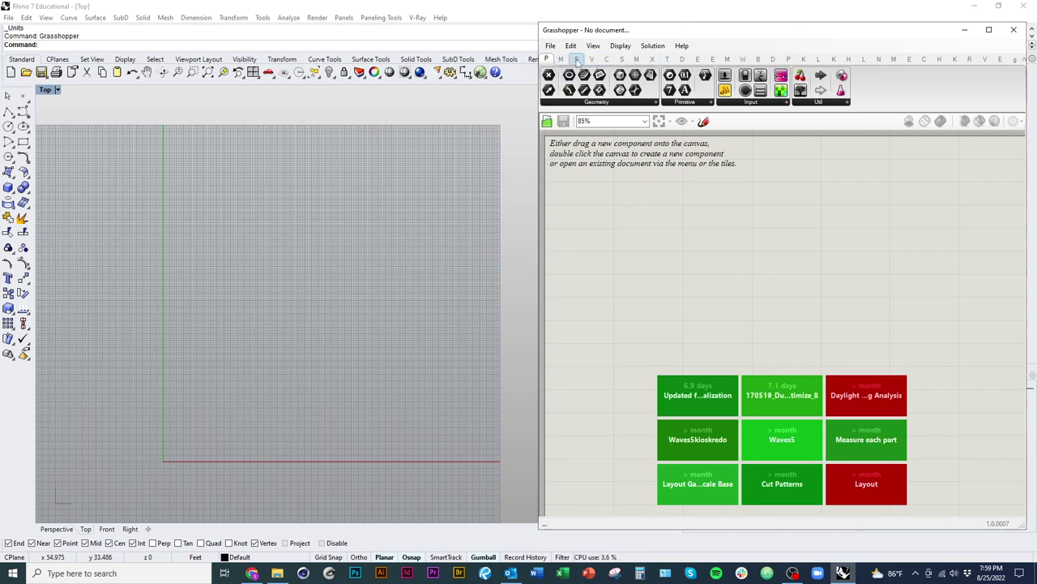
- Look through Grasshopper's component categories from Maths to Transform and compare them with Rhino's own modelling, Dimension and Transform commands
left_click(561, 60)
left_click(577, 59)
left_click(591, 59)
left_click(606, 59)
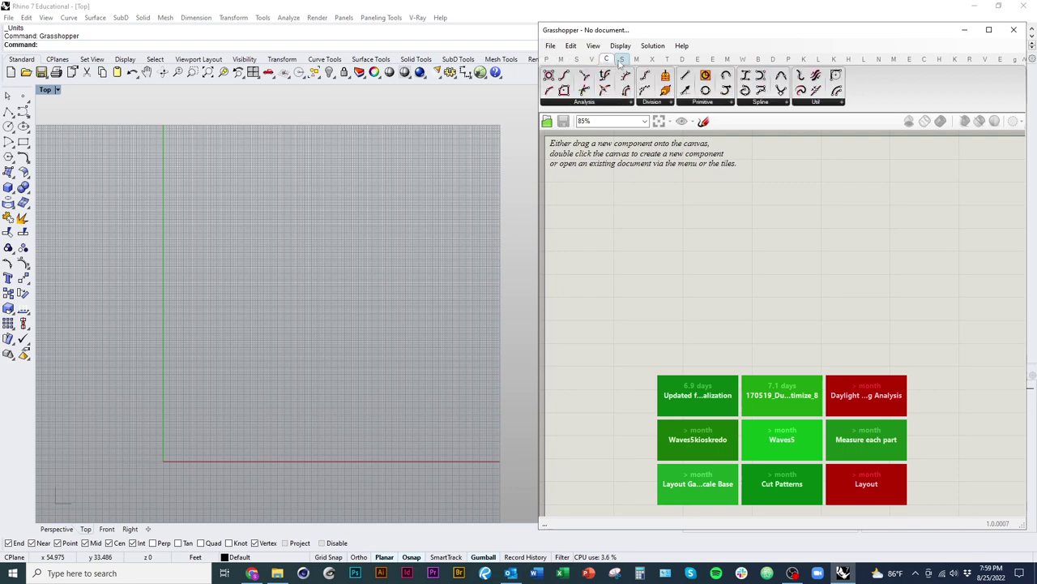
left_click(621, 59)
left_click(637, 59)
left_click(667, 59)
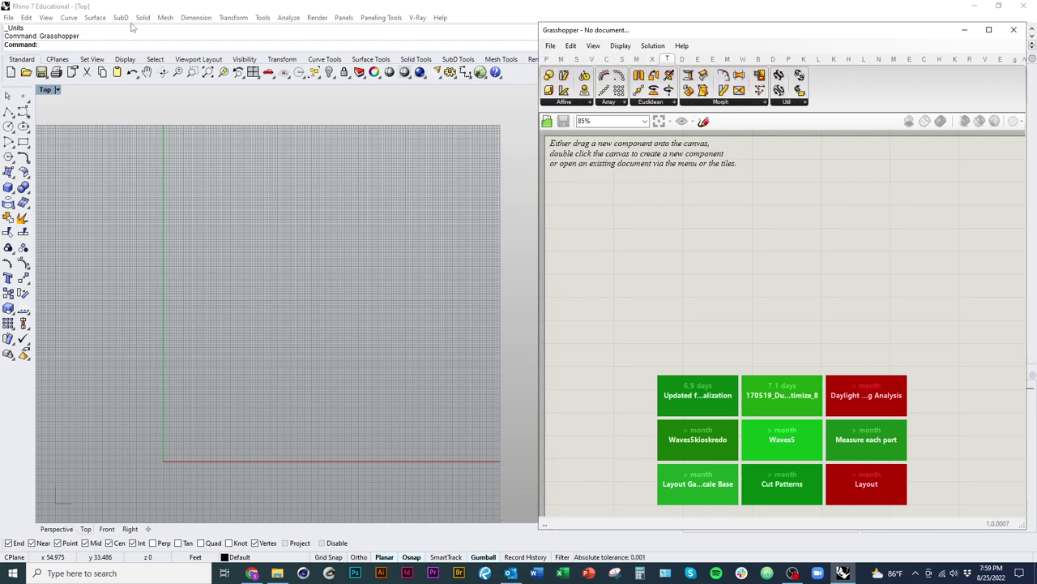
left_click(71, 18)
mouse_move(183, 23)
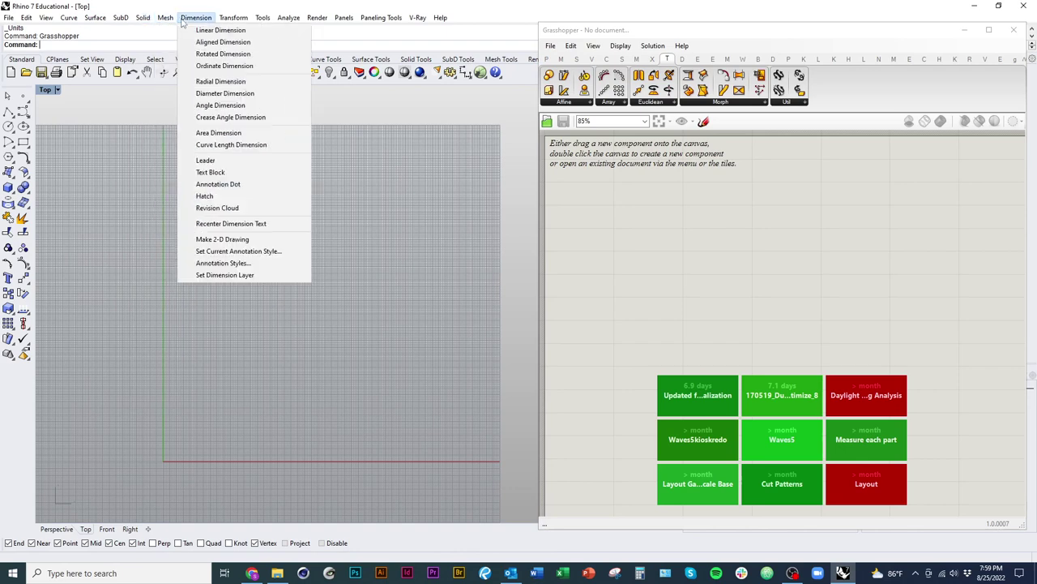
mouse_move(228, 23)
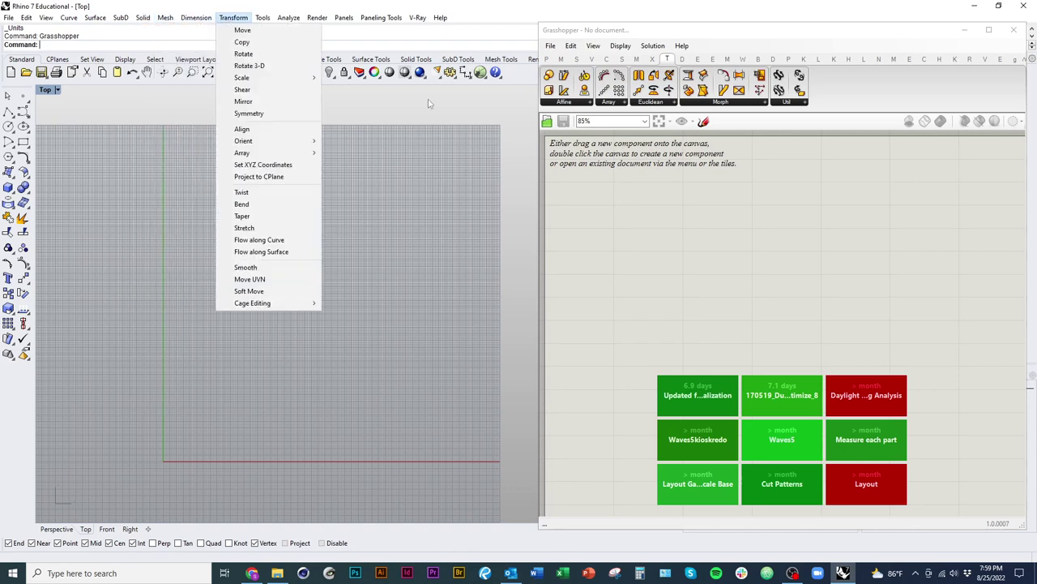
left_click(674, 152)
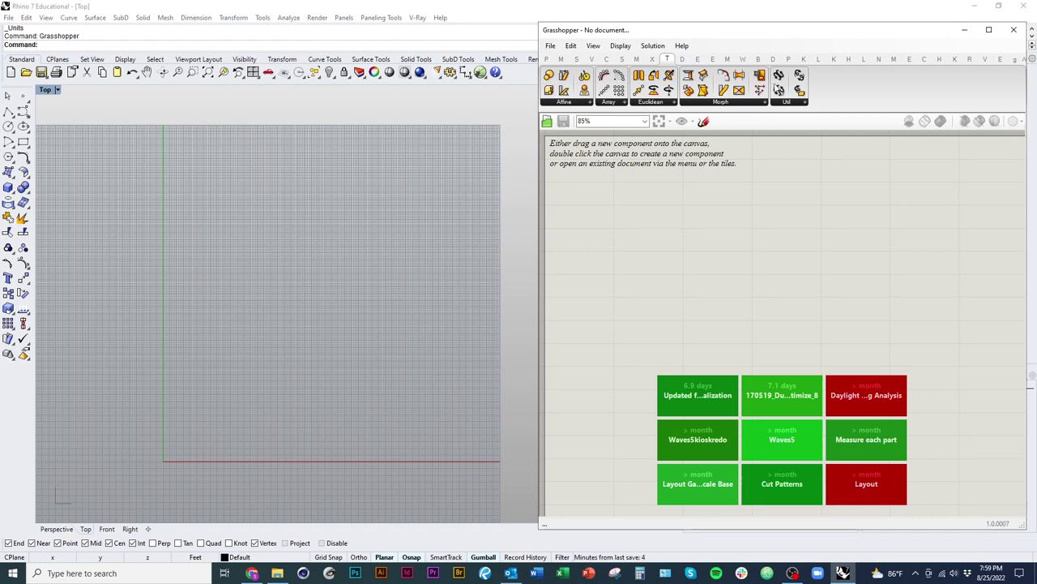
- Place a Scale NU component on the Grasshopper canvas and a List Item component beside it
left_click_drag(564, 90, 672, 248)
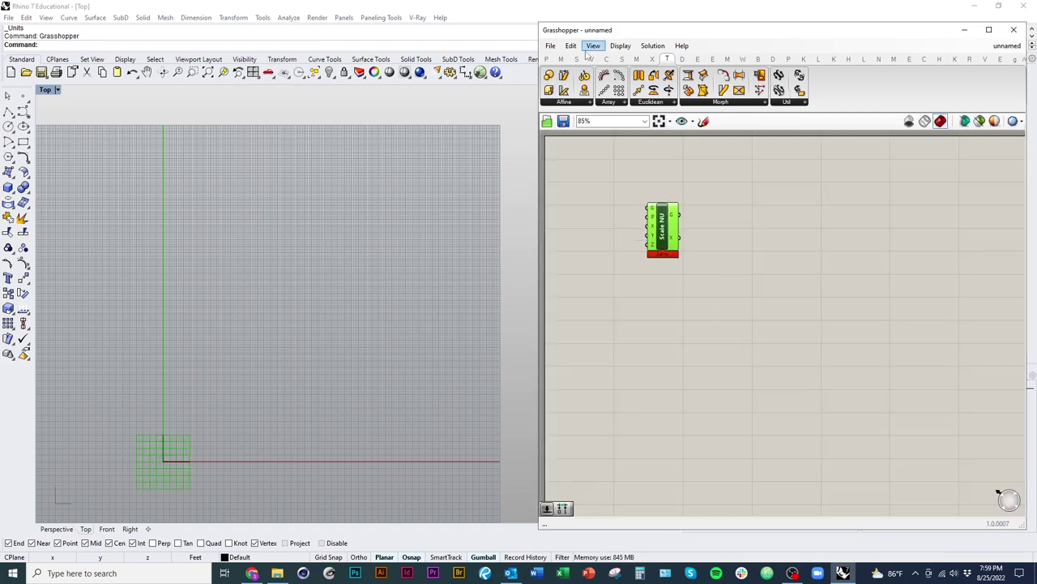
left_click(576, 60)
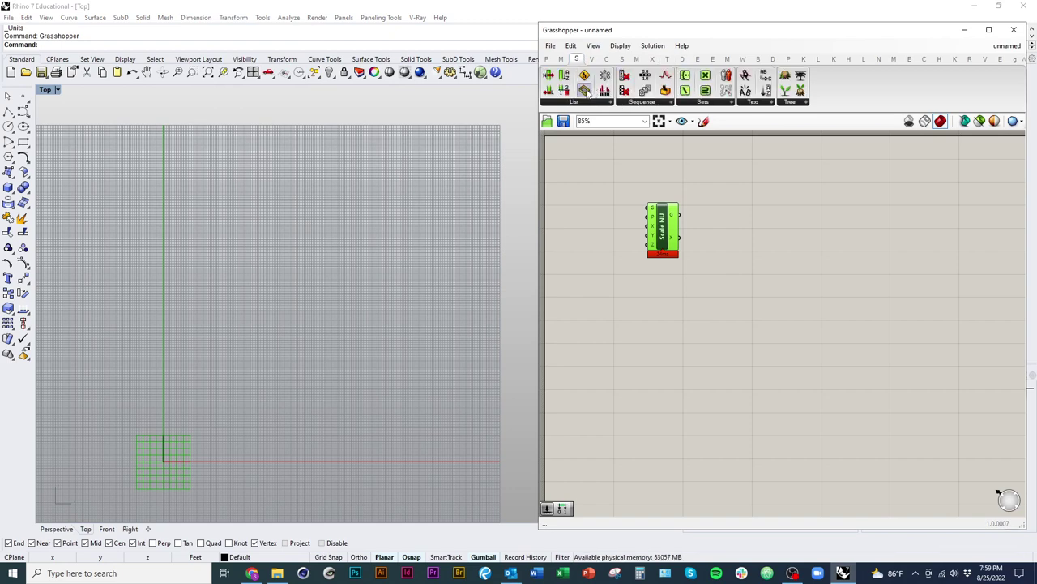
left_click_drag(548, 76, 754, 227)
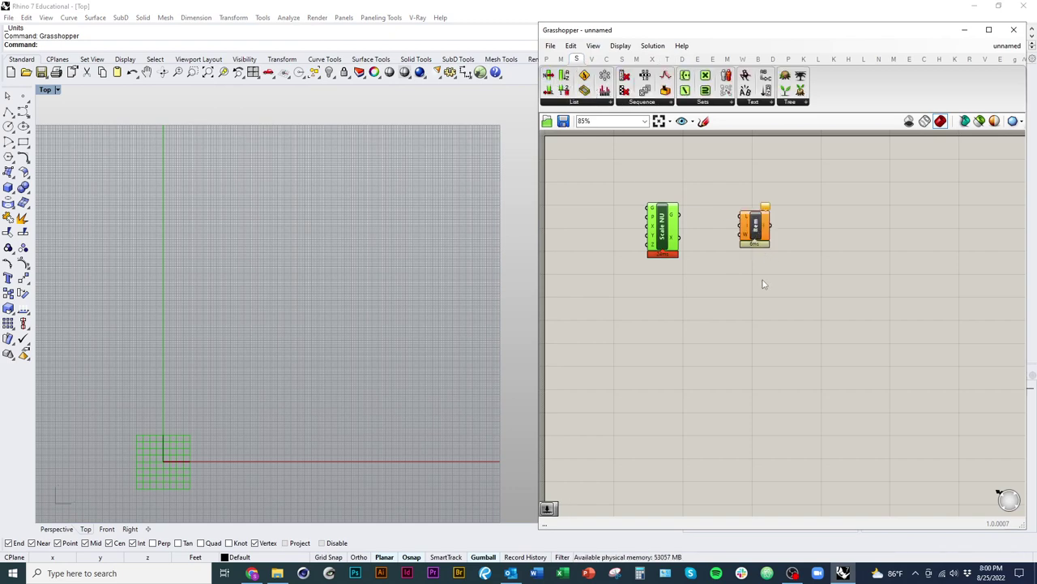
left_click(729, 200)
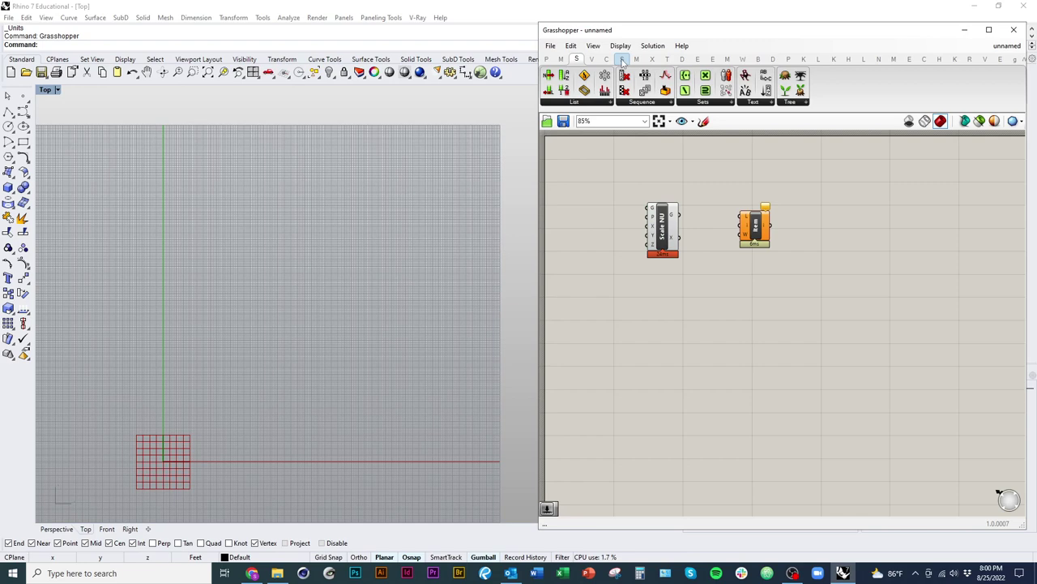
- Review the Surface and Transform component categories, and examine the inputs of the List Item and Scale NU components
left_click(623, 60)
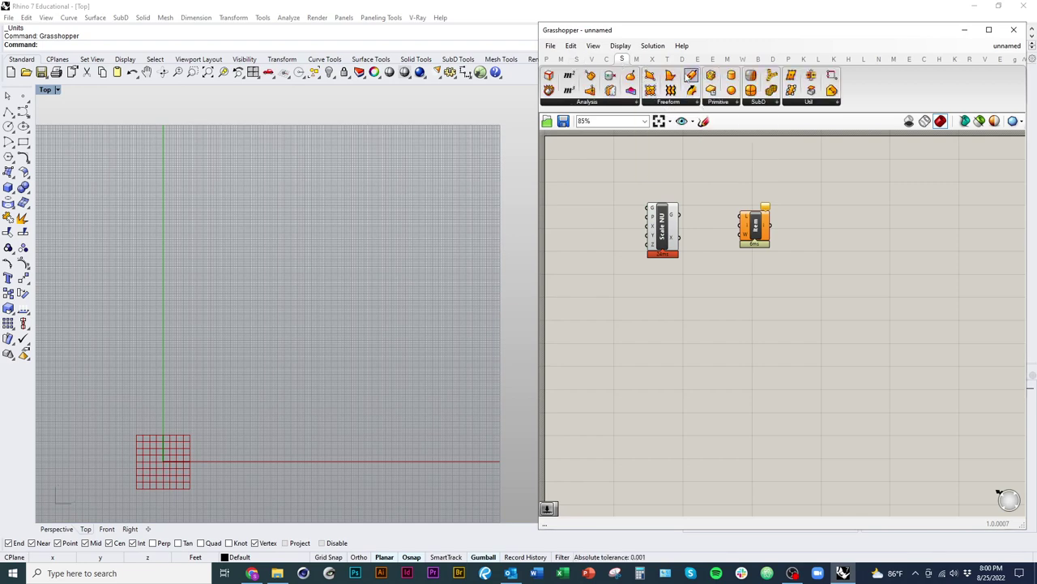
left_click(666, 59)
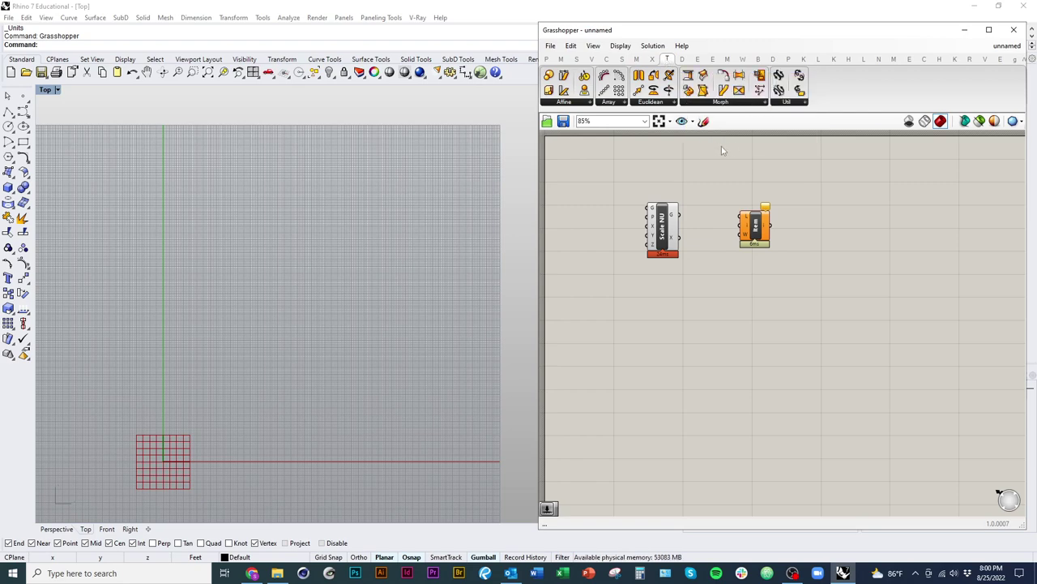
left_click_drag(821, 299, 744, 298)
scroll(730, 219, "up", 3)
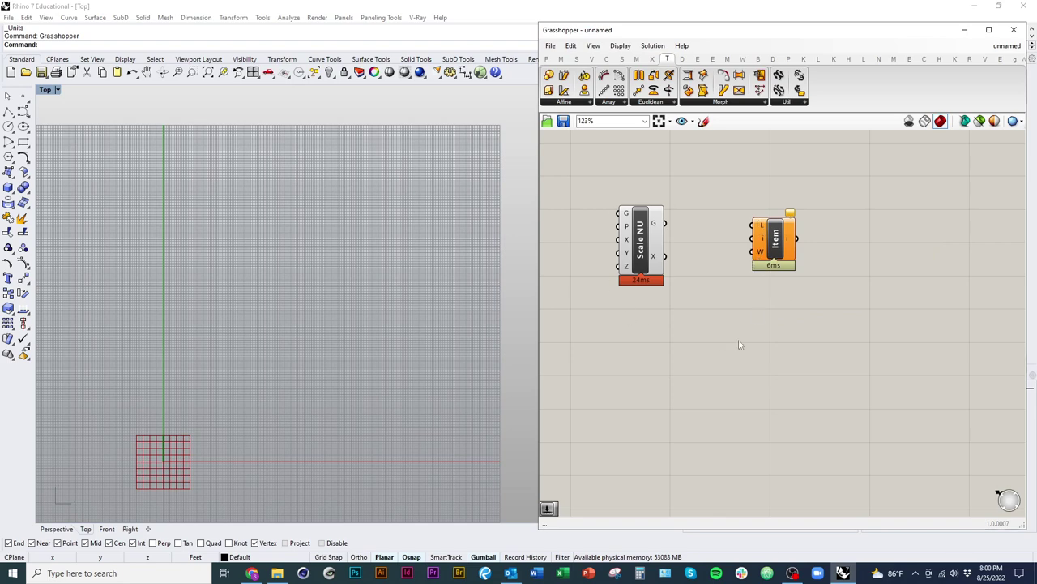
scroll(794, 252, "up", 3)
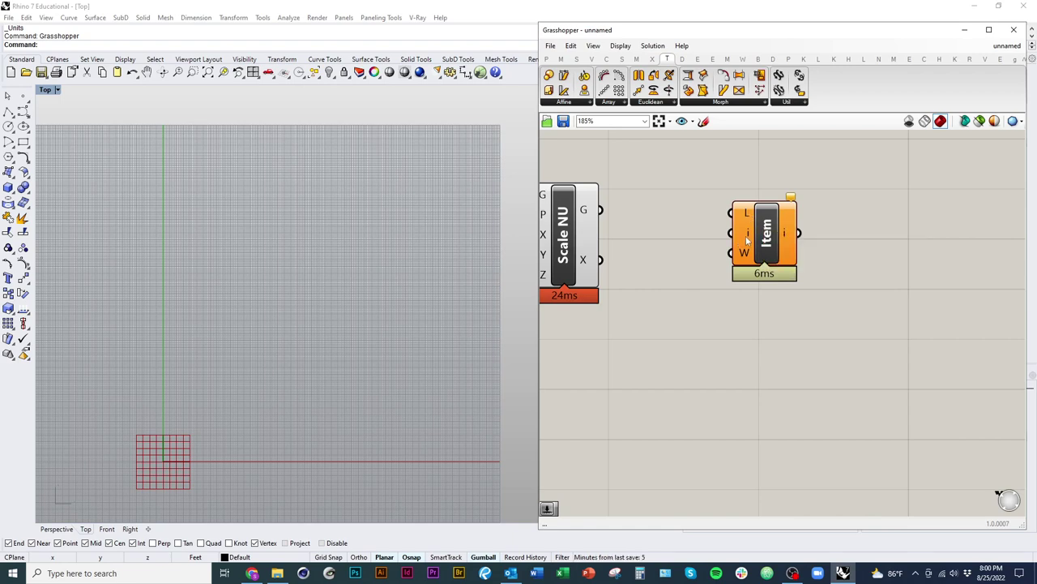
right_click_drag(543, 199, 724, 217)
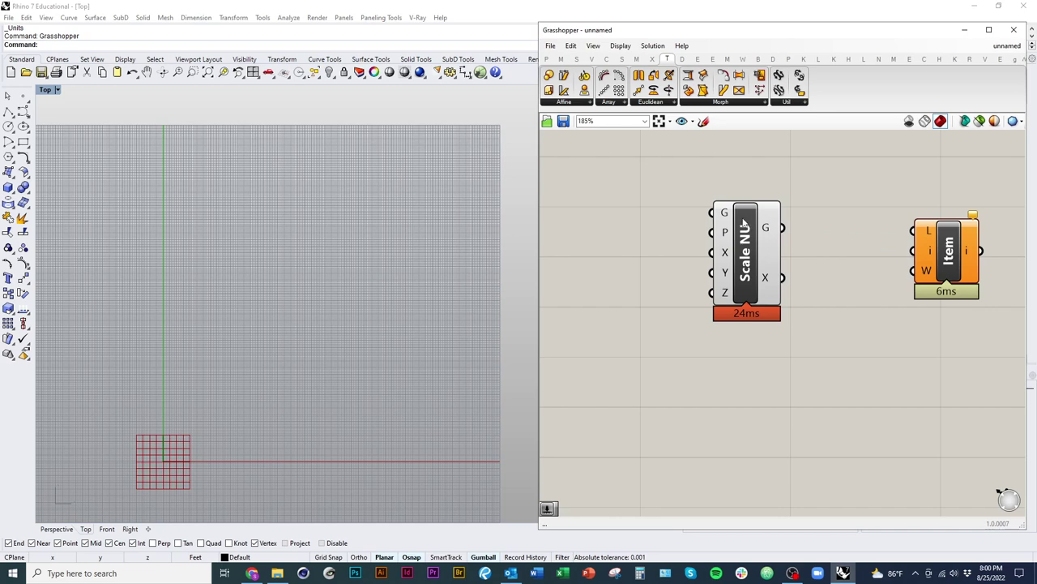
mouse_move(728, 235)
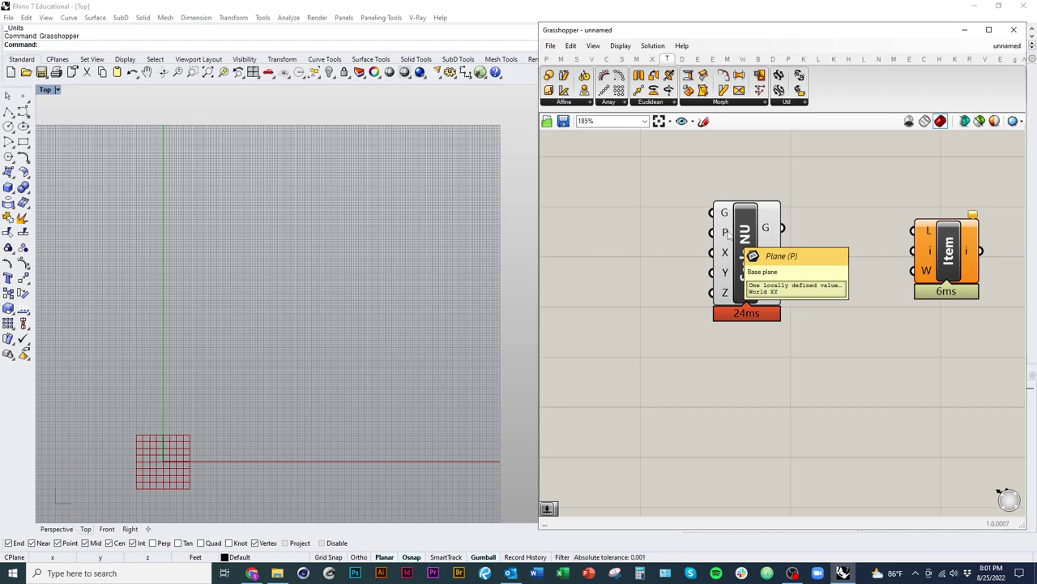
mouse_move(729, 255)
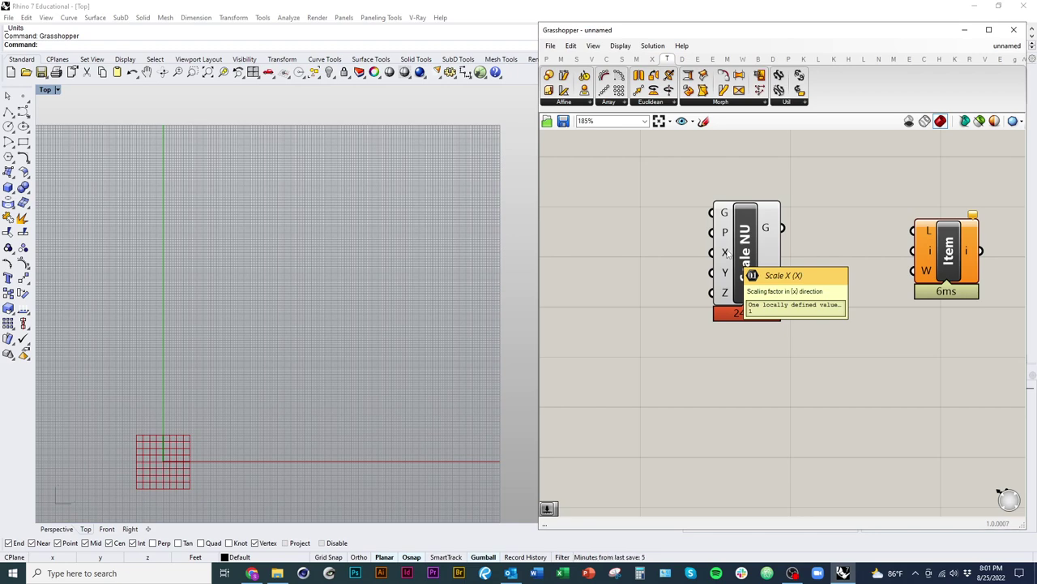
- Review the Geometry and Primitive parameter types, and place an Integer parameter beside the Scale NU component's geometry input
left_click(548, 59)
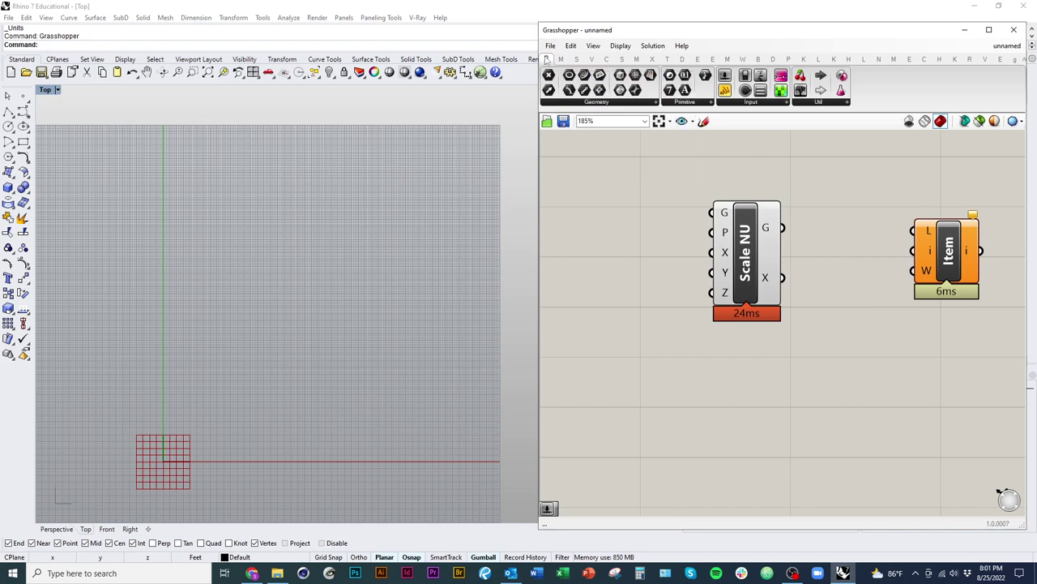
left_click(606, 103)
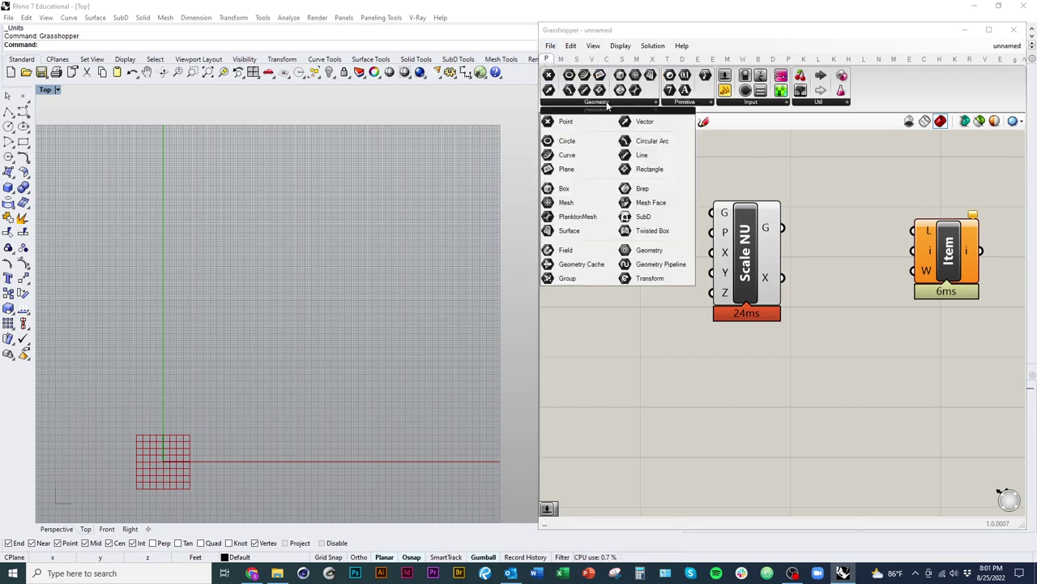
left_click(699, 108)
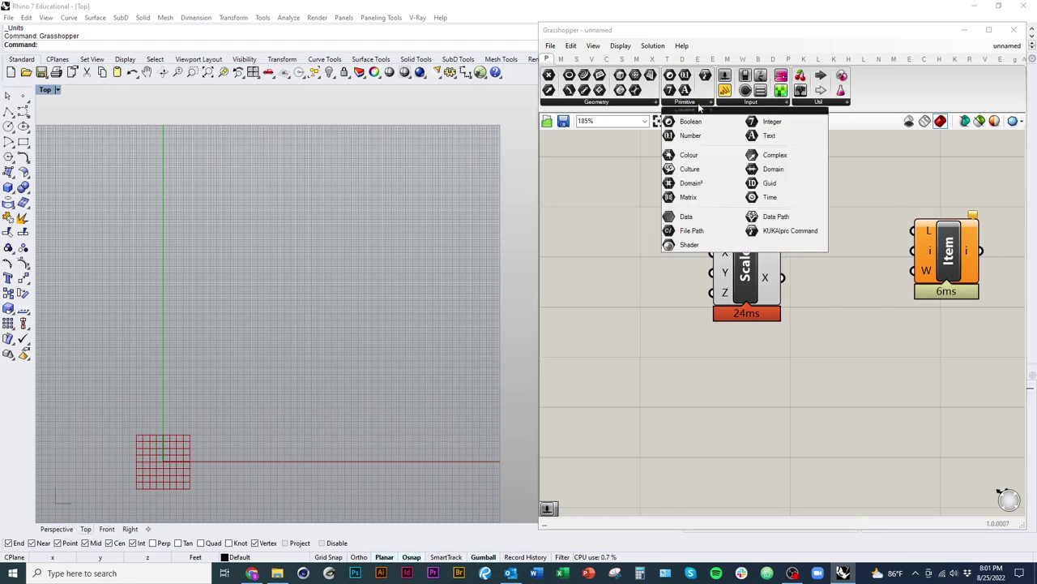
left_click(646, 104)
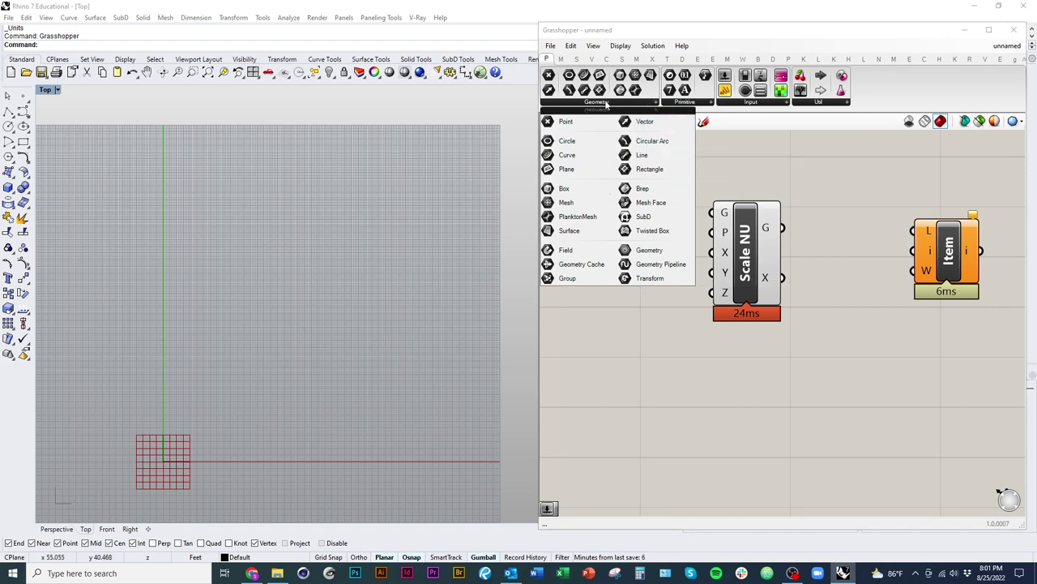
left_click(693, 103)
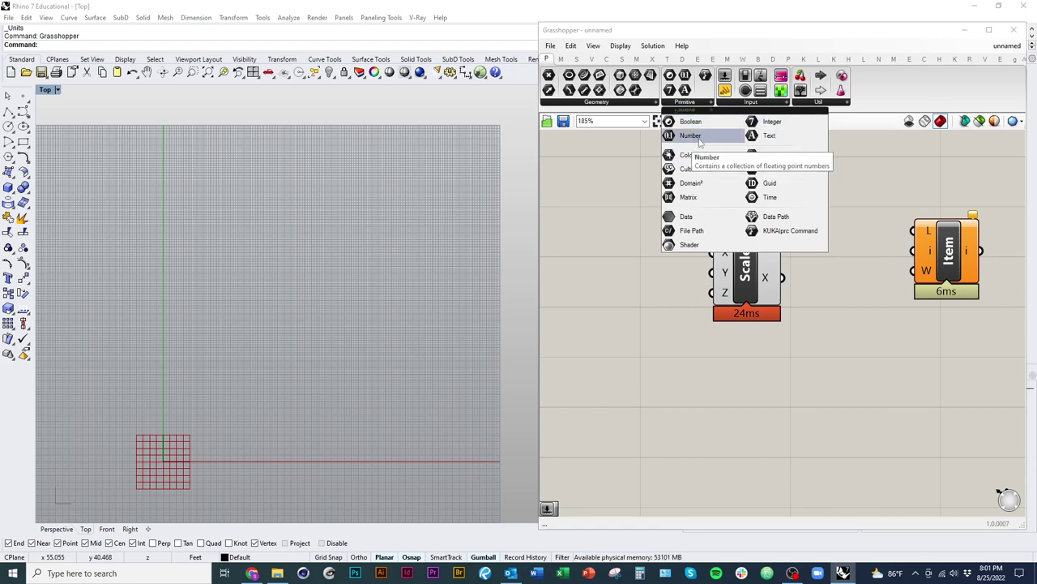
left_click_drag(770, 121, 659, 212)
- Place a Number parameter below the Integer parameter and delete it again
left_click(693, 104)
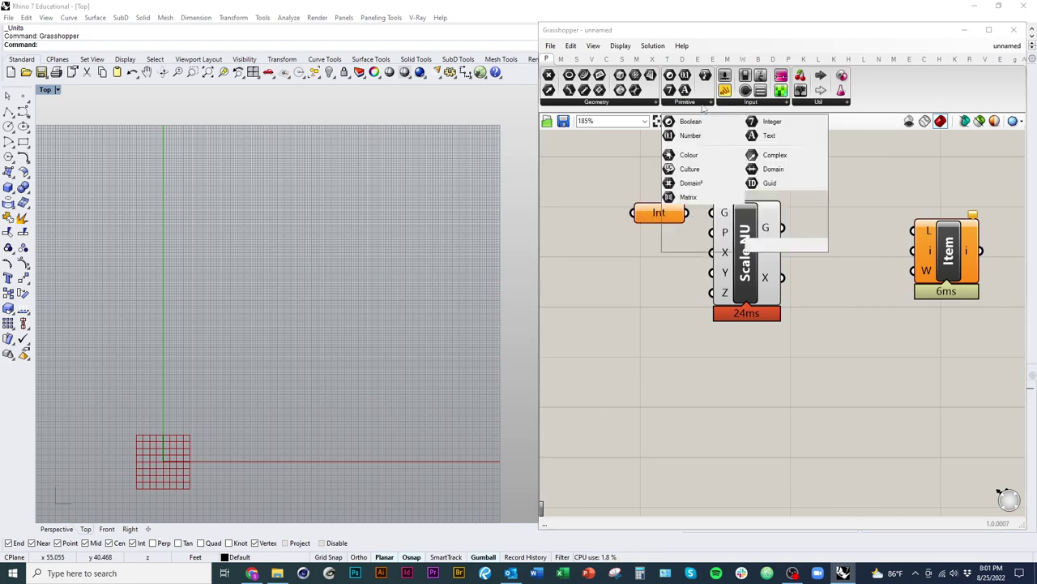
left_click_drag(688, 136, 658, 253)
left_click(658, 252)
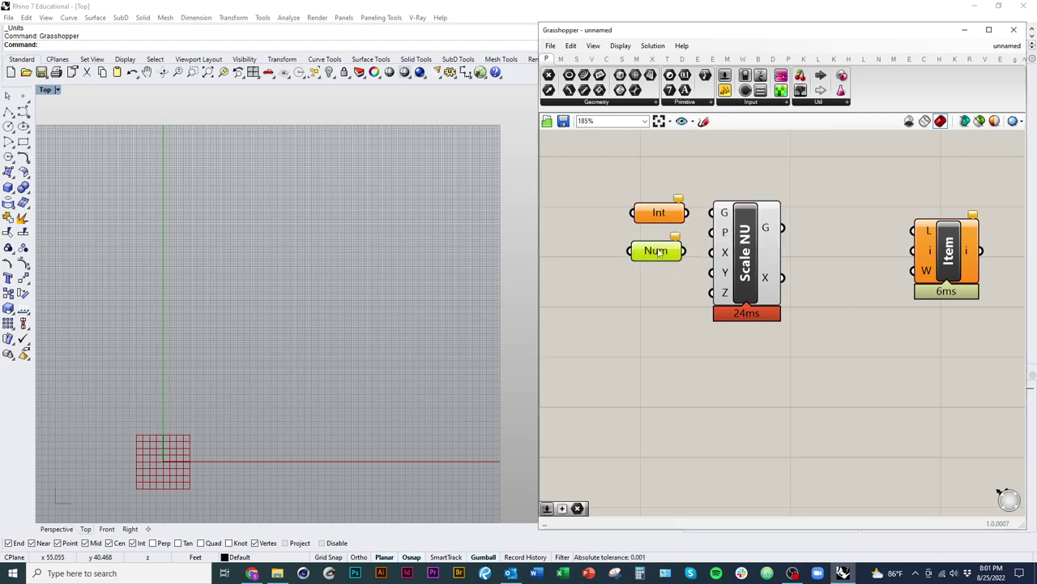
key("Delete")
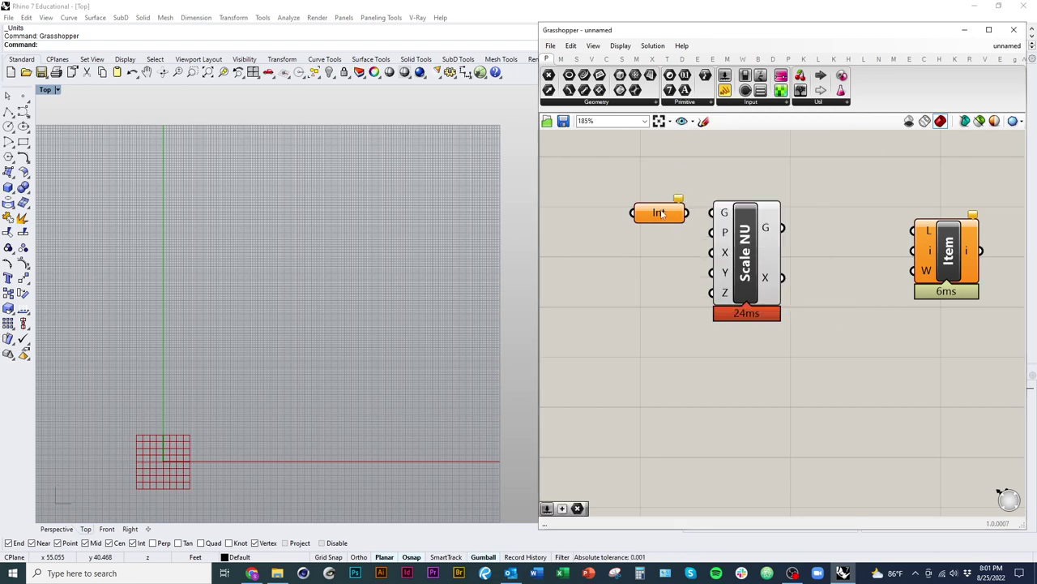
- Delete the Integer parameter beside the Scale NU component and review the Primitive parameter types
left_click(660, 213)
key("Delete")
left_click(697, 104)
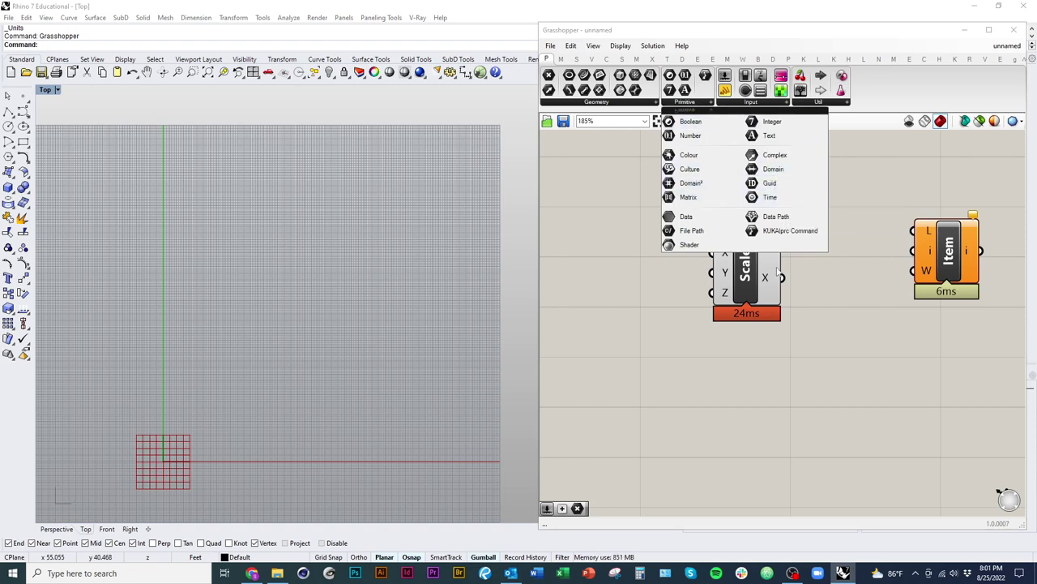
left_click(660, 375)
right_click_drag(721, 357, 697, 372)
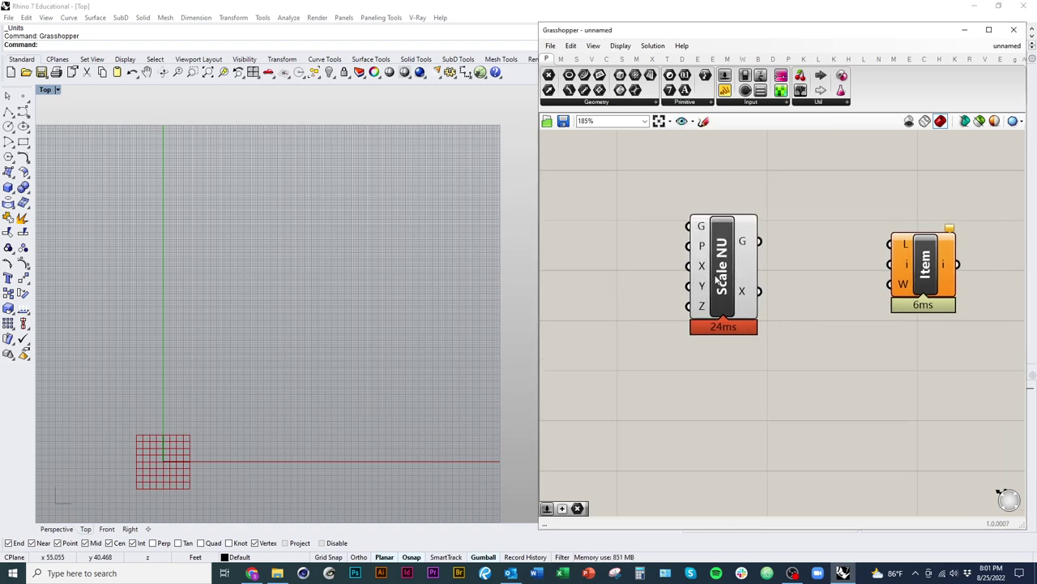
right_click_drag(725, 317, 679, 341)
left_click_drag(875, 317, 849, 301)
right_click_drag(849, 339, 804, 324)
left_click(743, 322)
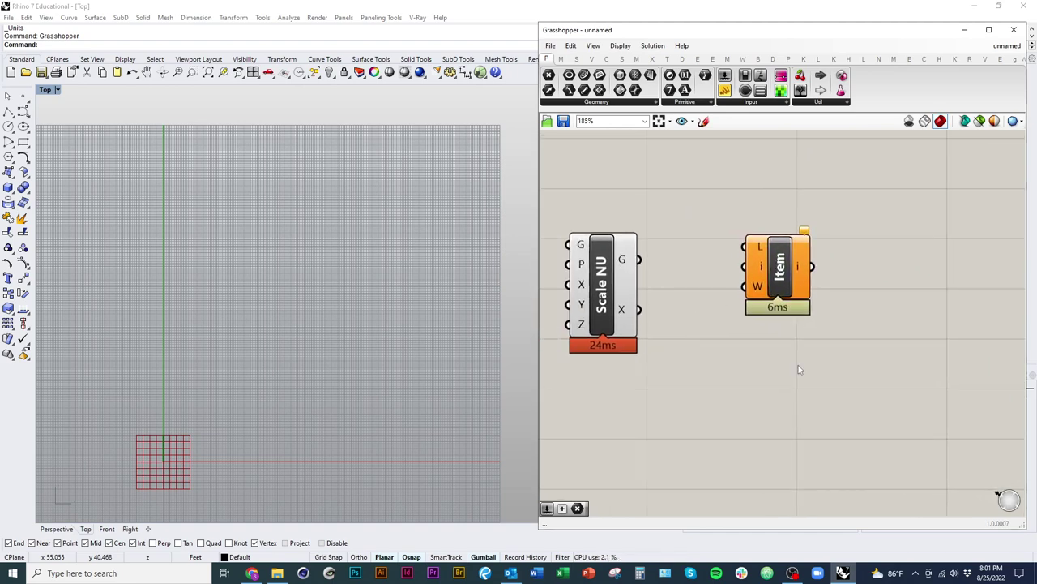
right_click_drag(640, 345, 724, 379)
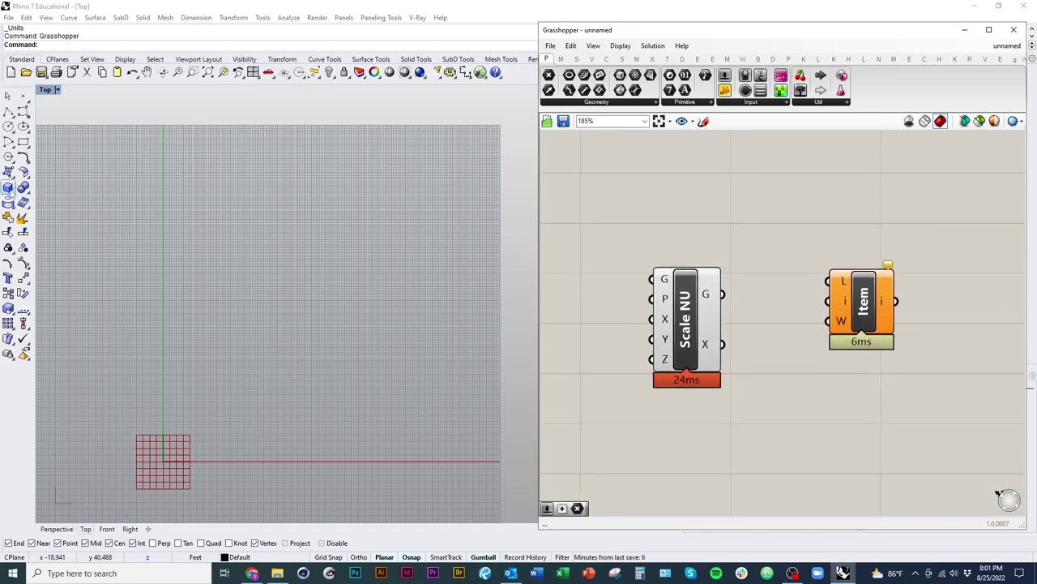
right_click_drag(869, 328, 879, 298)
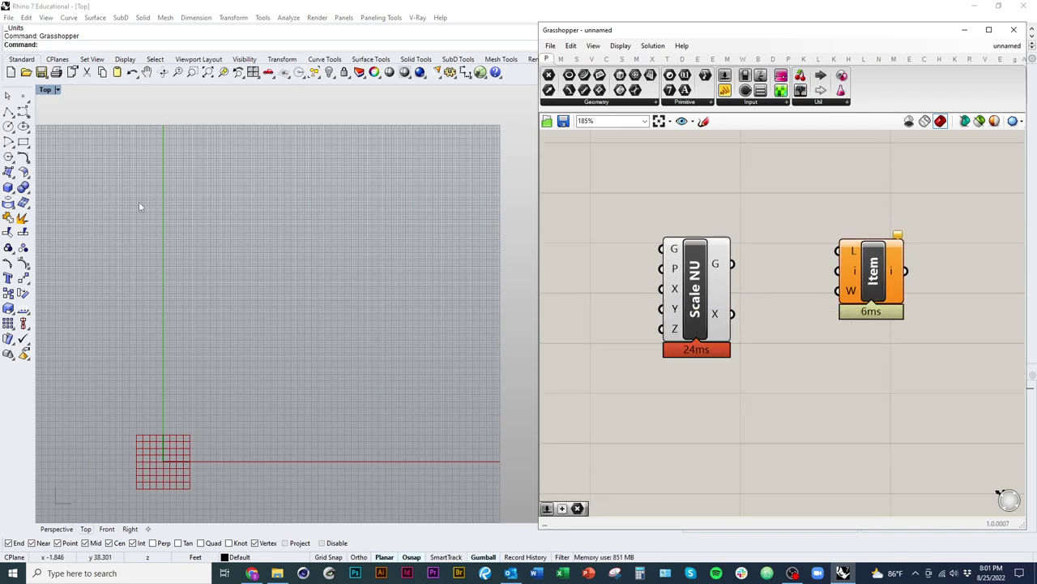
- Draw a solid box in the Rhino viewport, up and to the right of the origin, picking its base corners and height freehand
left_click(8, 192)
left_click(217, 322)
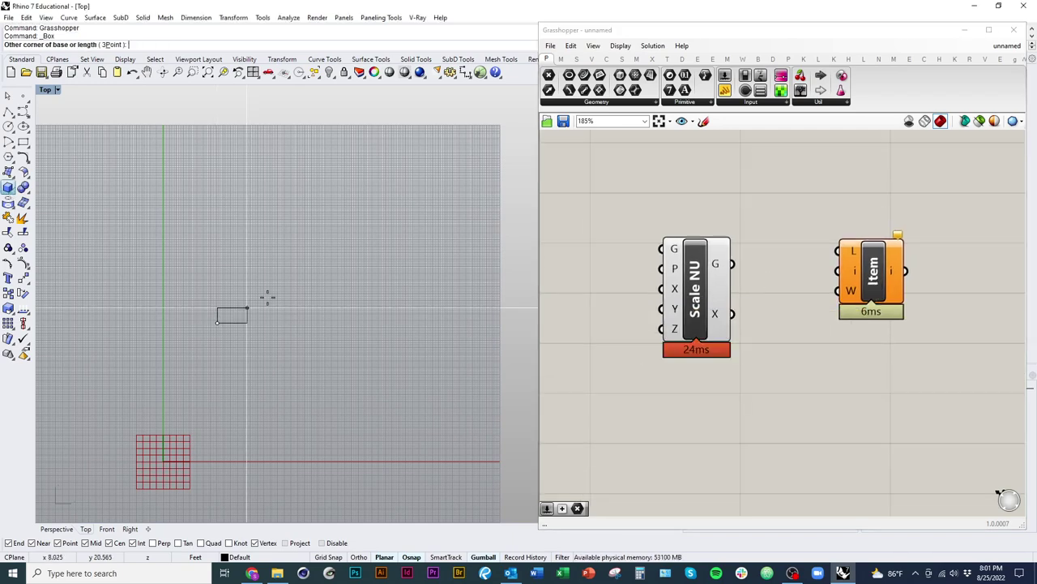
left_click(303, 259)
right_click_drag(353, 383, 325, 212, "ctrl+shift")
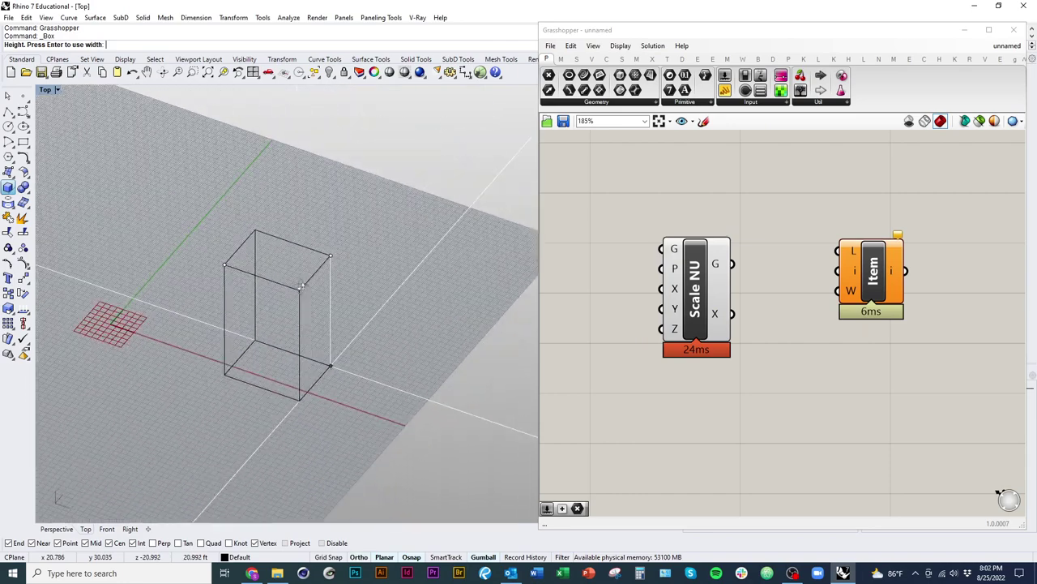
left_click(359, 200)
- Set the Rhino viewport's display mode to Shaded with the box in view
right_click_drag(390, 271, 403, 341, "ctrl+shift")
right_click_drag(169, 212, 192, 204)
key("ctrl+alt+s")
scroll(347, 329, "up", 2)
mouse_move(373, 340)
right_mouse_down()
mouse_move(403, 373)
mouse_move(400, 409)
mouse_move(366, 421)
mouse_move(376, 423)
right_mouse_up()
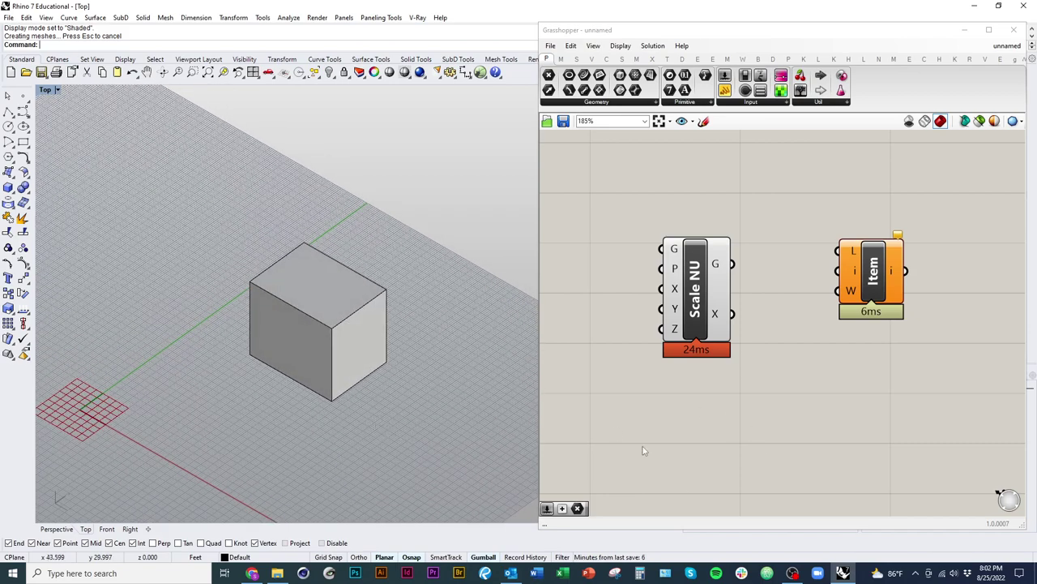
- Place a Brep geometry parameter on the Grasshopper canvas, just left of the Scale NU component's geometry input
right_click_drag(642, 434, 719, 447)
scroll(688, 352, "down", 3)
right_click_drag(688, 392, 649, 349)
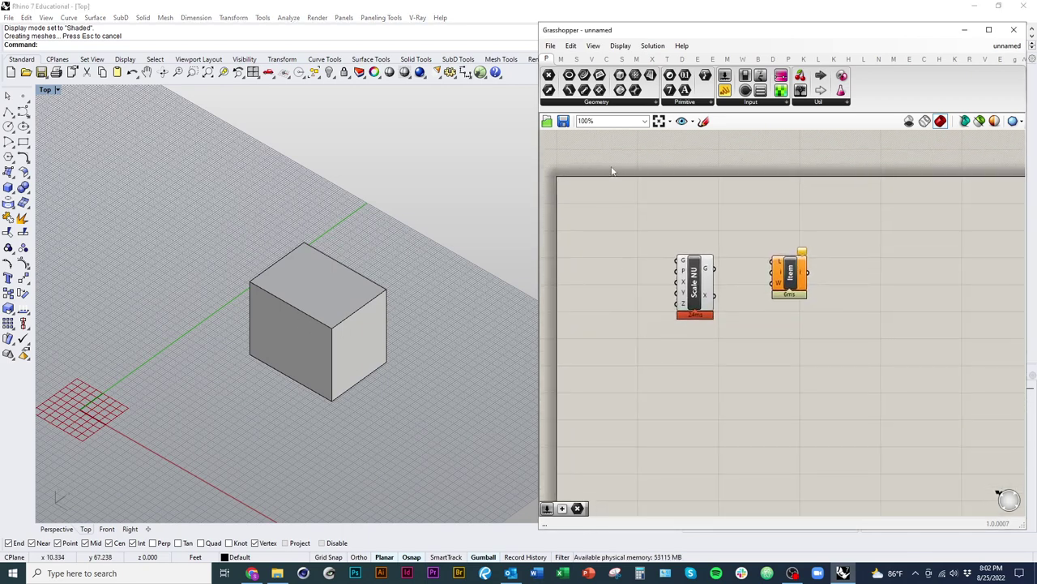
left_click(642, 102)
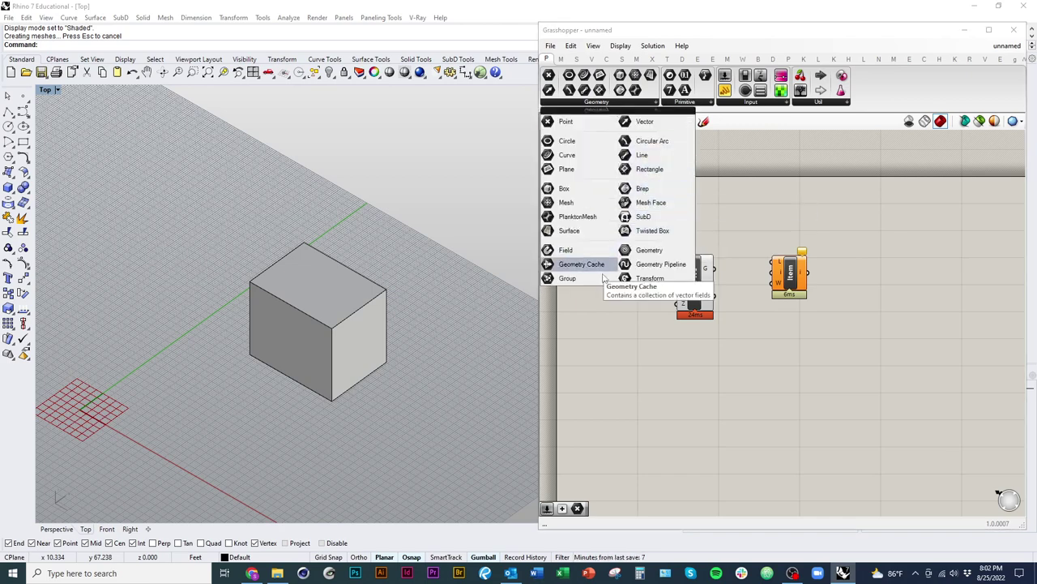
left_click(650, 195)
left_click(633, 214)
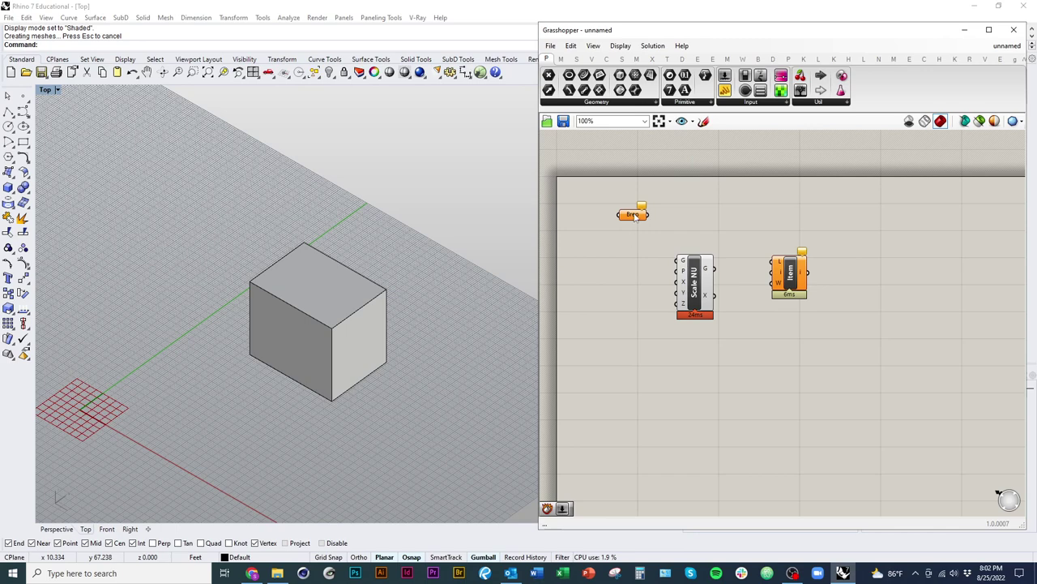
left_click_drag(633, 216, 619, 267)
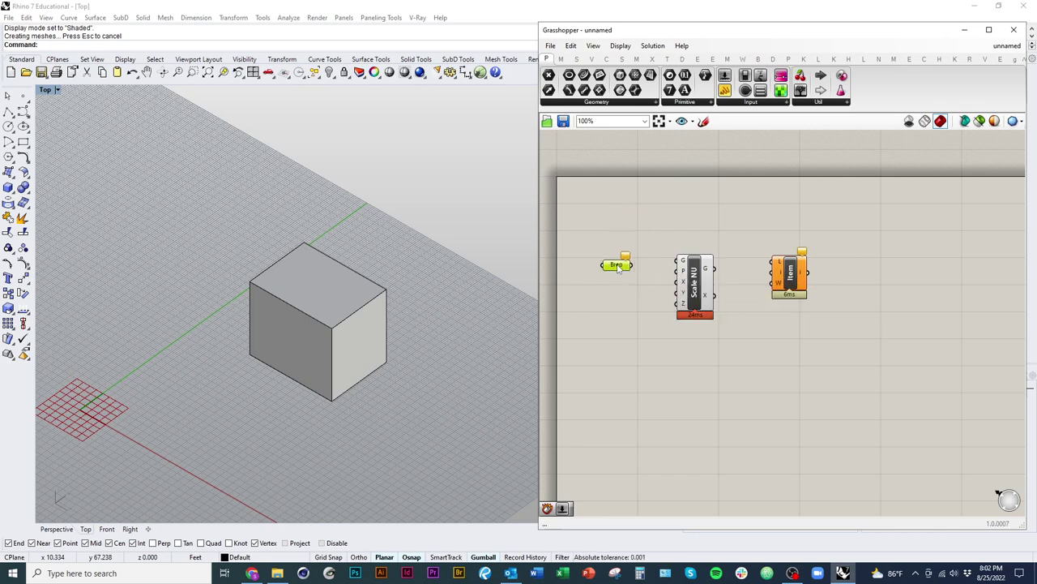
- Set the Rhino box as the single Brep referenced by the Brep parameter
right_click(618, 268)
left_click(600, 300)
scroll(622, 281, "up", 3)
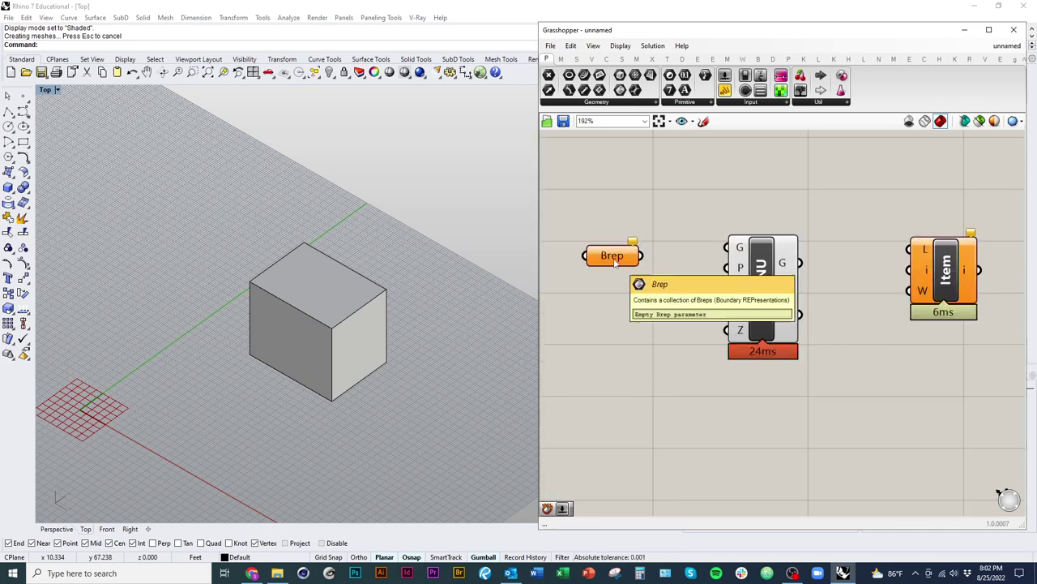
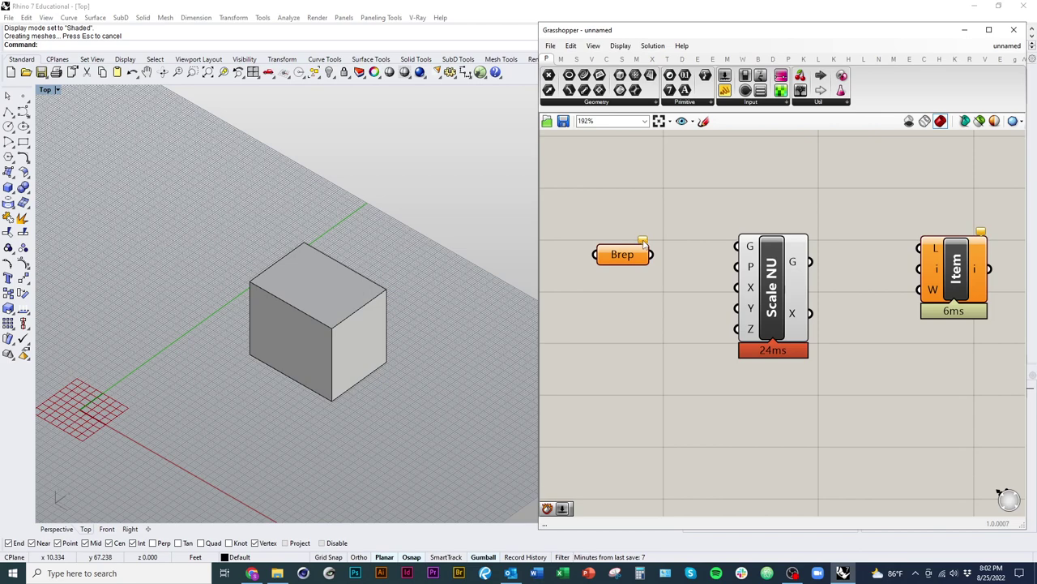
mouse_move(645, 244)
right_click(622, 261)
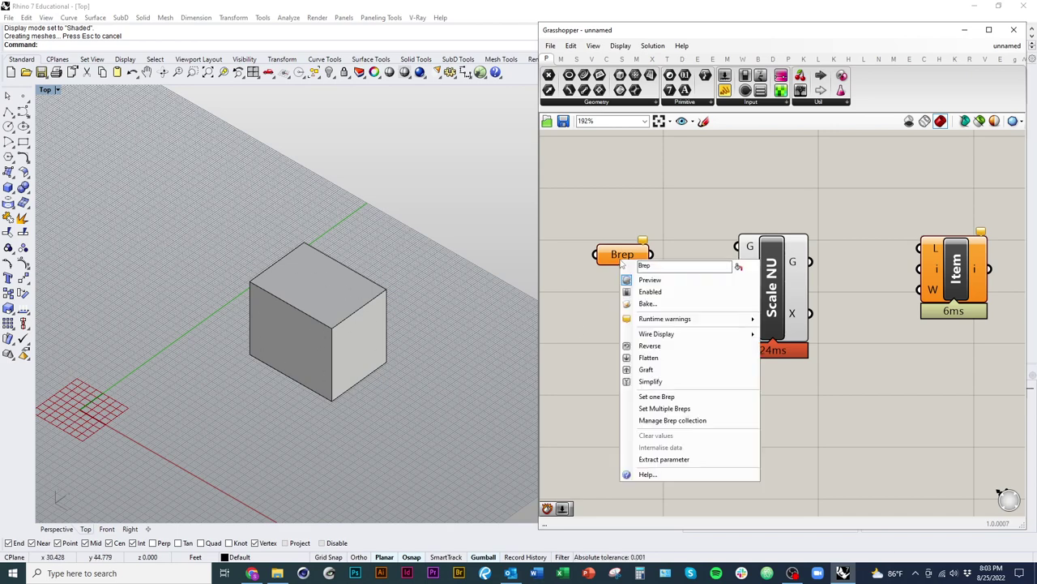
left_click(657, 396)
left_click(377, 373)
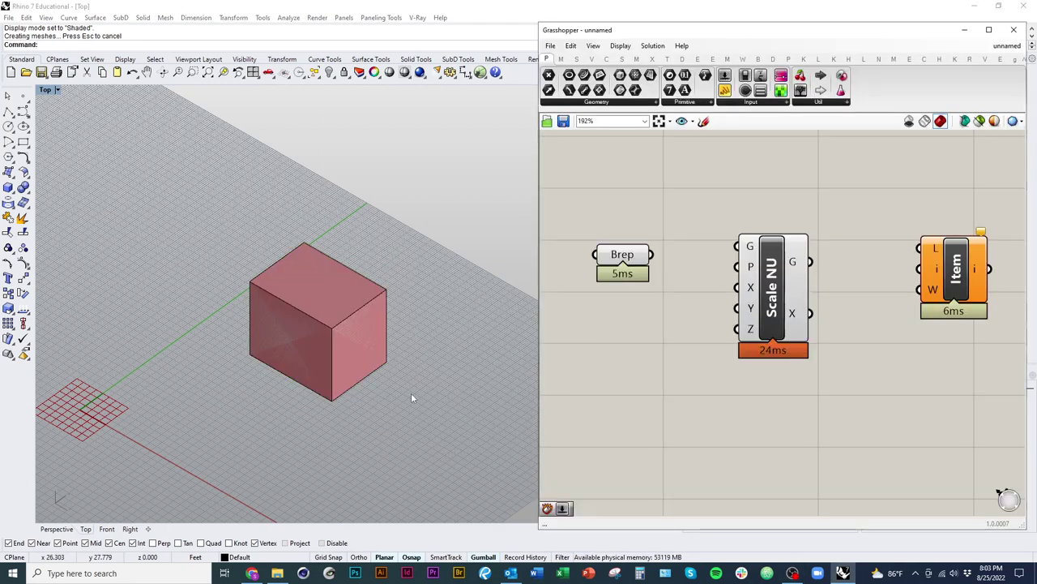
- Connect the Brep parameter to the List Item component's list input and shift the List Item component slightly
scroll(650, 343, "down", 3)
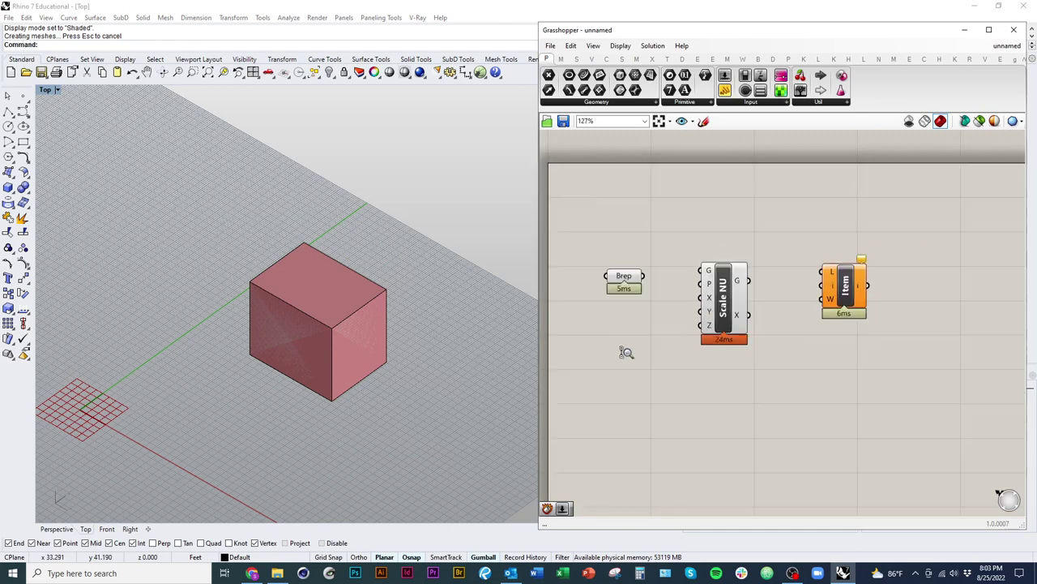
left_click(640, 281)
scroll(646, 301, "up", 4)
left_click(665, 342)
right_click_drag(695, 374, 574, 353)
scroll(657, 372, "down", 2)
left_click_drag(834, 296, 559, 270)
left_click_drag(840, 283, 831, 269)
- Try wiring the Brep parameter into the List Item component's index input and disconnect that wire again
left_click_drag(567, 274, 796, 257)
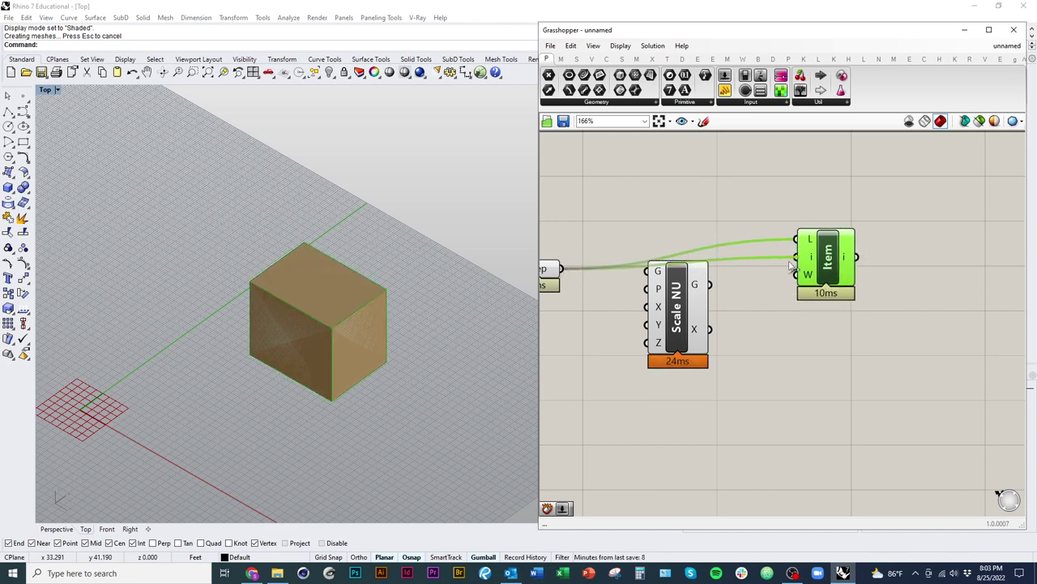
right_click_drag(690, 332, 713, 336)
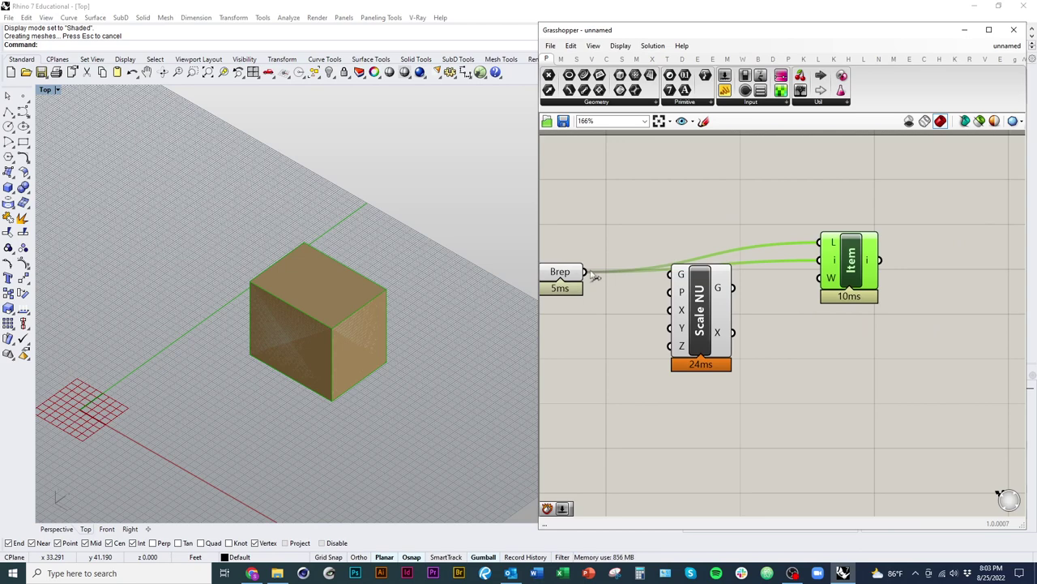
left_click_drag(585, 272, 564, 275)
left_click(793, 356)
left_click_drag(821, 259, 568, 273, "ctrl")
right_click_drag(800, 350, 831, 353)
scroll(778, 340, "up", 1)
- Try wiring the Brep parameter into the Scale NU component's X factor input
left_click(734, 321)
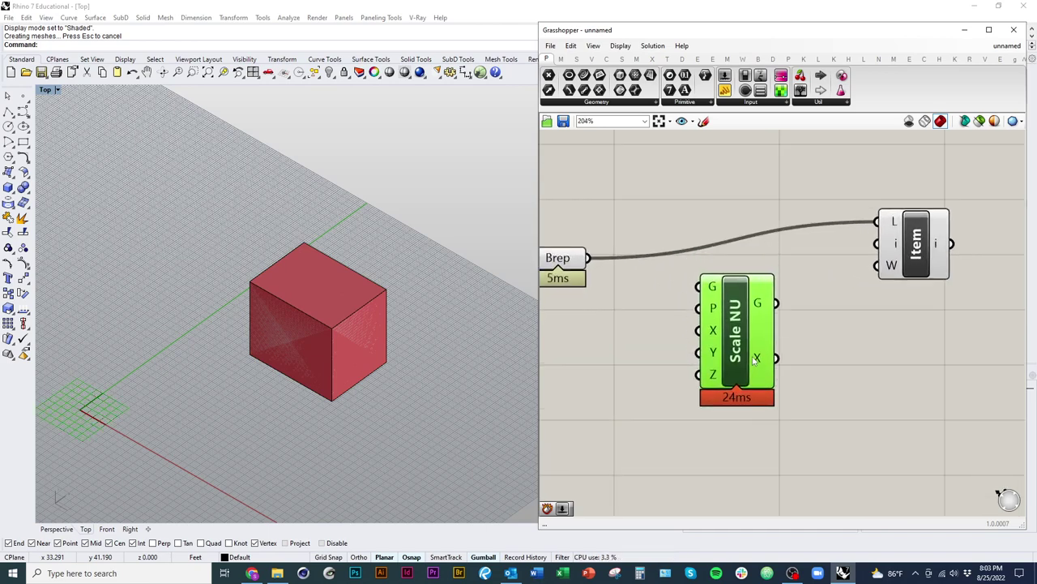
scroll(734, 357, "up", 1)
left_click(746, 407)
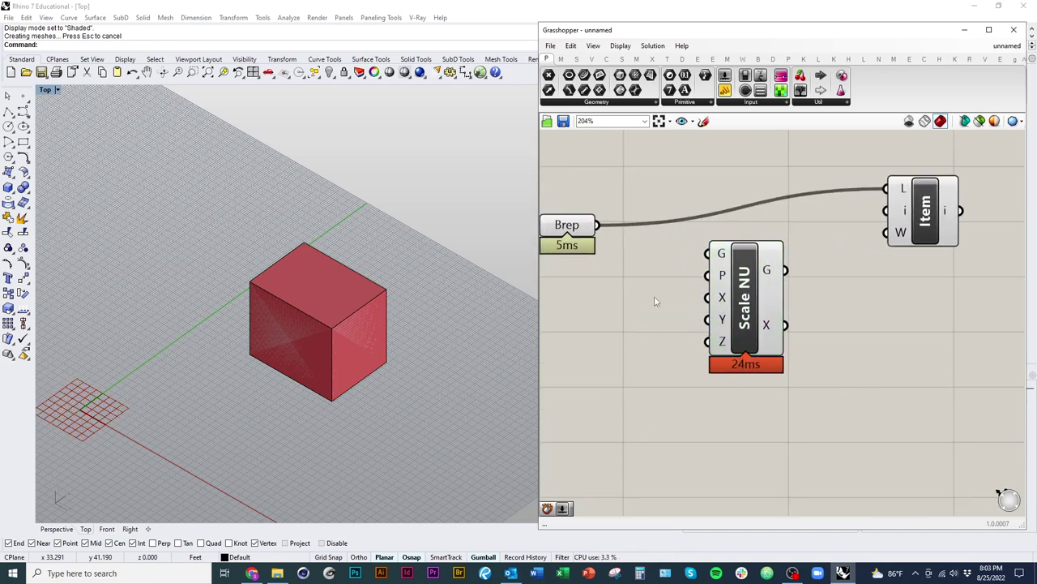
left_click_drag(598, 226, 708, 297)
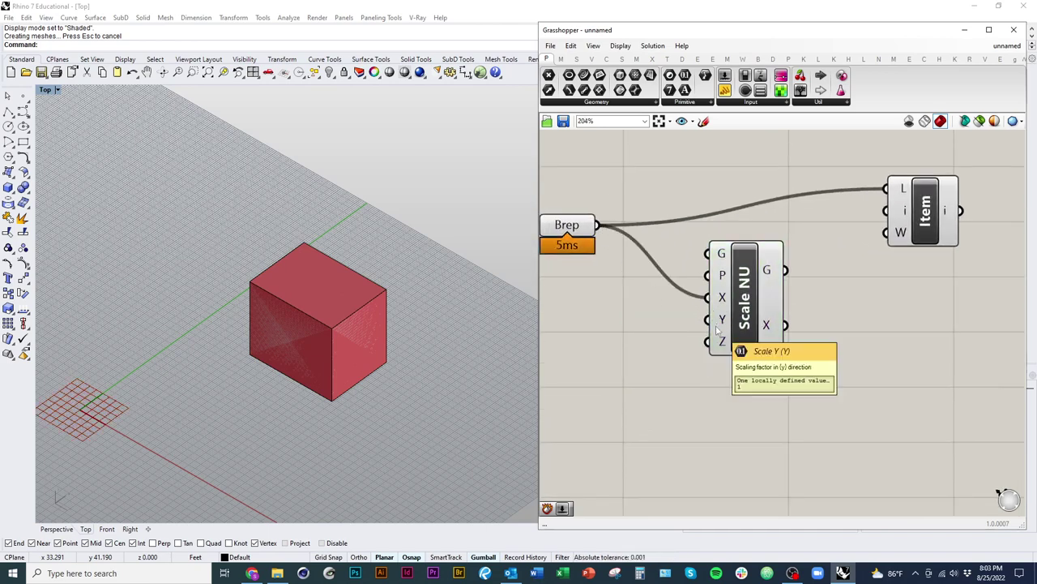
right_click_drag(636, 334, 670, 355)
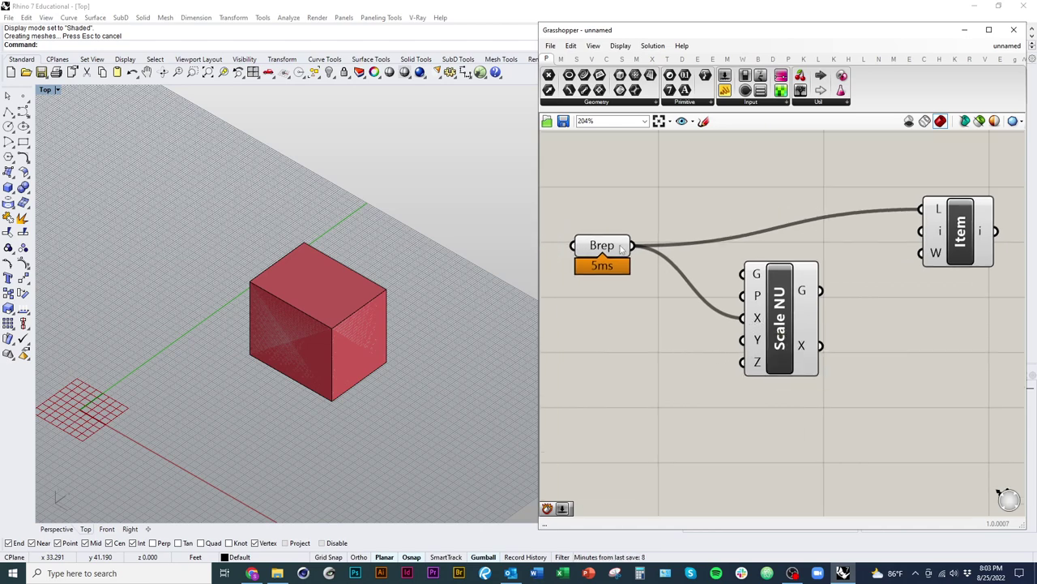
- Connect the Brep parameter to the Scale NU component's geometry input and glance through the Curve and Maths component categories
left_click_drag(632, 245, 743, 274)
right_click_drag(806, 332, 794, 309)
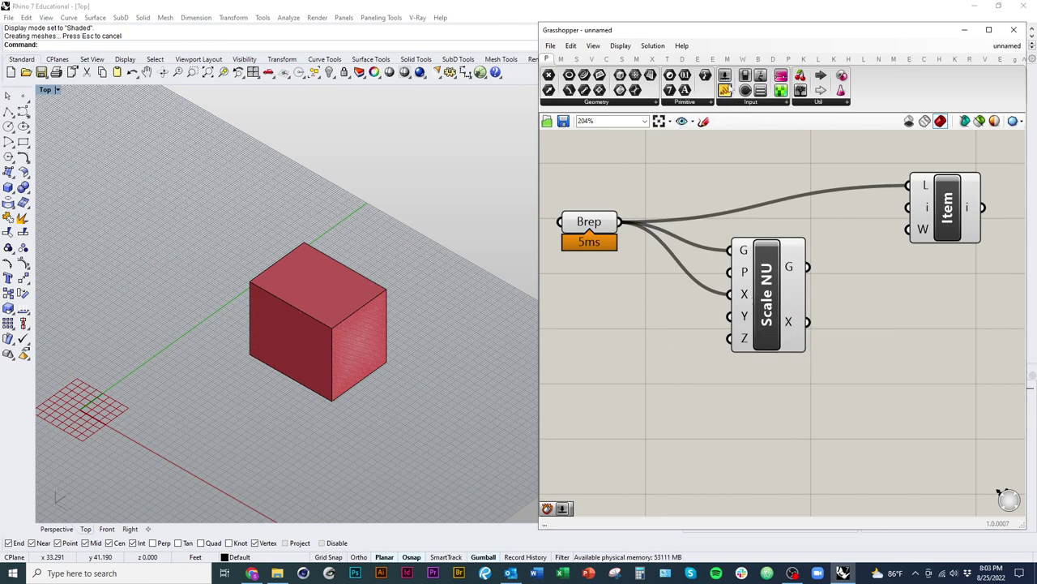
left_click(607, 60)
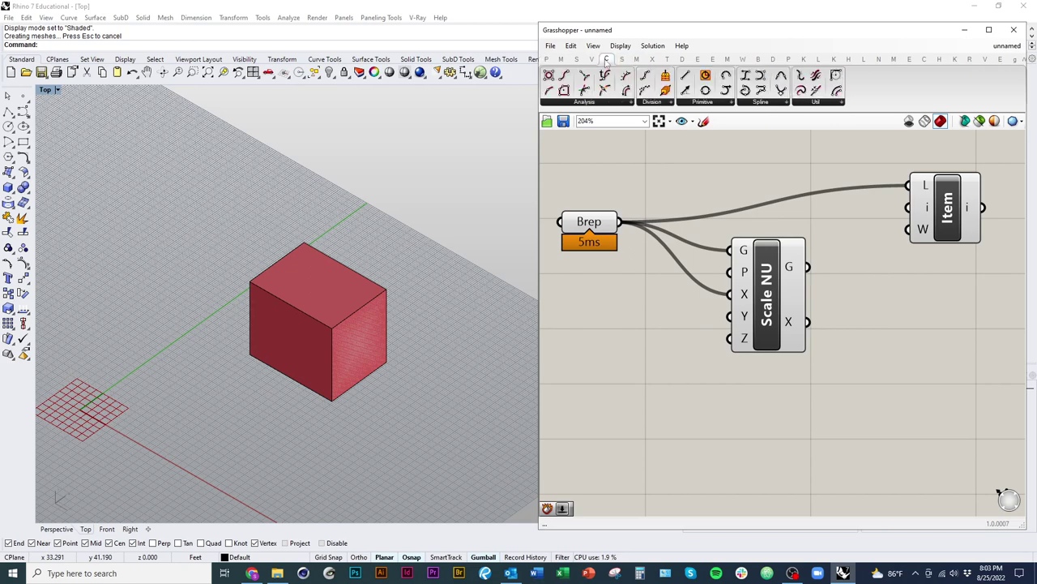
left_click(560, 59)
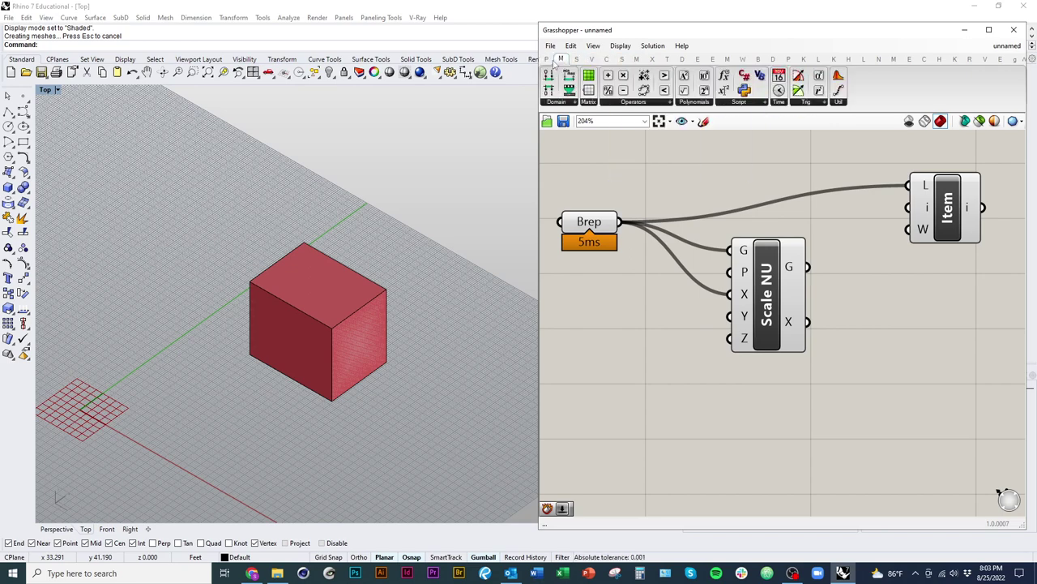
- Draw a short single-segment polyline on the ground plane between the origin grid and the box
left_click(118, 146)
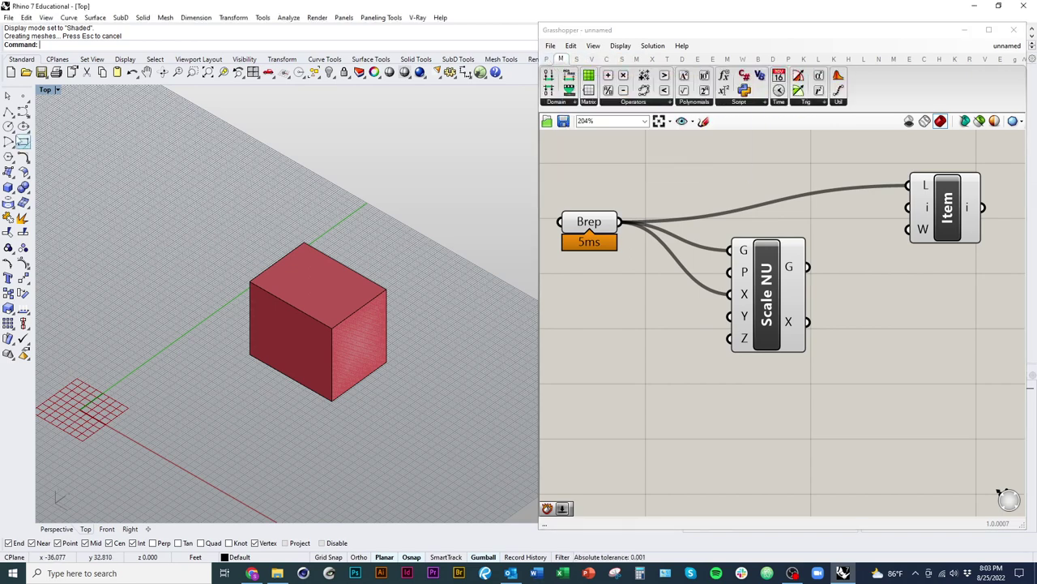
left_click(8, 110)
left_click(216, 357)
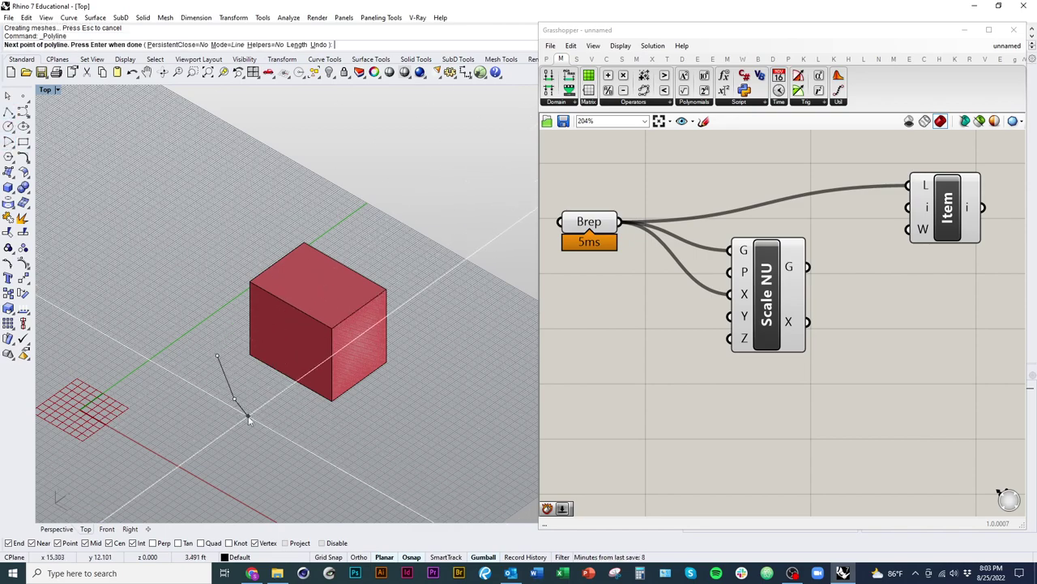
left_click(233, 397)
key("Return")
- Place a Curve parameter below the Brep parameter and assign the drawn line to it
double_click(650, 366)
type("crv")
key("Return")
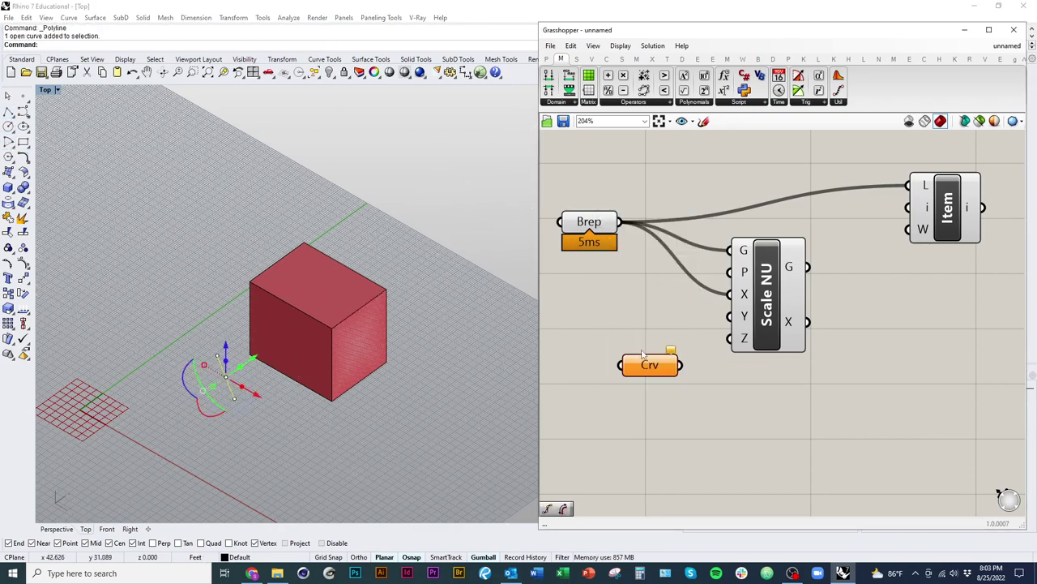
right_click(650, 365)
left_click(697, 477)
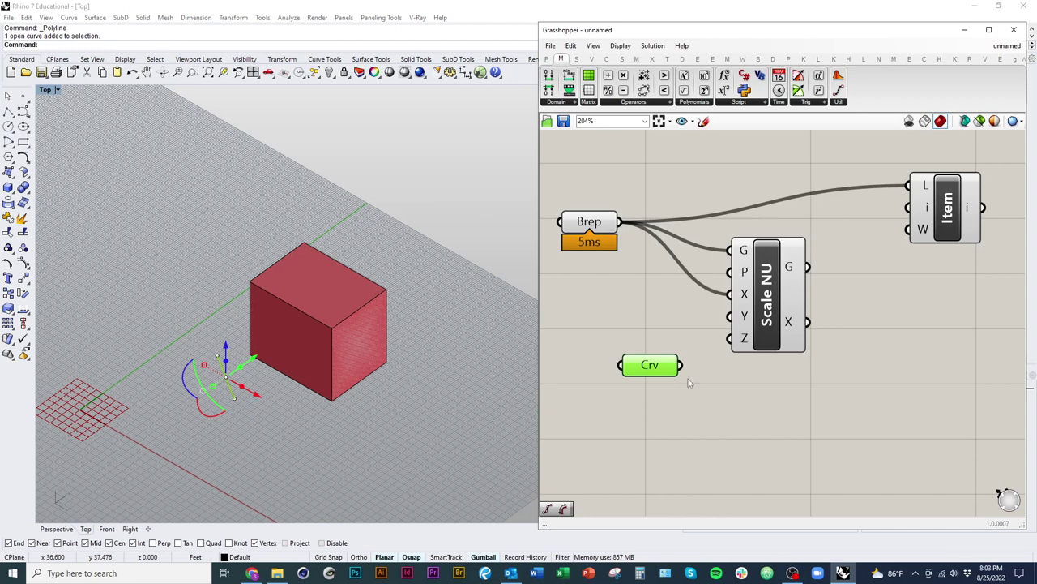
- Replace the wire into Scale NU's X input with one from the Curve parameter, and move that parameter directly below the Brep
left_click_drag(682, 365, 728, 294)
left_click_drag(651, 366, 598, 324)
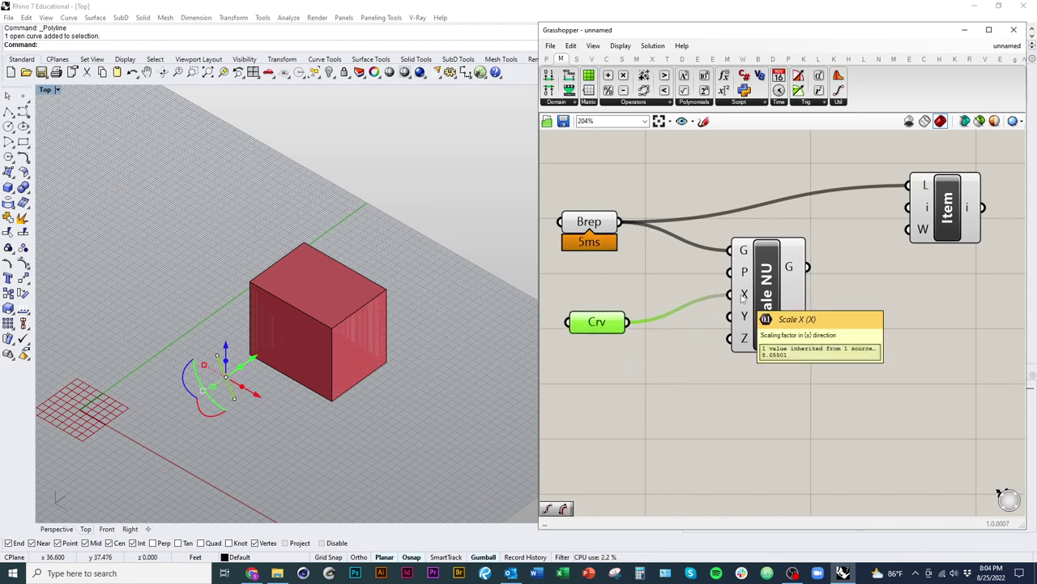
left_click_drag(592, 325, 582, 298)
left_click(624, 348)
scroll(607, 371, "down", 2)
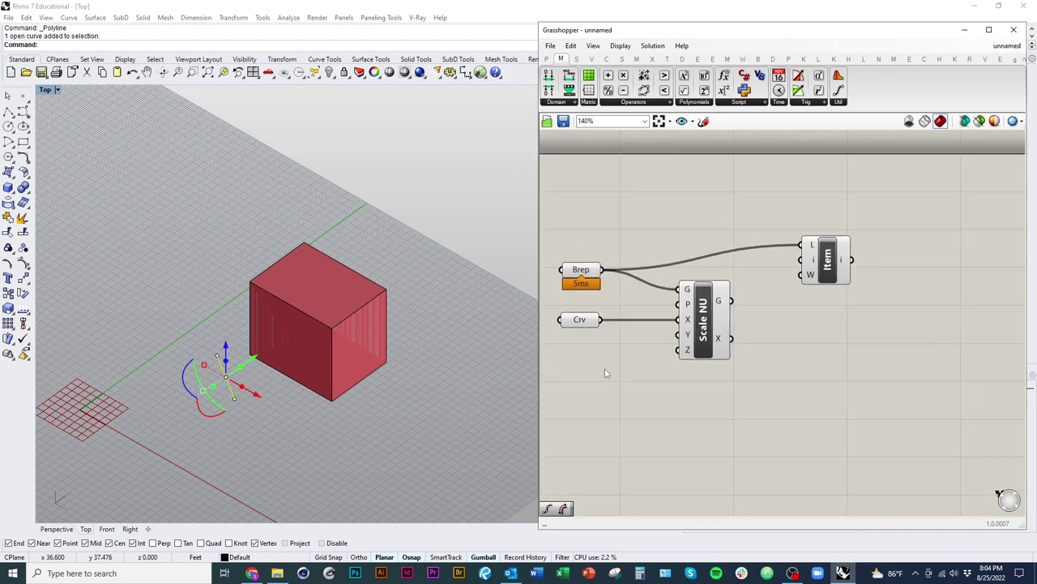
- Disconnect the Curve parameter from Scale NU's X input, shift Scale NU slightly down and right, and deselect the line in Rhino
mouse_move(703, 334)
left_mouse_down()
mouse_move(713, 345)
mouse_move(604, 321)
left_mouse_up()
left_click(701, 378)
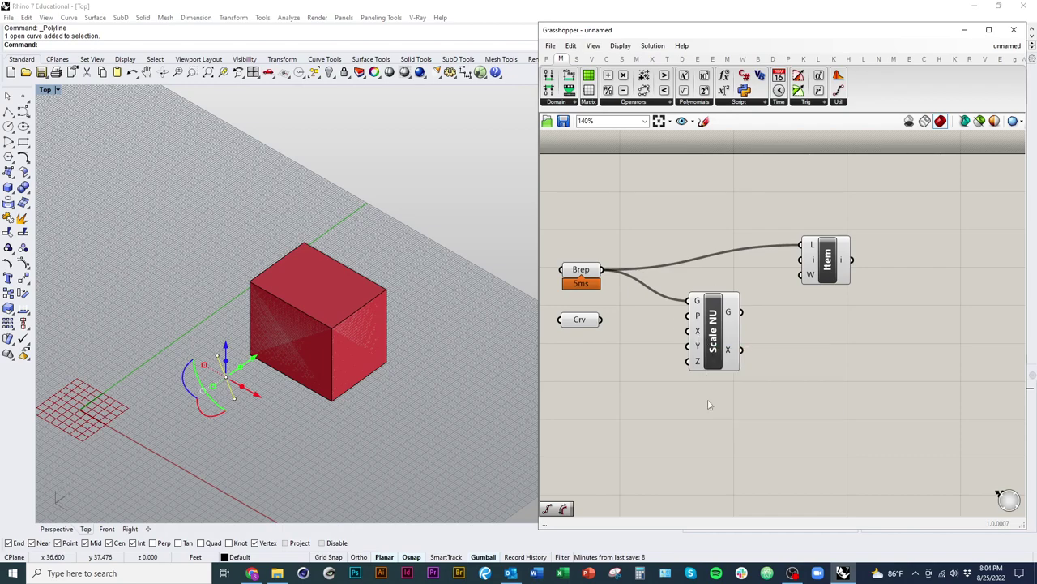
right_click_drag(387, 403, 417, 394)
left_click(430, 437)
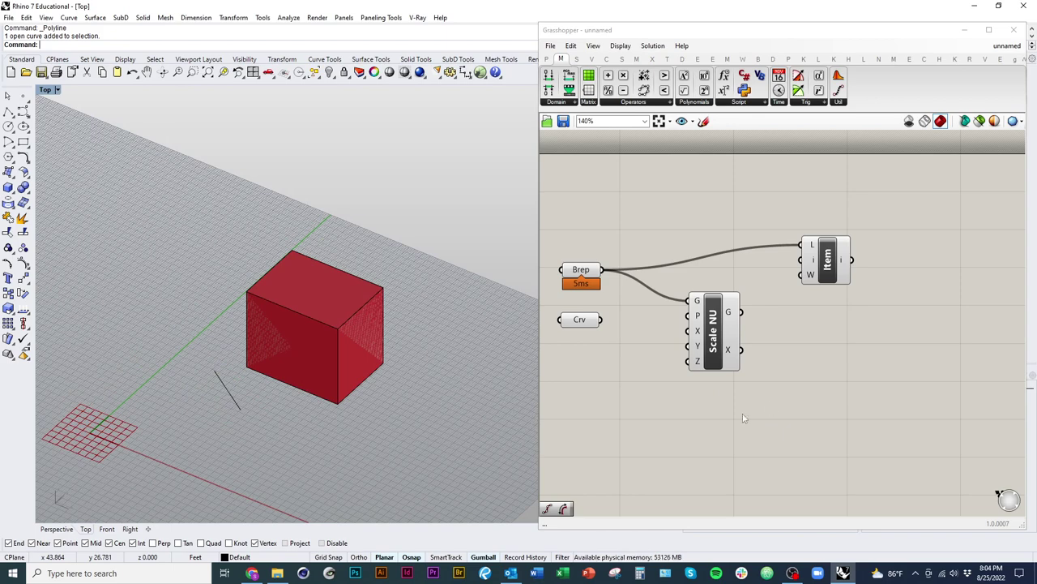
right_click_drag(744, 419, 778, 403)
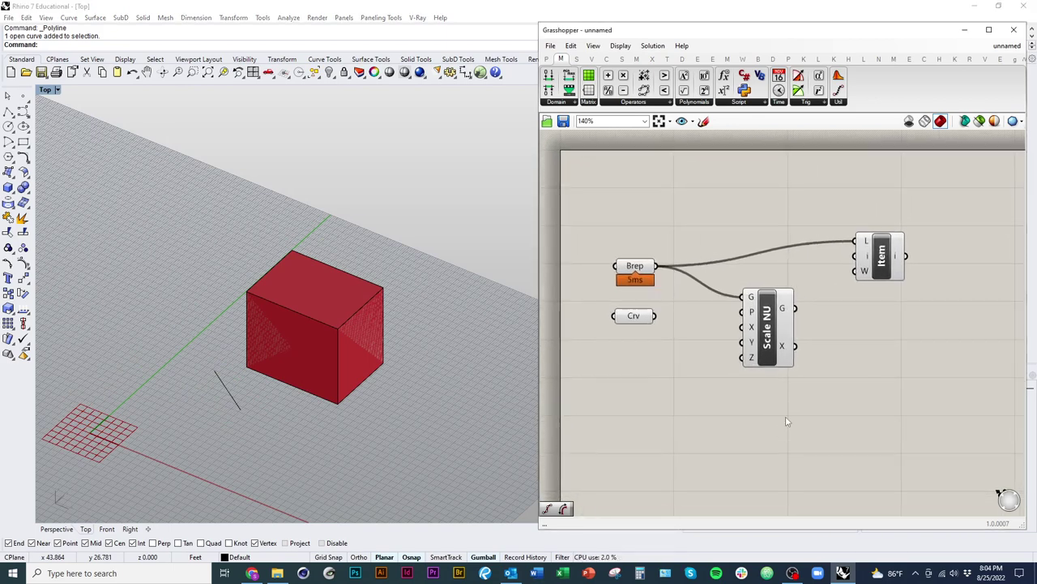
- Spread the components apart by moving Scale NU down and to the right, and Item slightly up
right_click_drag(408, 389, 473, 390)
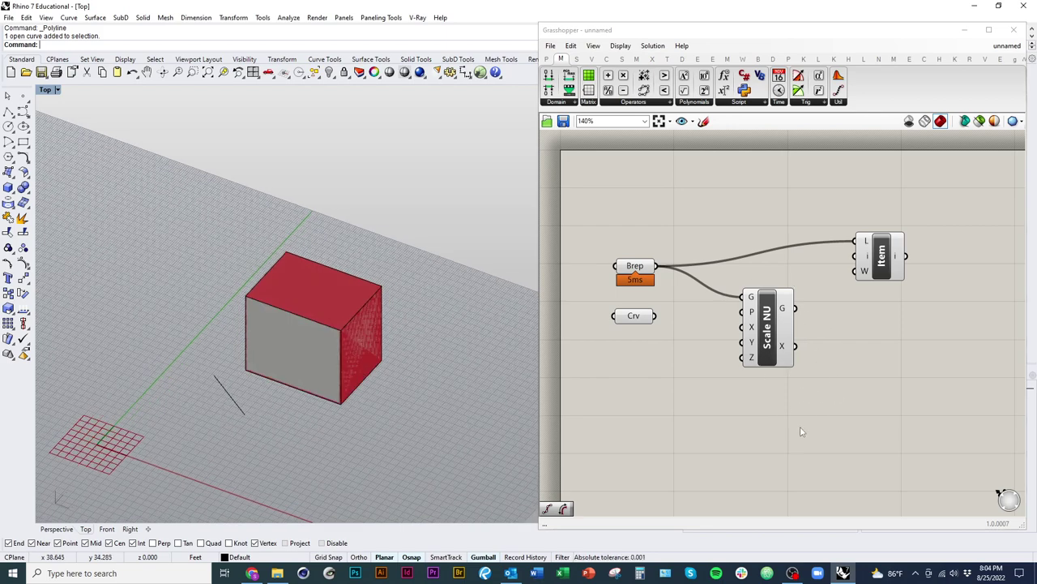
right_click_drag(792, 439, 789, 439)
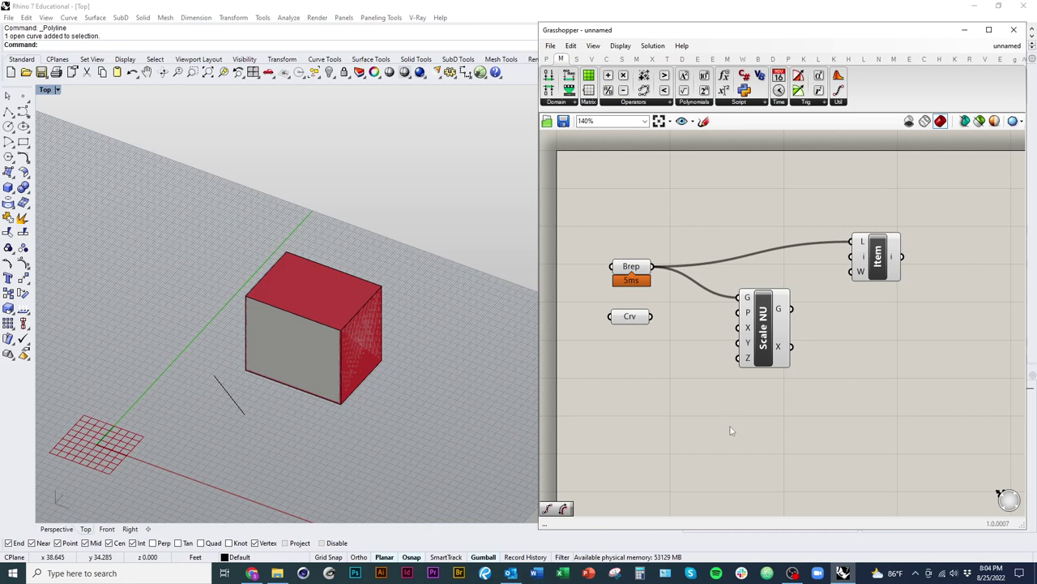
right_click_drag(732, 429, 732, 450)
left_click_drag(767, 363, 795, 421)
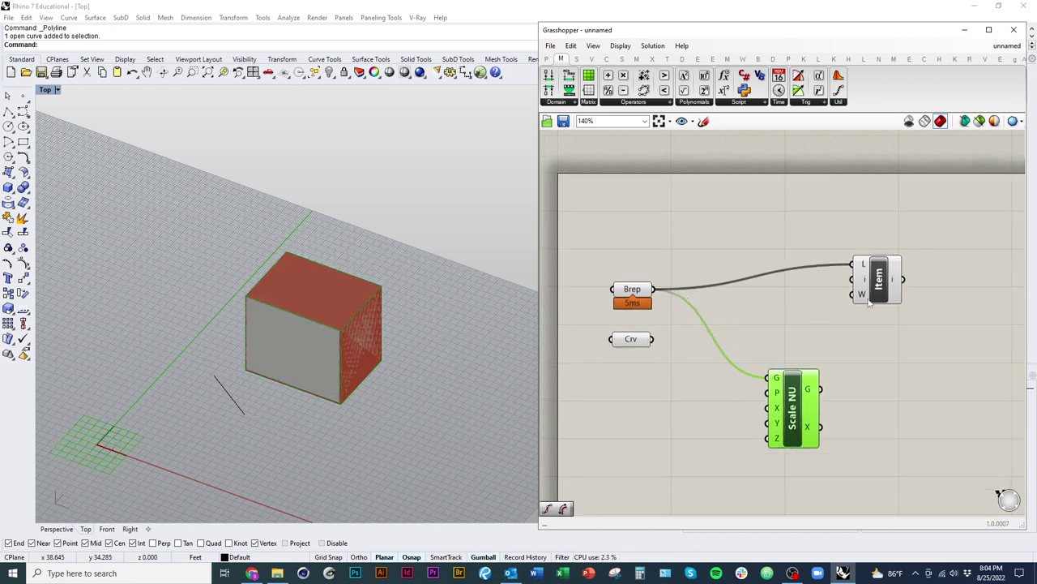
left_click_drag(877, 281, 881, 264)
- Place a Deconstruct Brep component between the Item and Scale NU components
double_click(805, 331)
type("brep")
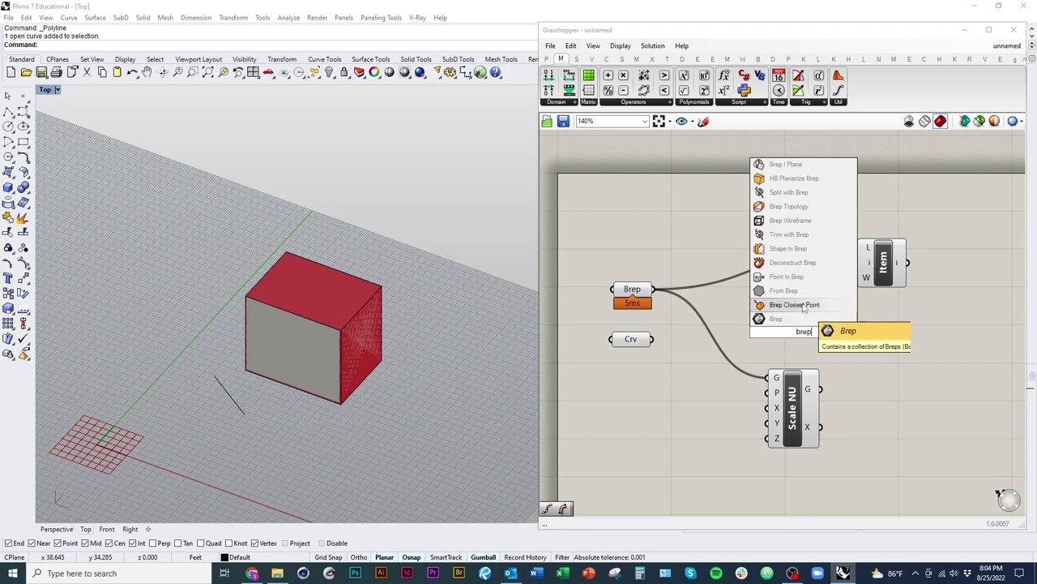
left_click(795, 263)
left_click_drag(800, 342, 787, 331)
right_click_drag(784, 344, 764, 314)
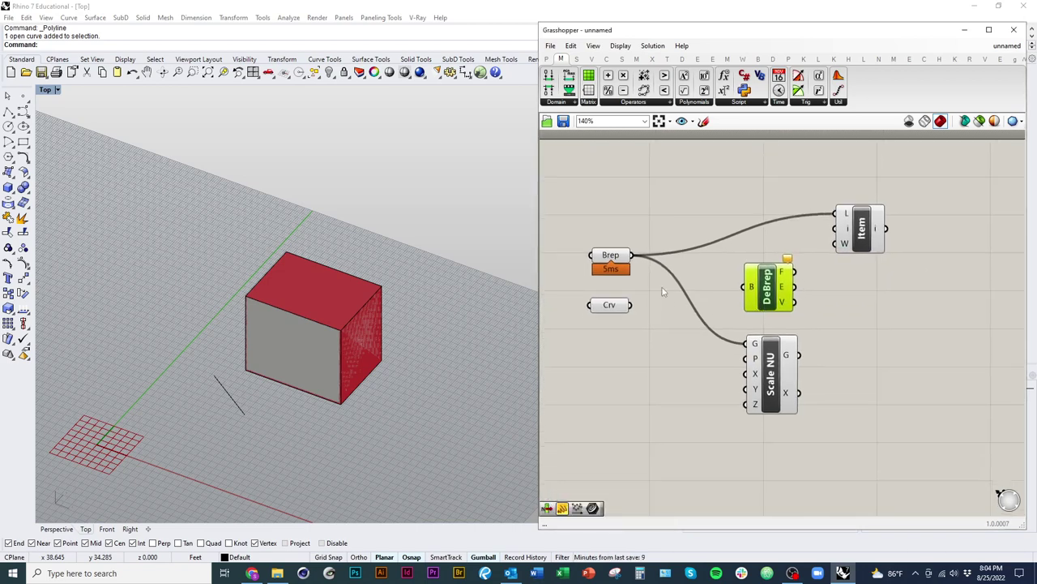
- Wire the Brep parameter into Item's i input, and remove that wire again
left_click_drag(634, 259, 662, 312)
left_click_drag(632, 256, 836, 229)
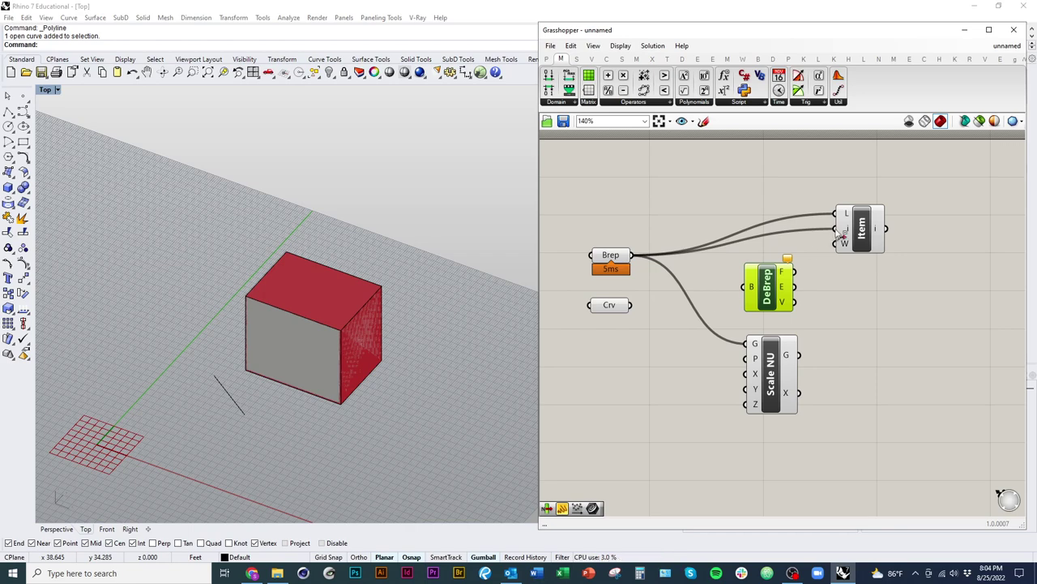
left_click_drag(840, 233, 654, 364)
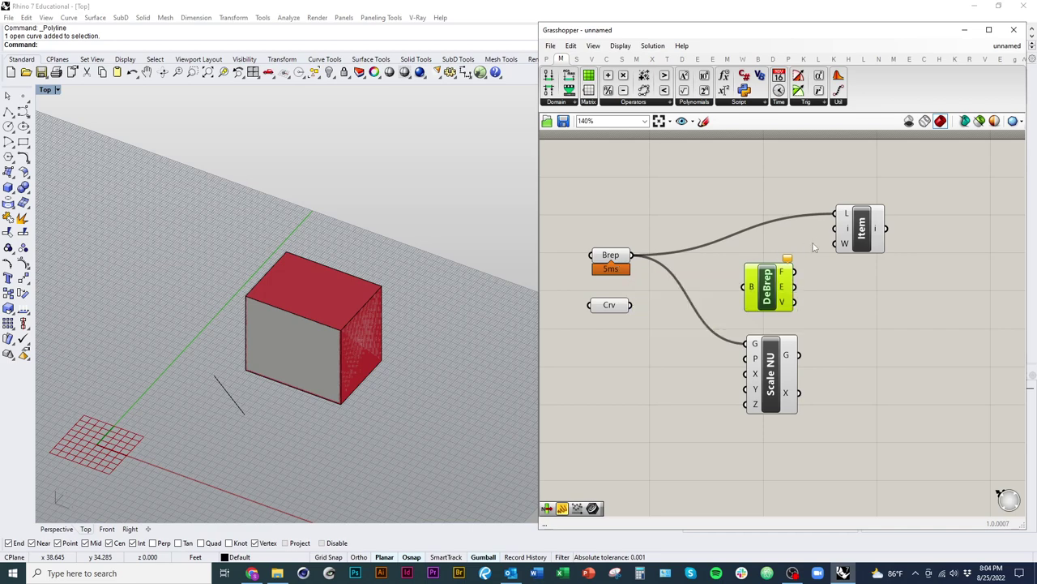
- Disconnect the Brep parameter from Item's L input, and add a second wire from the Curve parameter into Scale NU's G input
right_click(847, 216)
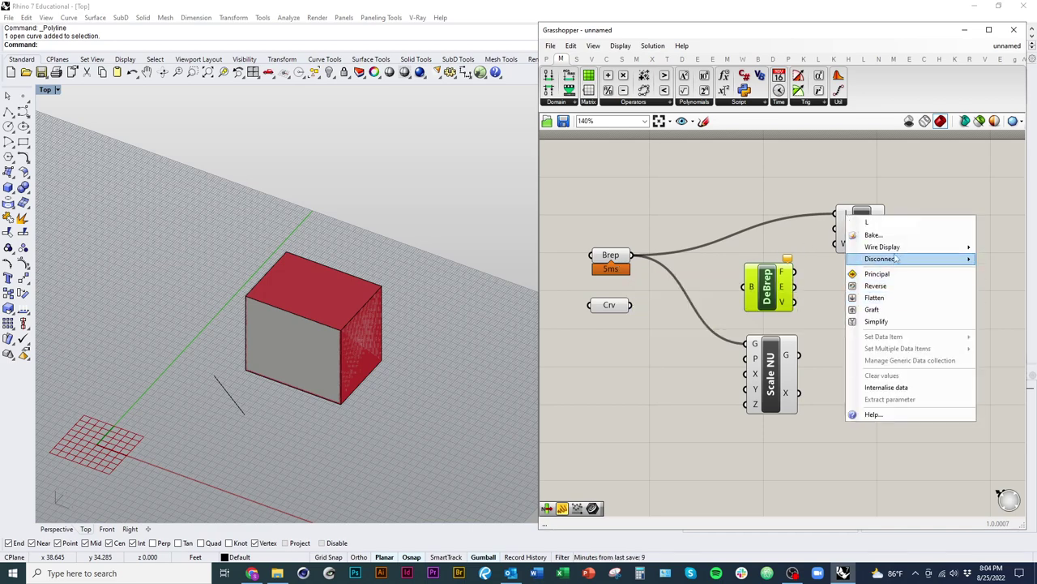
mouse_move(912, 259)
left_click(1003, 261)
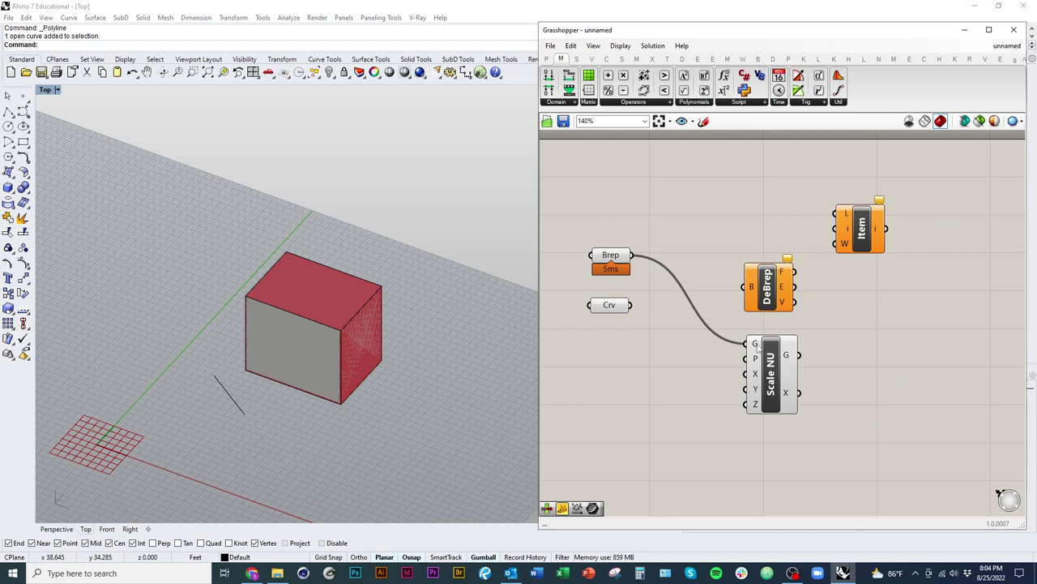
left_click_drag(628, 305, 740, 347, "shift")
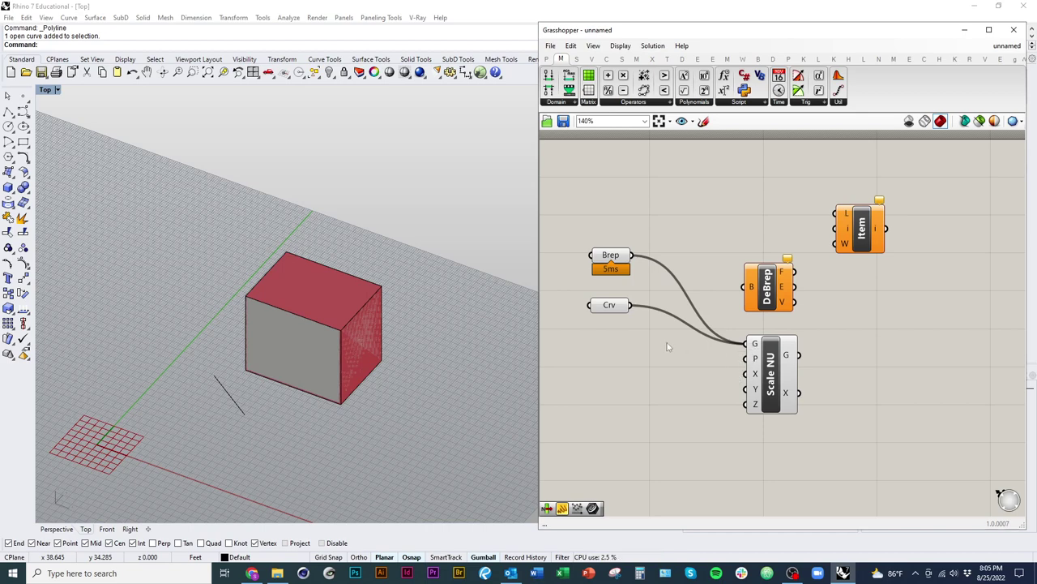
- Connect the Brep parameter to Deconstruct Brep's B input, and move that component closer, level with the Brep
right_click_drag(823, 337, 729, 330)
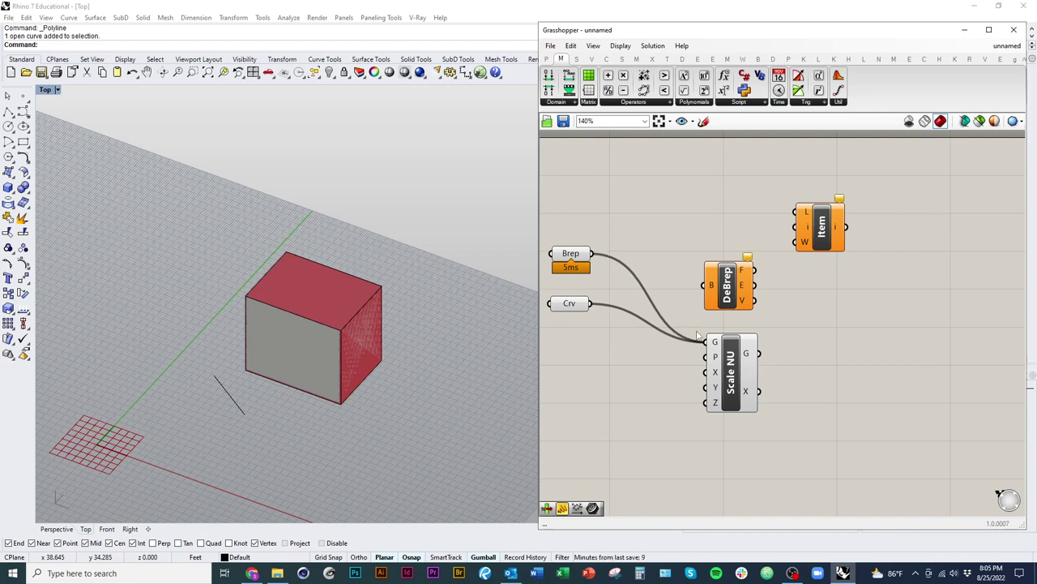
right_click_drag(717, 304, 750, 318)
double_click(686, 236)
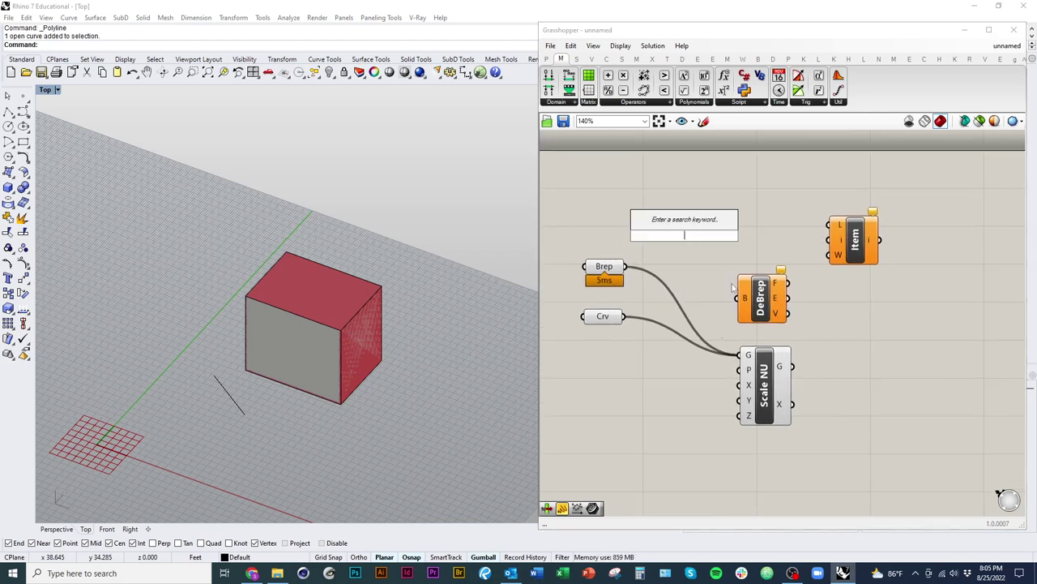
left_click_drag(740, 299, 625, 266)
left_click_drag(765, 287, 724, 268)
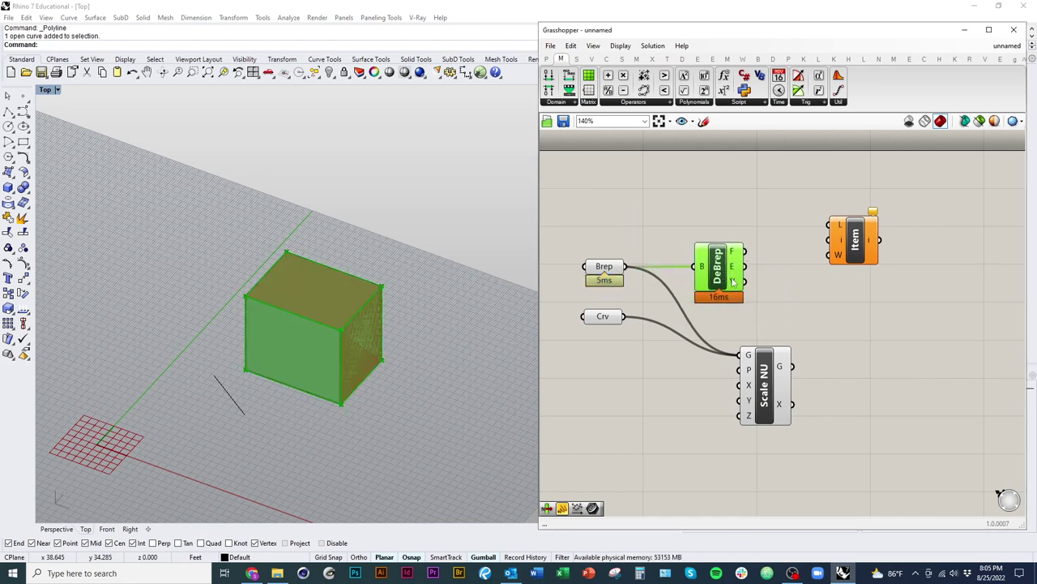
- Connect Deconstruct Brep's F output to Item's L input after nudging the Item component
right_click_drag(800, 288, 736, 287)
left_click_drag(789, 245, 797, 247)
left_click_drag(680, 250, 776, 226)
left_click(776, 381)
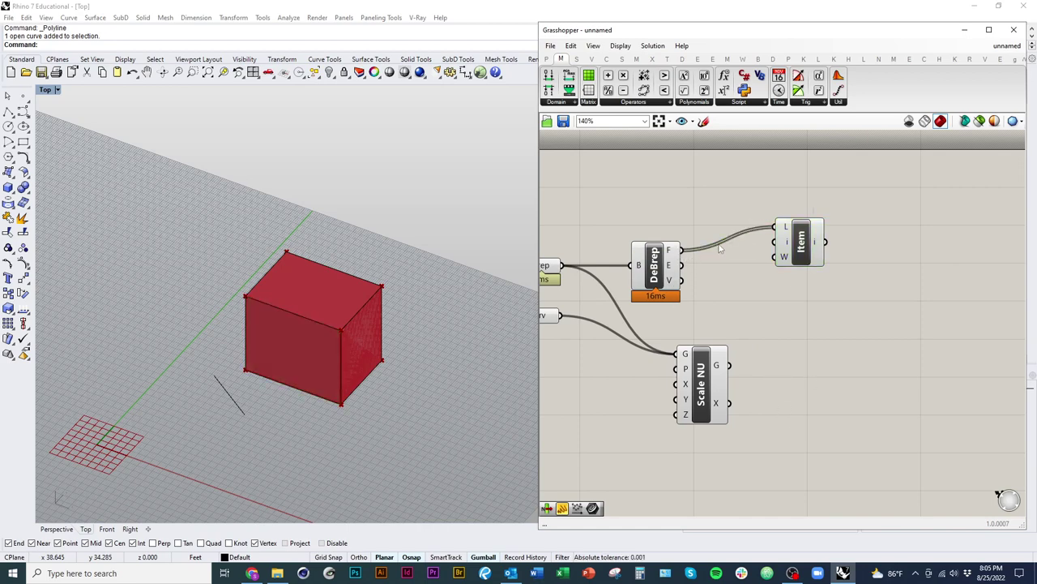
- Place a Panel above Item, feed it from Deconstruct Brep's F output, and make the panel taller
left_click(548, 60)
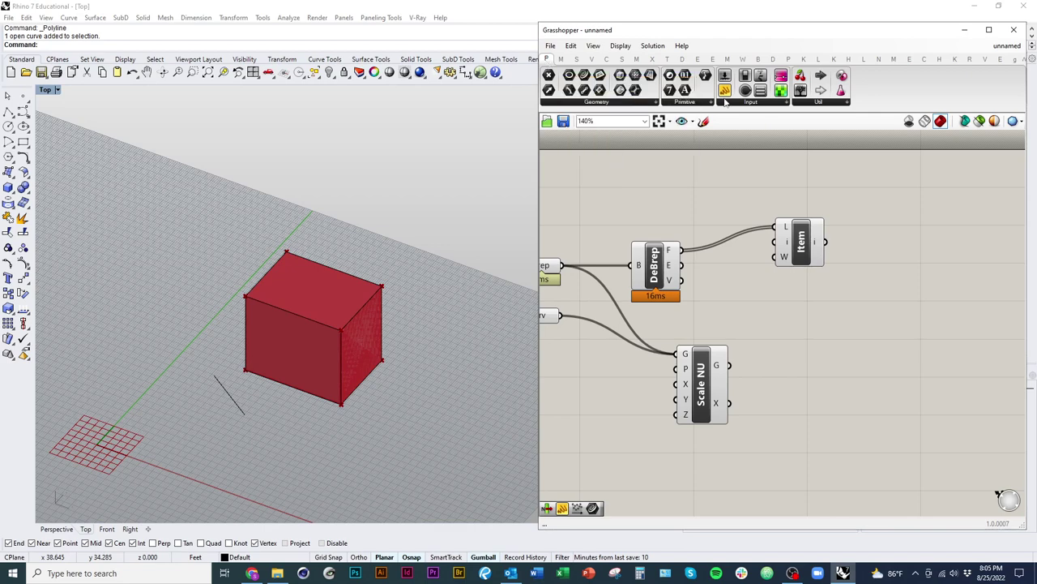
left_click_drag(726, 90, 762, 167)
right_click_drag(724, 251, 731, 303)
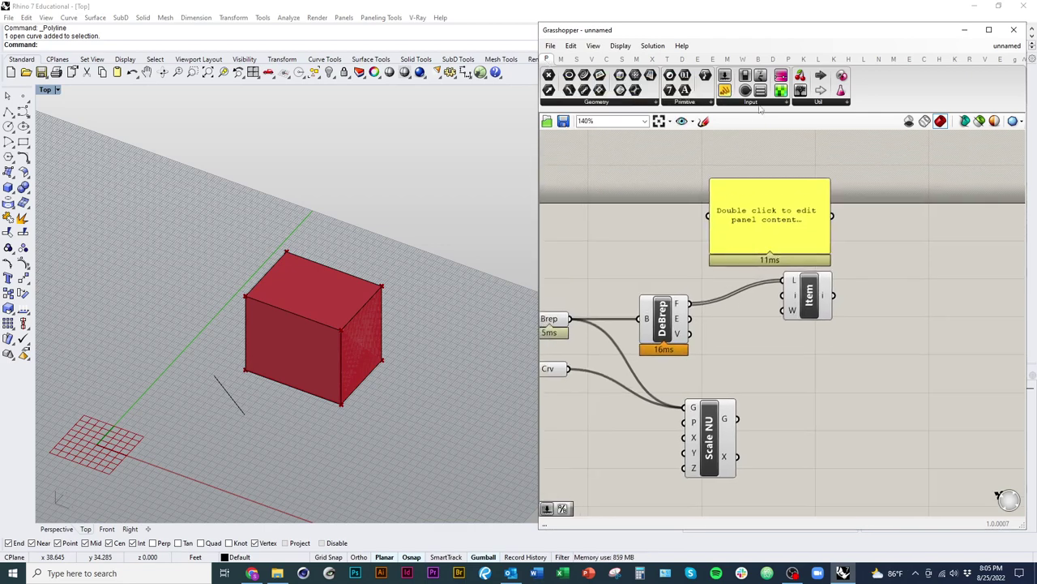
left_click(774, 223)
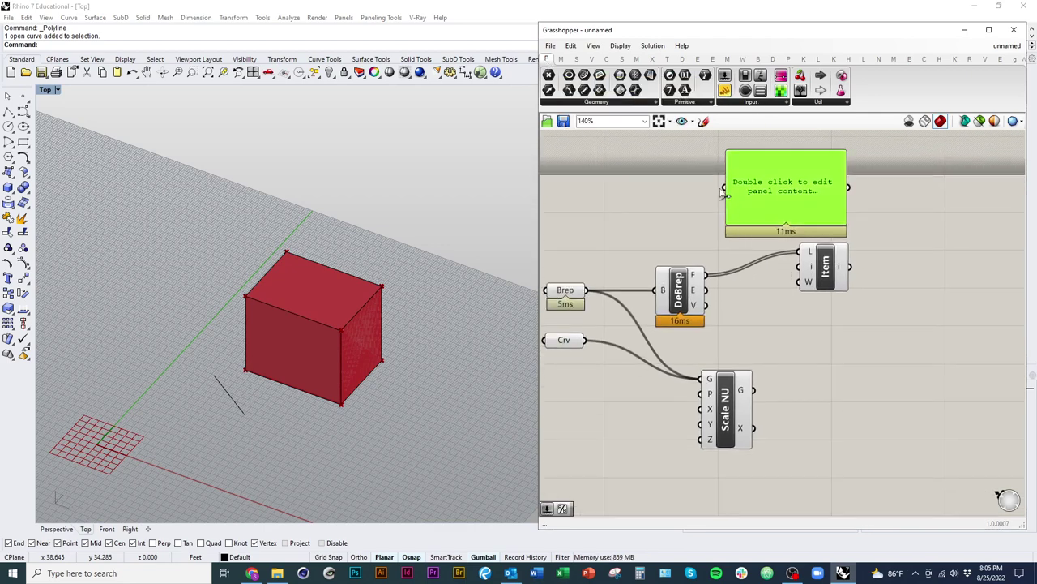
left_click_drag(724, 189, 705, 274)
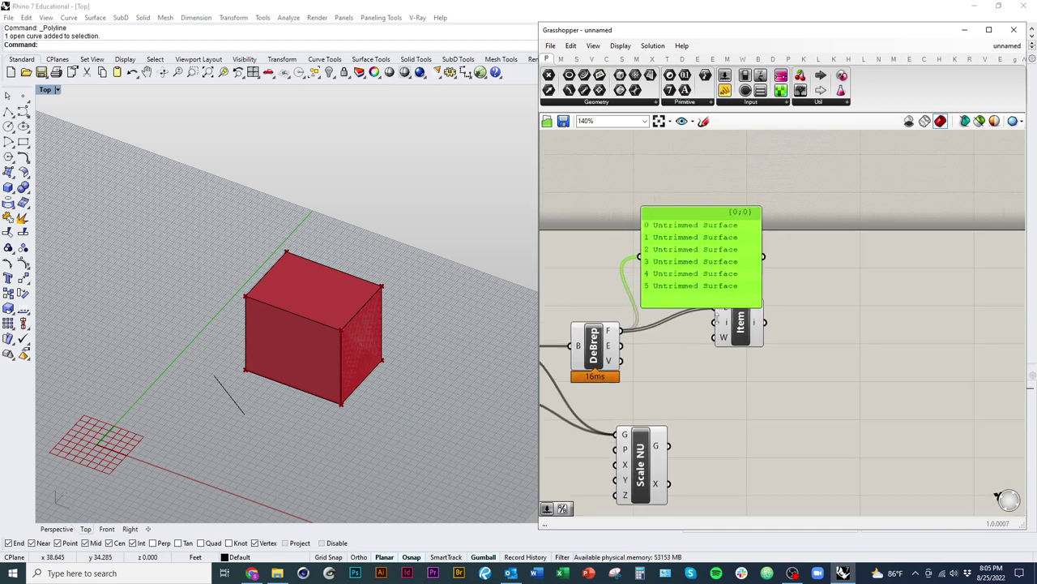
left_click_drag(690, 320, 743, 239)
scroll(739, 274, "down", 1)
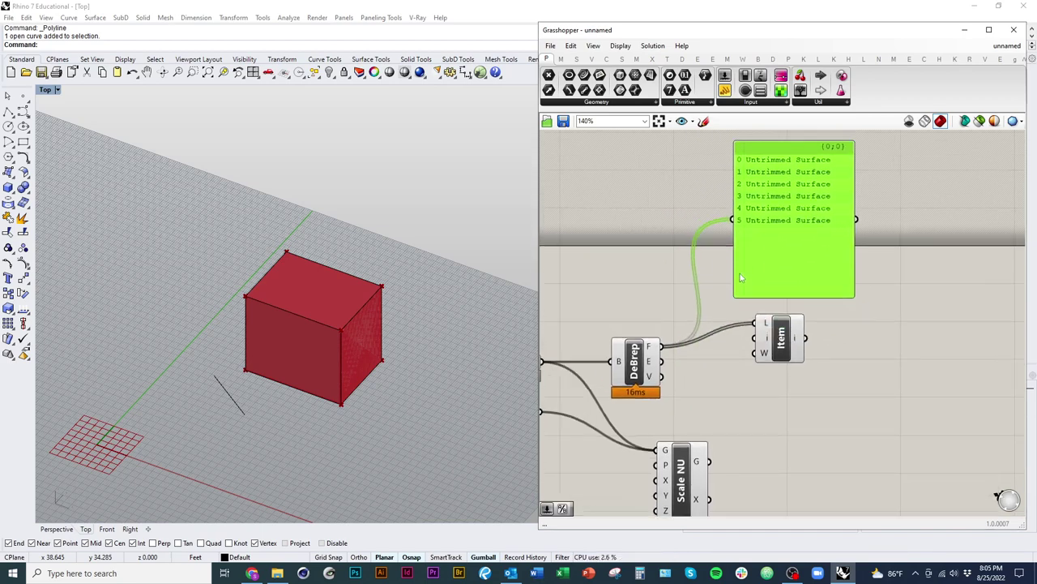
- Replace the panel's incoming wire with one from the Brep parameter
right_click_drag(670, 380, 767, 354)
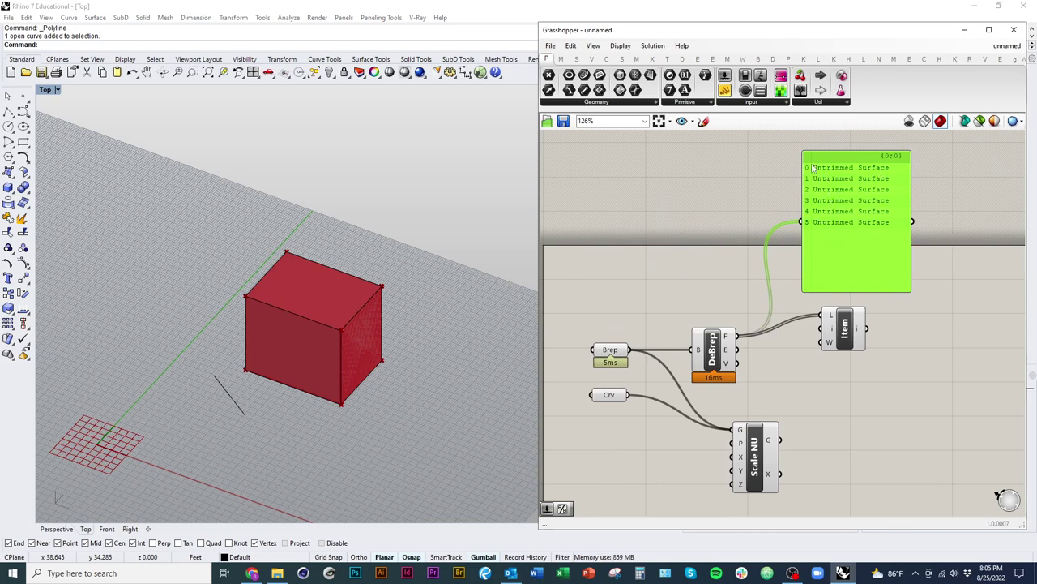
right_click_drag(750, 356, 749, 325)
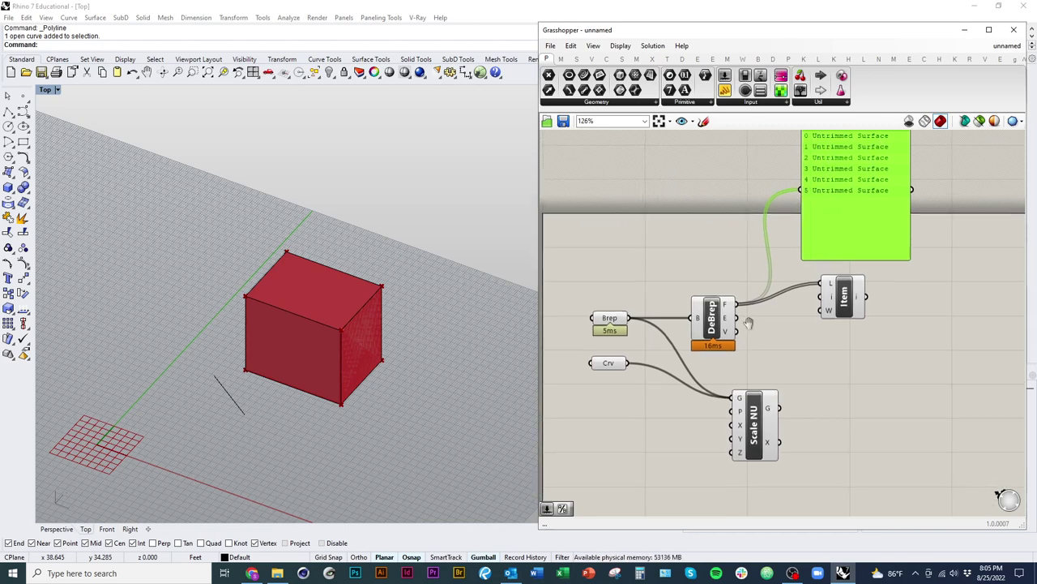
right_click_drag(758, 279, 738, 299)
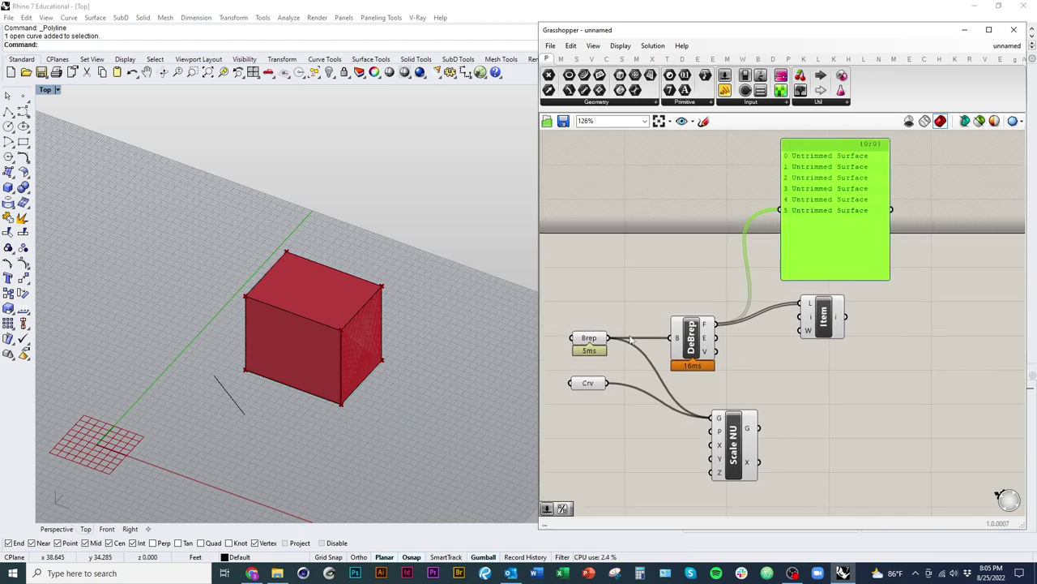
left_click_drag(607, 337, 780, 209)
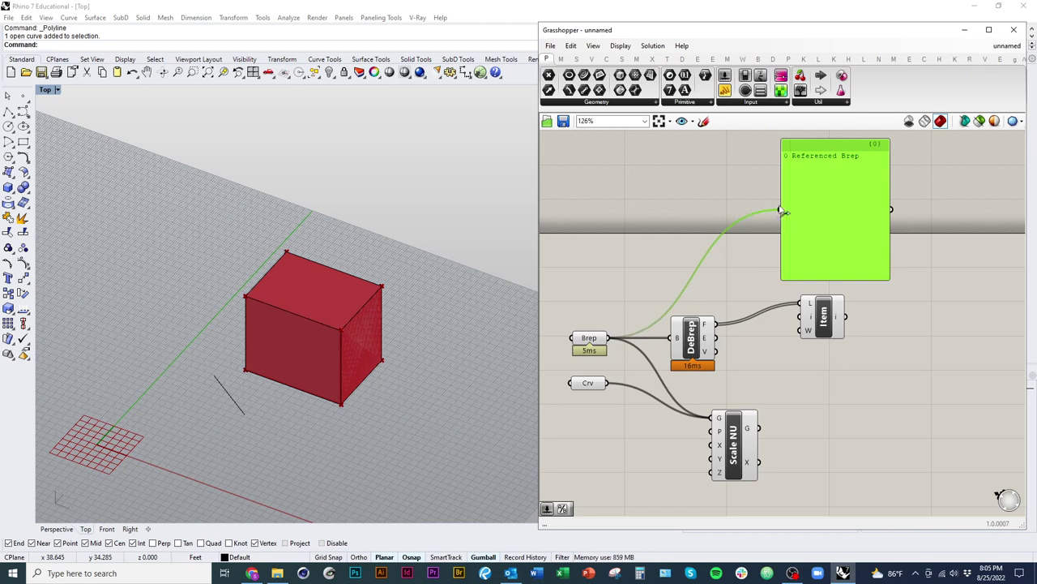
- Replace the wire into Item's L input with one from Deconstruct Brep's V output
right_click_drag(787, 363, 740, 370)
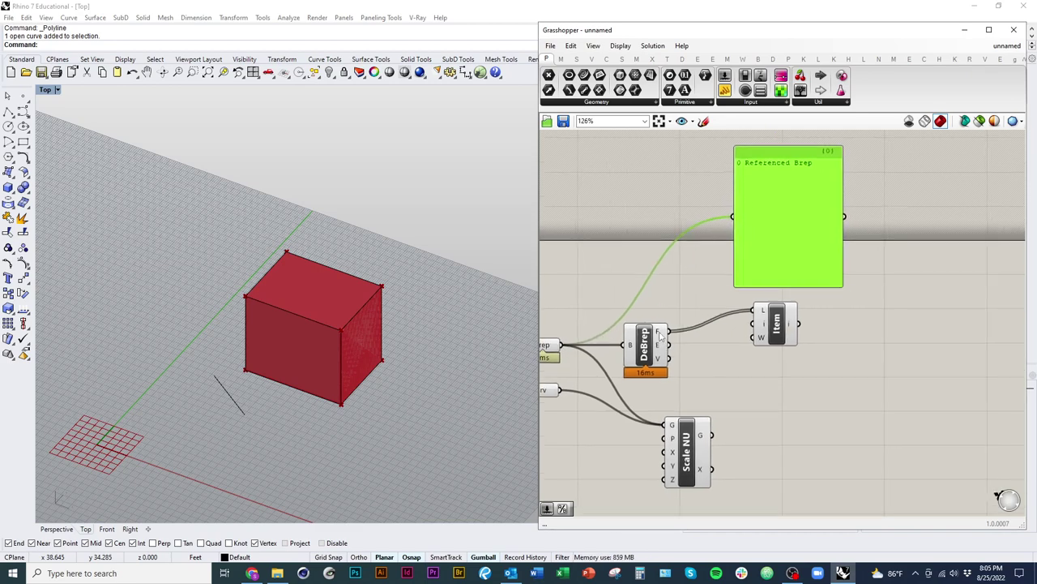
right_click(661, 334)
left_click(690, 403)
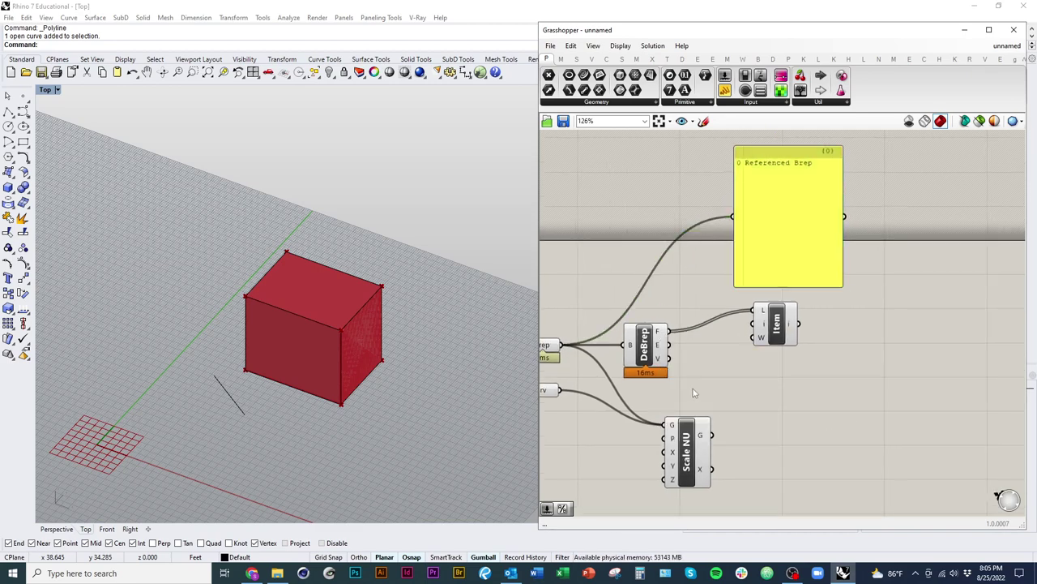
left_click_drag(668, 358, 754, 311)
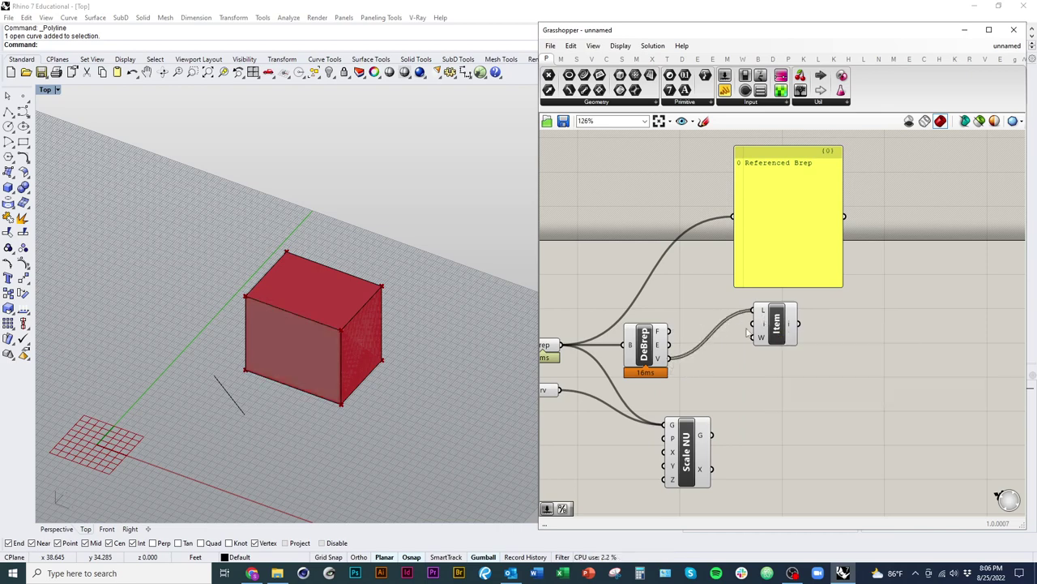
- Duplicate Deconstruct Brep beside the original, with the original's F output feeding the copy's B input, and shift Item to the right
left_click_drag(649, 343, 658, 315, "alt")
scroll(703, 381, "up", 2)
right_click_drag(736, 344, 638, 362)
left_click_drag(704, 324, 792, 324)
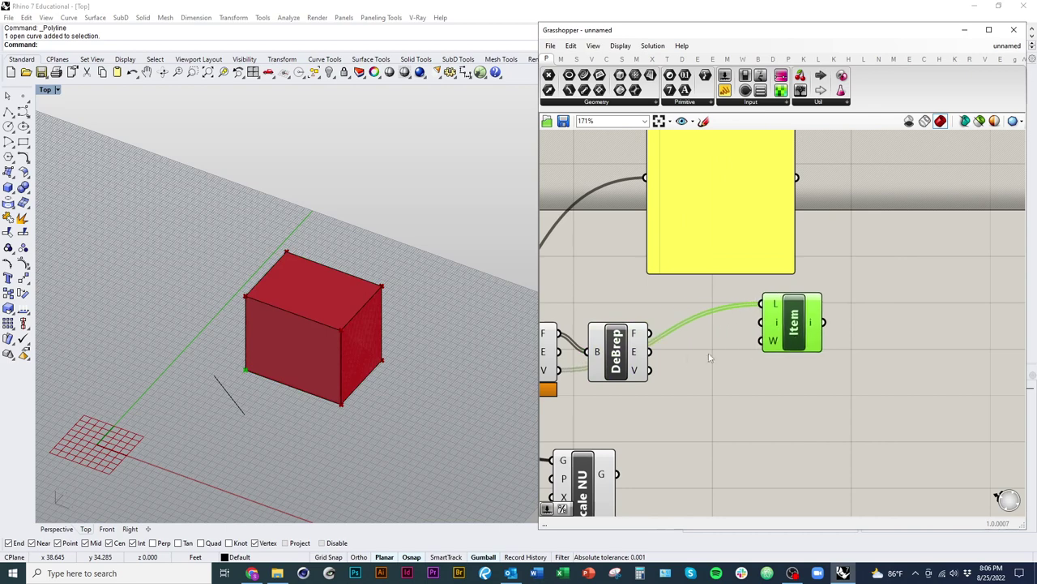
- Move the panel to the right and feed it from the second Deconstruct Brep's V output
scroll(711, 359, "down", 1)
right_click_drag(691, 379, 758, 411)
left_click_drag(764, 295, 840, 294)
left_click_drag(726, 399, 799, 237)
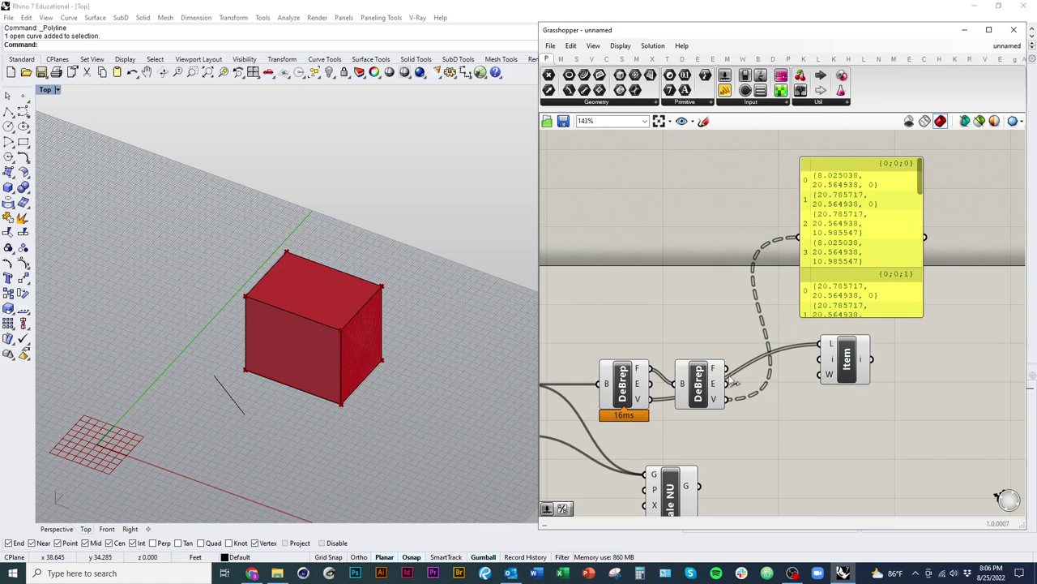
- Replace the panel's wire with one from the second Deconstruct Brep's E output, and enlarge the panel
left_click_drag(727, 382, 816, 274)
scroll(786, 311, "down", 1)
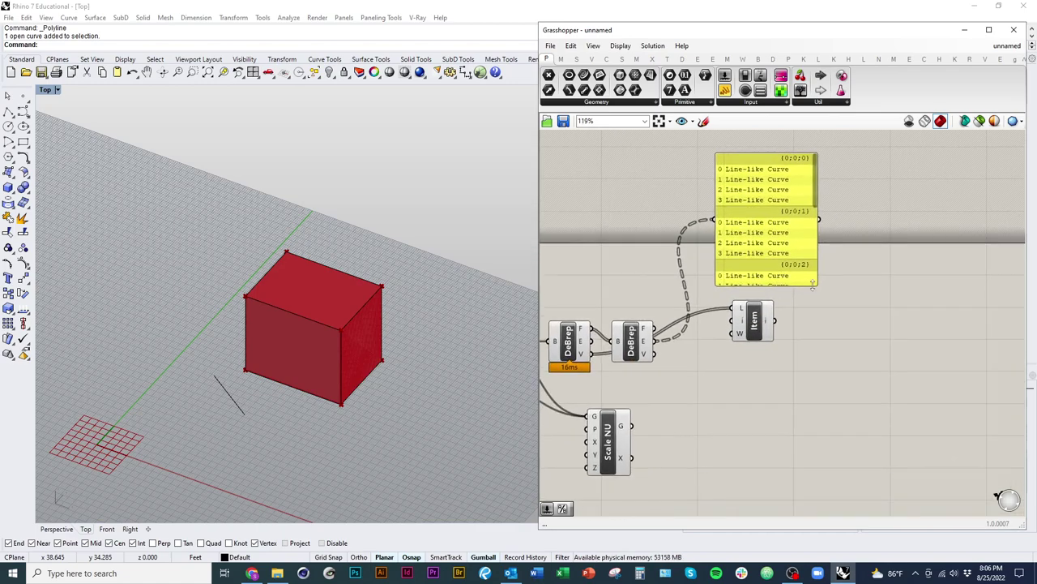
left_click_drag(818, 284, 896, 314)
right_click_drag(663, 383, 742, 380)
- Highlight the second Deconstruct Brep's geometry in Rhino, and space the two components apart with the second slightly higher
left_click(715, 346)
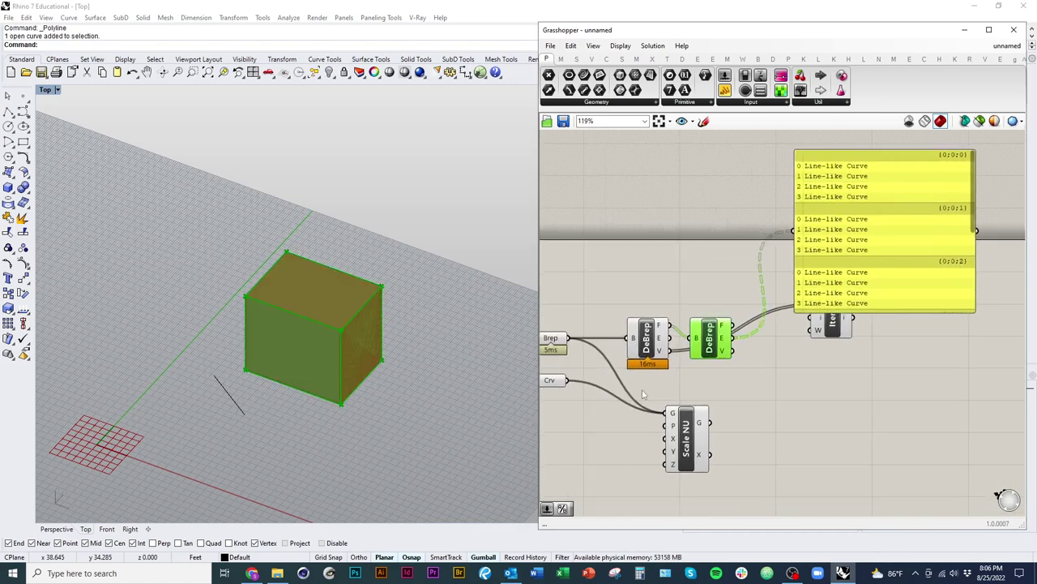
right_click_drag(347, 313, 526, 439)
left_click(746, 389)
scroll(690, 366, "up", 2)
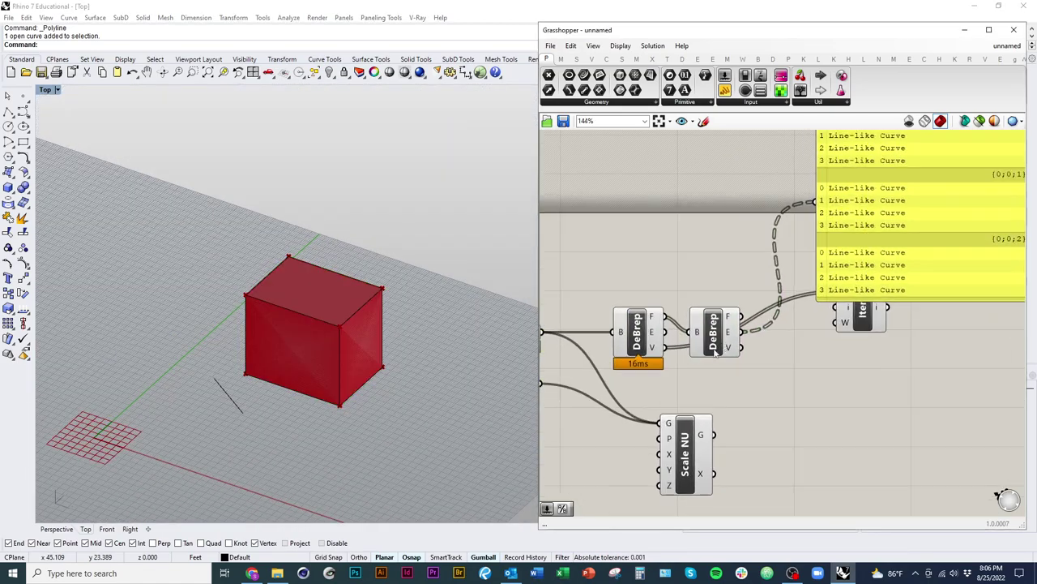
mouse_move(724, 347)
left_mouse_down()
mouse_move(728, 318)
mouse_move(729, 330)
left_mouse_up()
left_click_drag(653, 342, 629, 341)
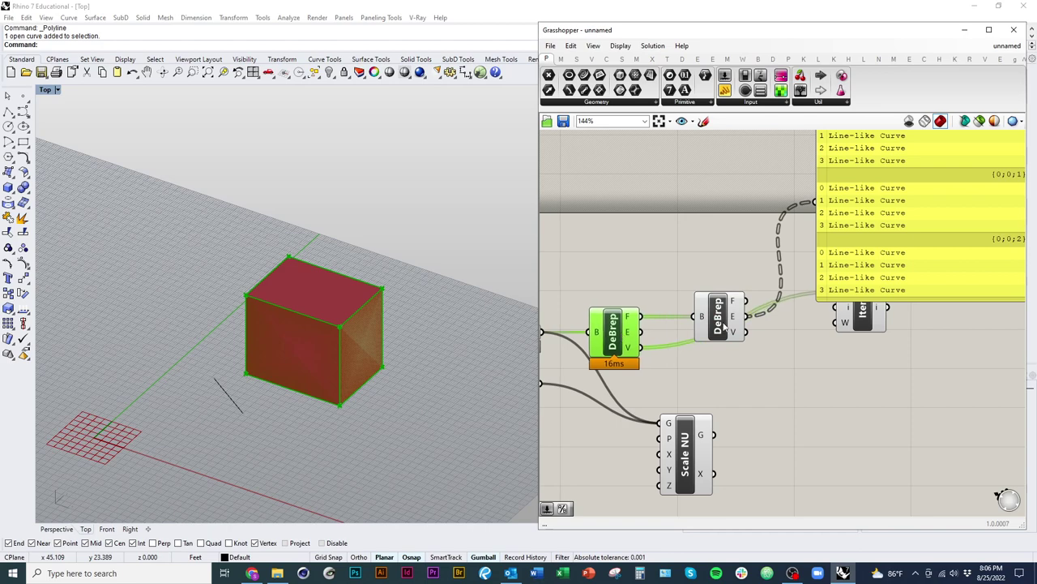
left_click(746, 376)
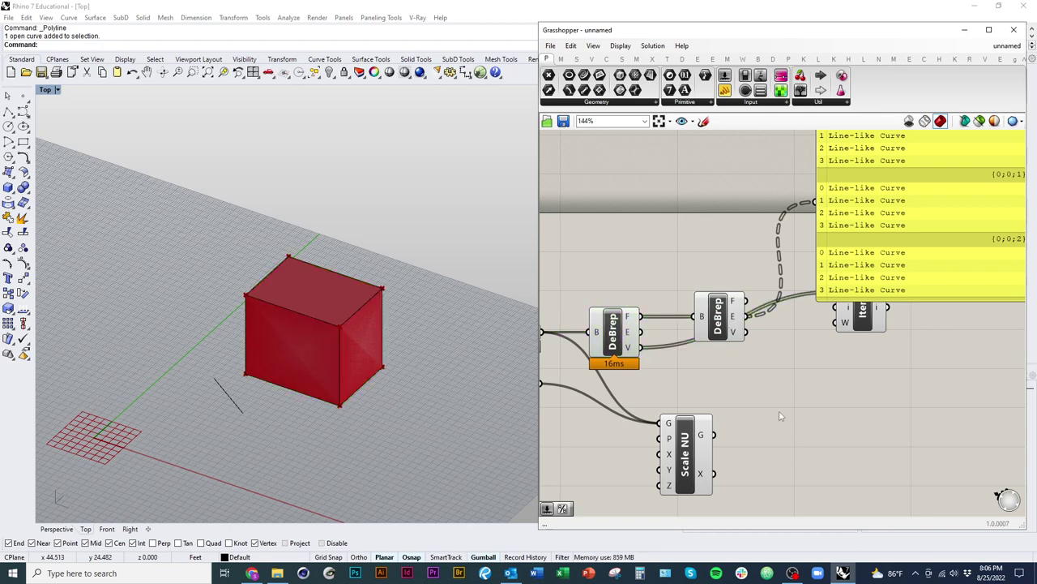
- Duplicate the panel and place the copy to its left, above the two Deconstruct Brep components
right_click_drag(839, 384, 714, 445)
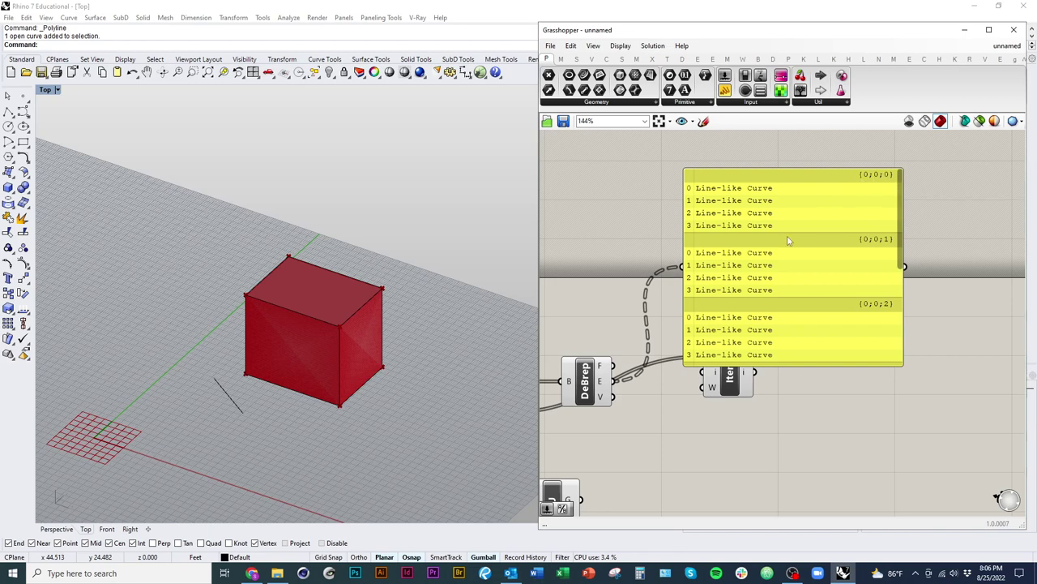
right_click_drag(771, 325, 888, 328)
left_click_drag(888, 329, 655, 296, "alt")
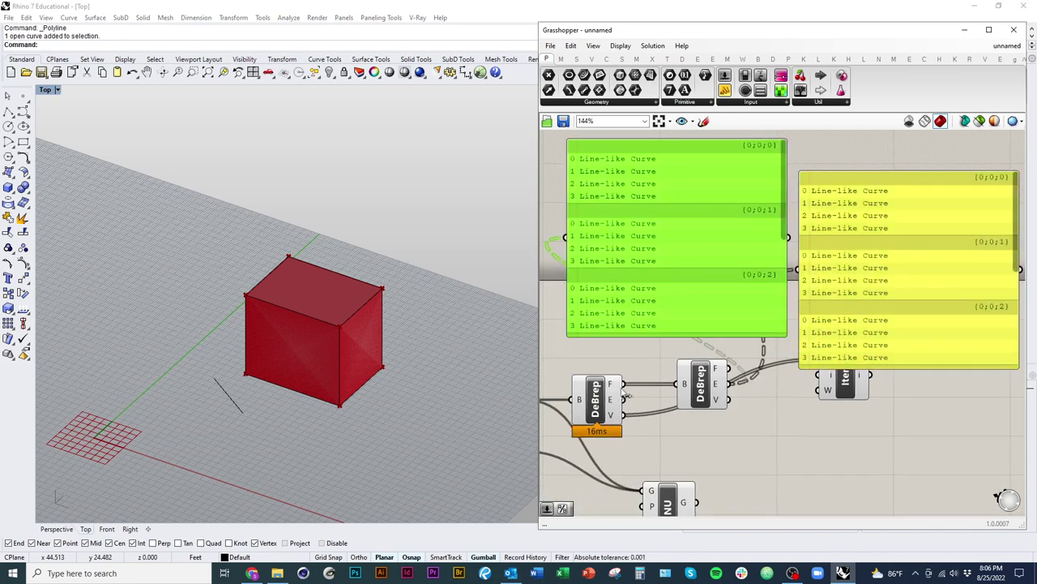
- Feed the copied panel from the first Deconstruct Brep's F output
left_click_drag(623, 384, 619, 202)
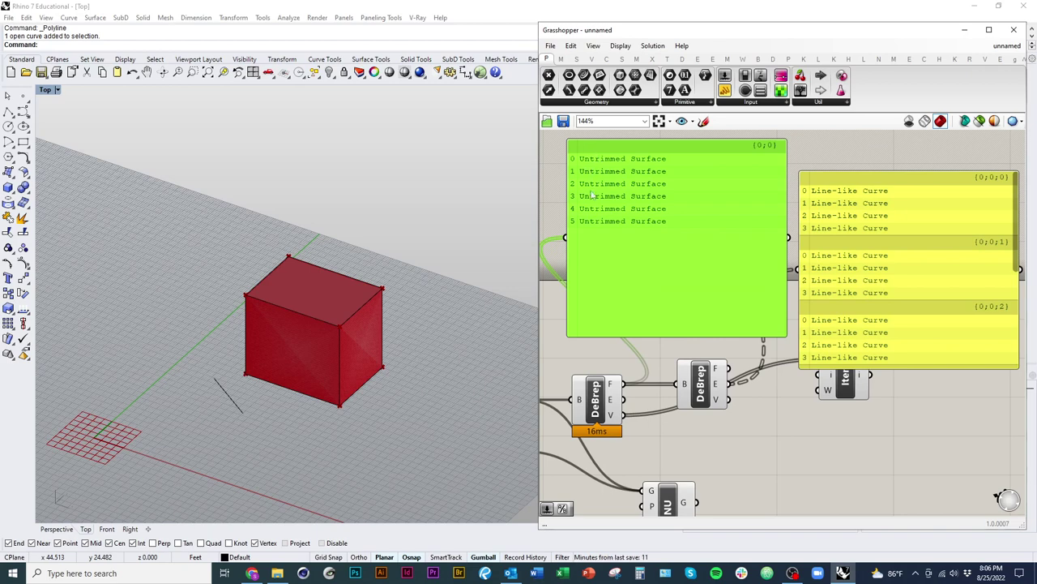
left_click(555, 203)
right_click_drag(668, 246, 697, 252)
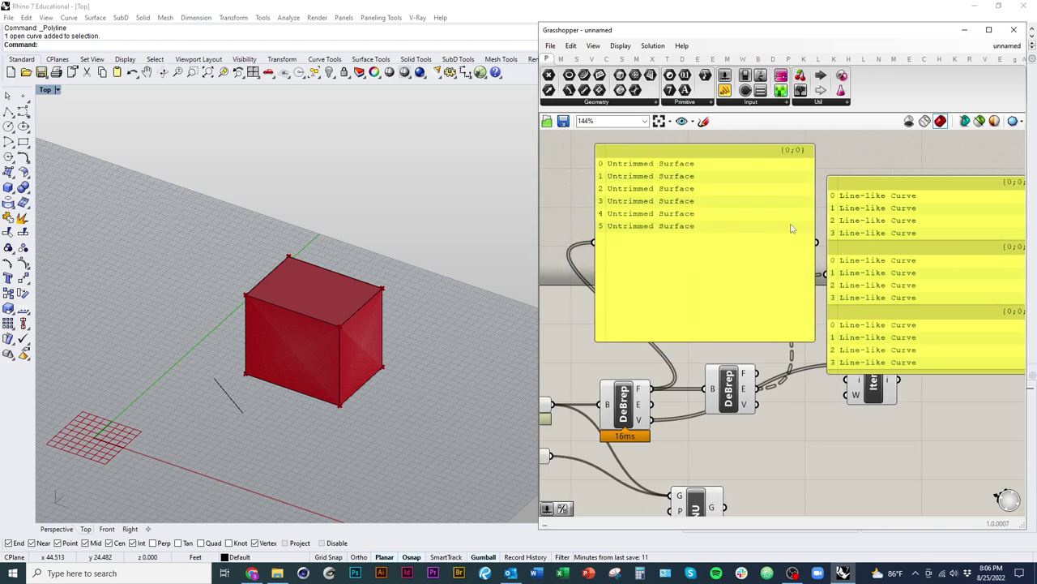
- Narrow the surface panel and the edge-curve panel, and place them close together side by side
left_click_drag(813, 298, 713, 296)
left_click_drag(689, 296, 780, 312)
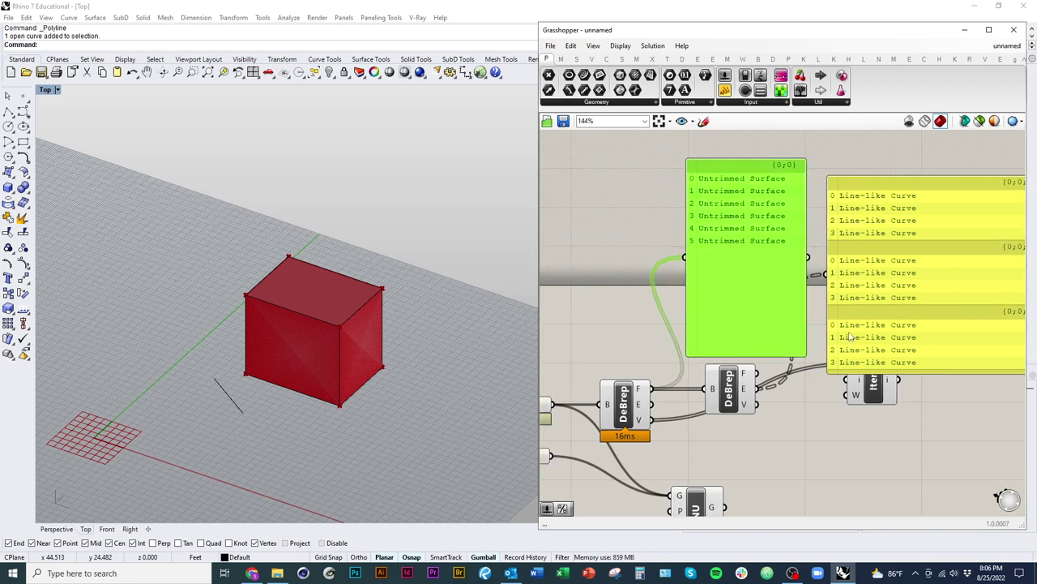
right_click_drag(935, 339, 841, 325)
left_click_drag(950, 335, 807, 319)
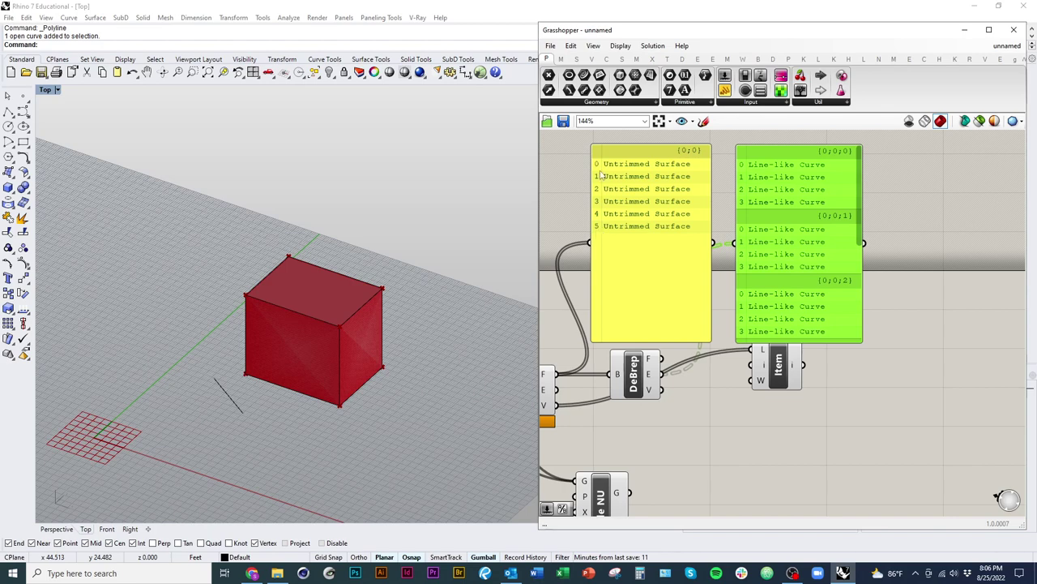
- Add a number slider to the canvas below the second Deconstruct Brep and List Item components
right_click_drag(642, 253, 666, 266)
double_click(753, 454)
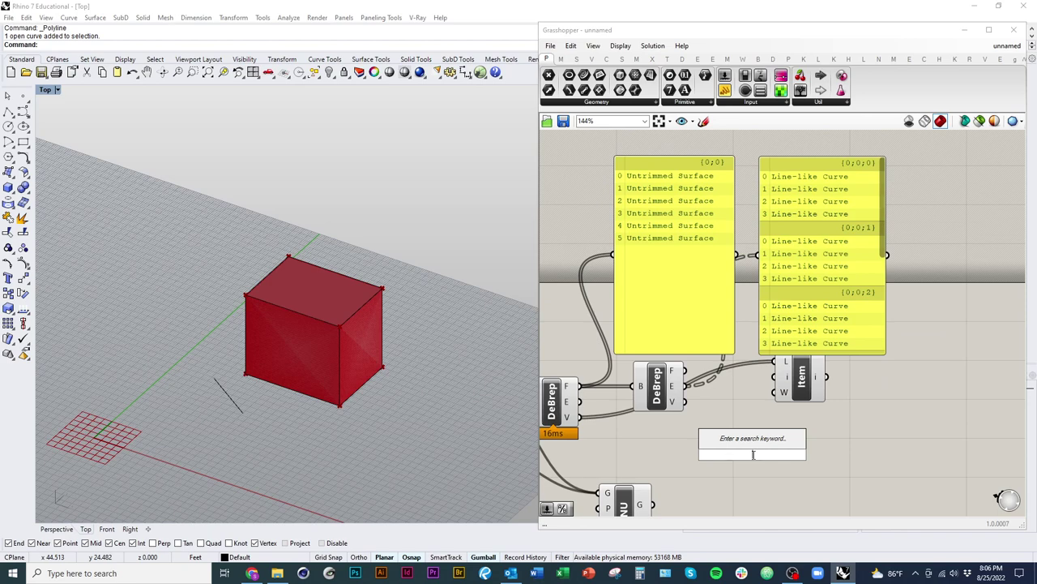
type("slider")
key("Return")
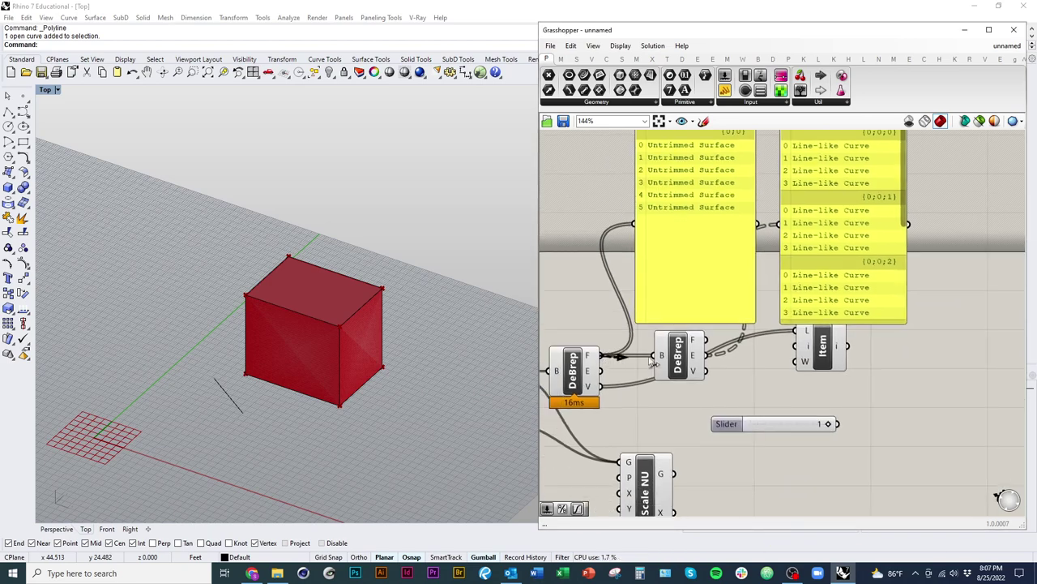
- Feed List Item's L input from the first Deconstruct Brep's F output and its i input from the slider
left_click_drag(651, 362, 797, 331)
left_click_drag(821, 363, 839, 388)
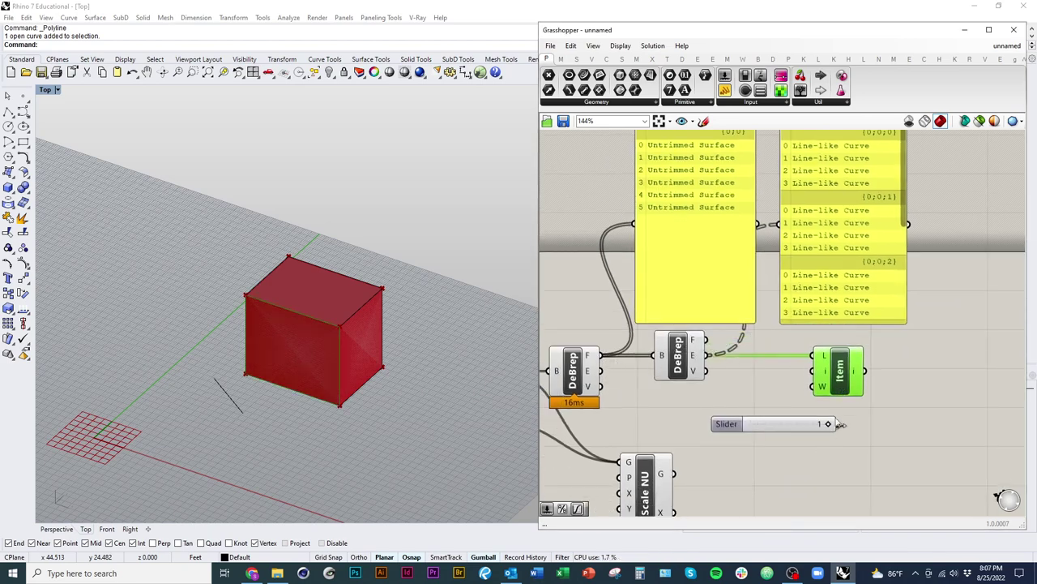
left_click_drag(839, 424, 813, 372)
left_click_drag(794, 429, 762, 429)
- Turn off the preview of every geometry component except List Item
right_click_drag(706, 415, 790, 389)
scroll(789, 389, "down", 2)
left_click_drag(795, 488, 577, 317)
right_click(577, 317)
left_click(629, 338)
- Highlight List Item's selected face in Rhino and set the Index slider to 0
right_click_drag(895, 389, 870, 395)
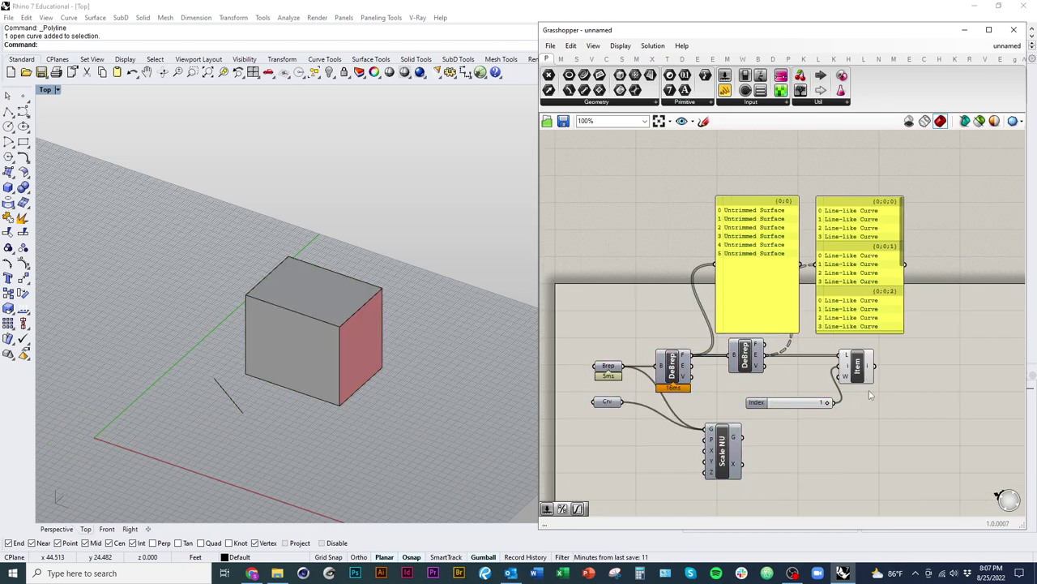
left_click(859, 373)
scroll(838, 420, "up", 5)
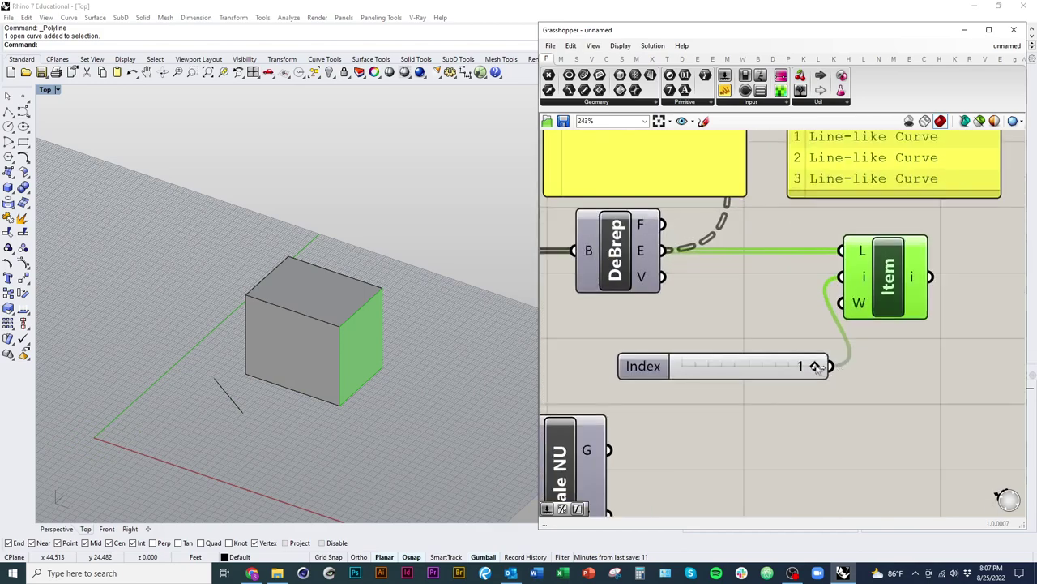
left_click_drag(814, 369, 706, 366)
- Check the Index slider's numeric domain in its settings, and run the slider to its upper end
left_click(648, 366)
double_click(646, 366)
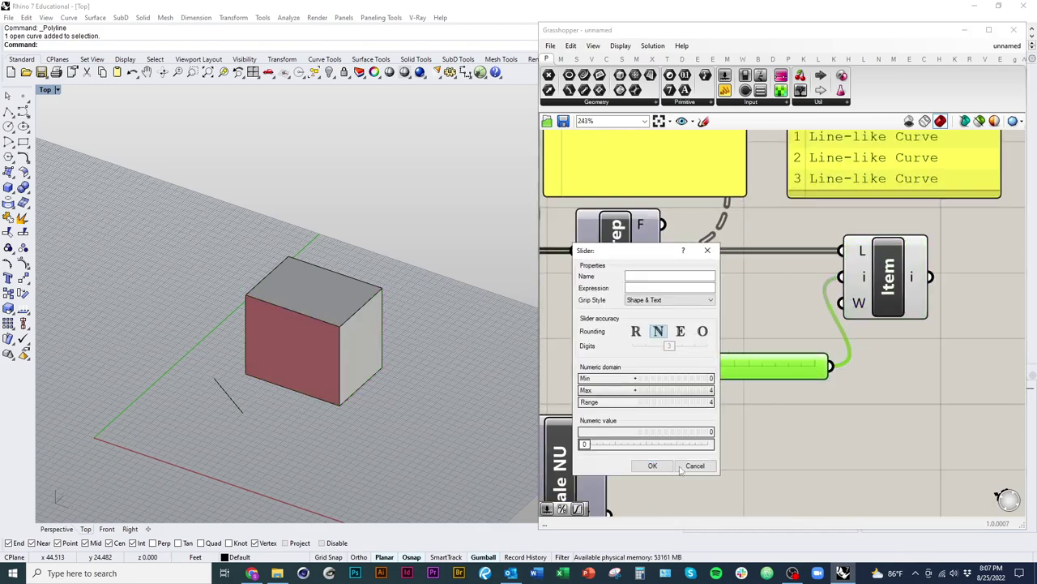
left_click(652, 465)
scroll(706, 405, "down", 3)
left_click_drag(693, 383, 766, 383)
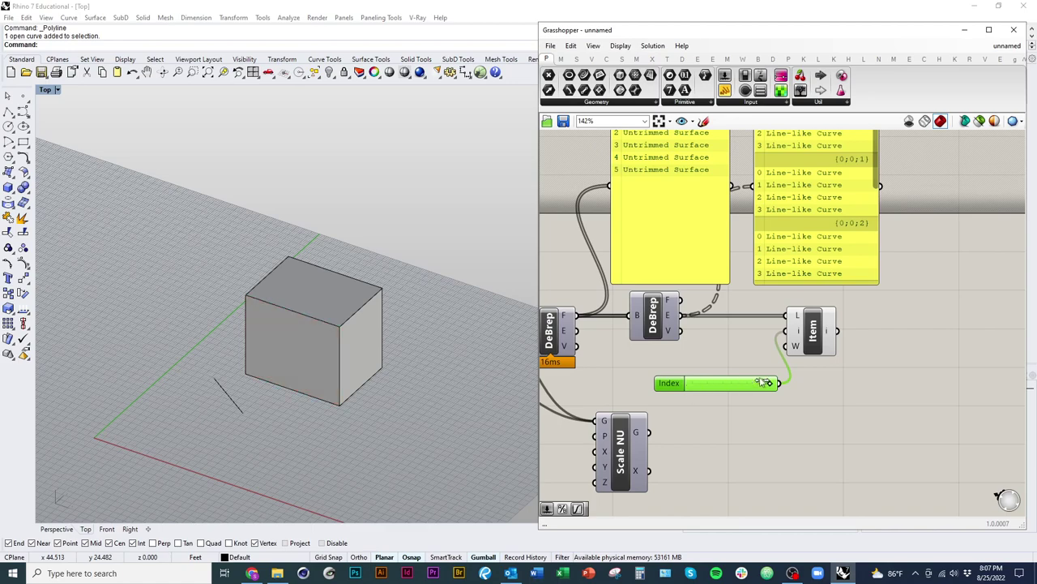
- Select List Item, switch the Rhino viewport to Ghosted display, and set the Index slider to 0
left_click(812, 331)
right_click_drag(459, 366, 454, 389)
key("ctrl+alt+g")
left_click_drag(770, 385, 699, 387)
right_click_drag(733, 359, 754, 415)
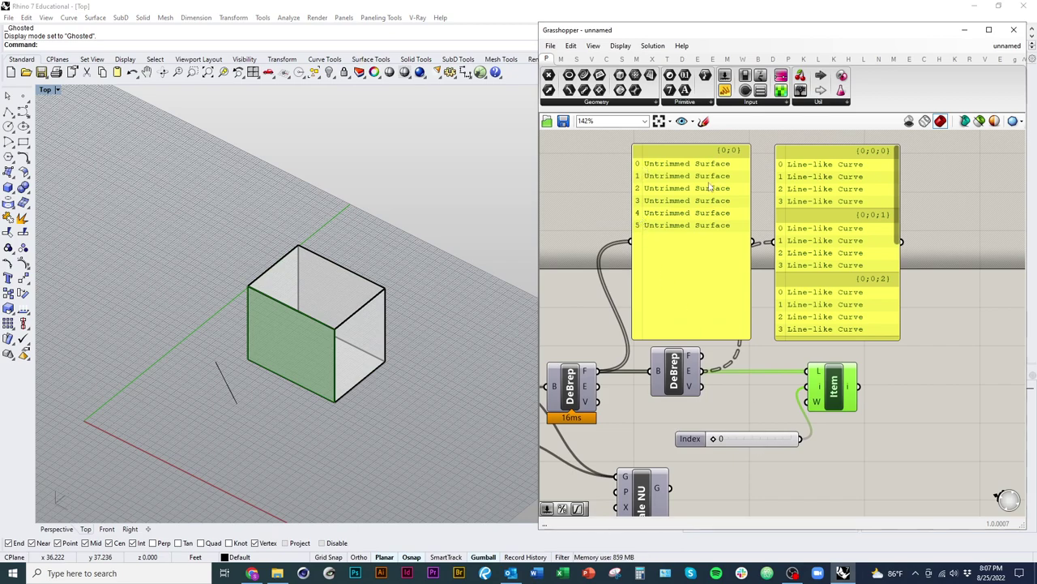
- Move the edge-curve panel to the right, leaving a wider gap beside the surface panel
right_click_drag(766, 351, 736, 358)
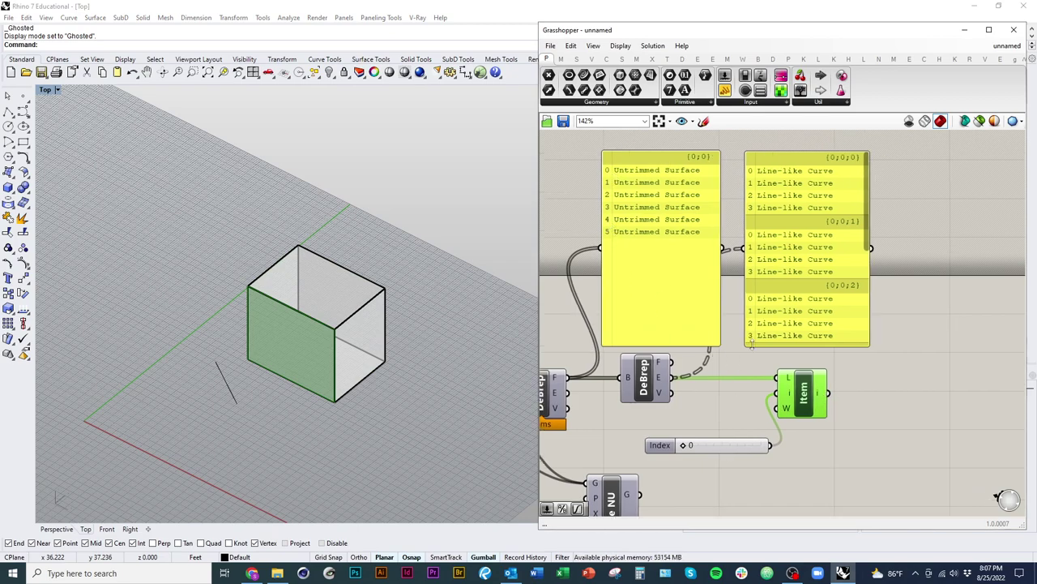
left_click_drag(772, 331, 816, 332)
right_click_drag(816, 332, 792, 360)
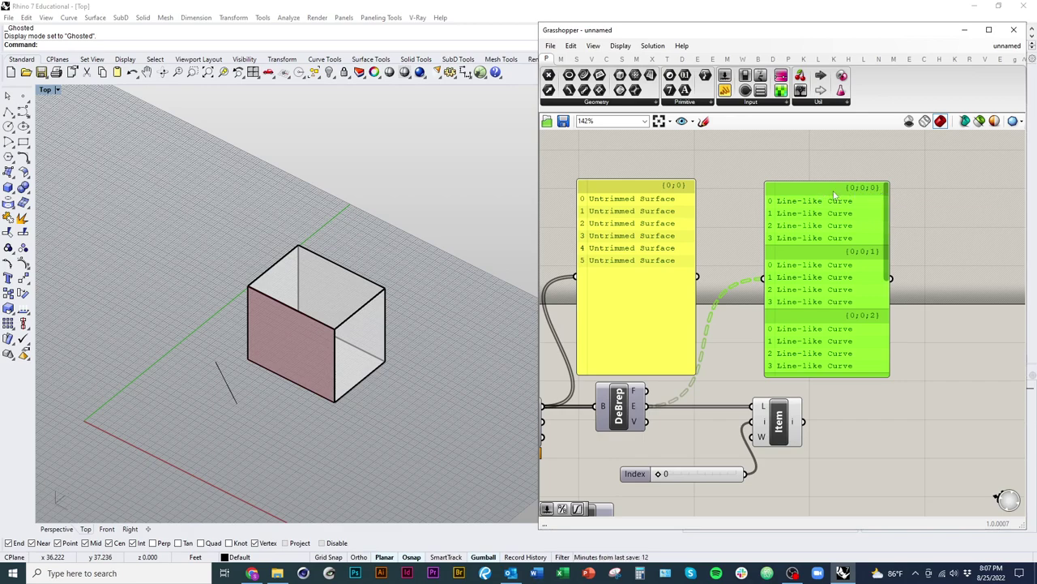
left_click(931, 338)
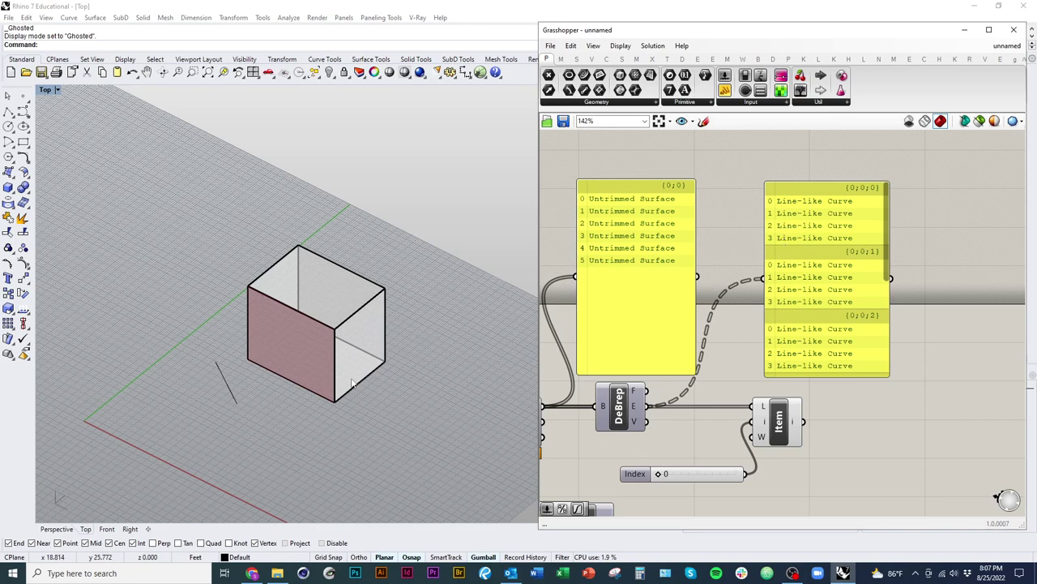
- Feed the second Deconstruct Brep's B input from List Item's output, and place List Item and its slider between the two Deconstruct Breps
right_click_drag(801, 472, 763, 463)
left_click_drag(765, 415, 729, 271)
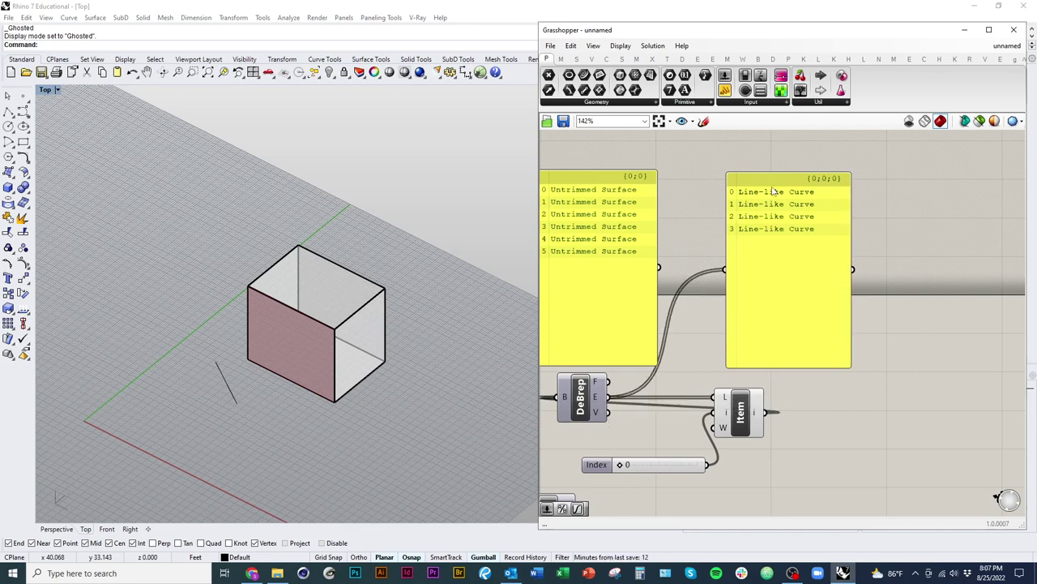
right_click_drag(759, 412, 862, 423)
left_click_drag(851, 423, 819, 431)
left_click_drag(775, 474, 734, 446)
left_click_drag(823, 491, 723, 437)
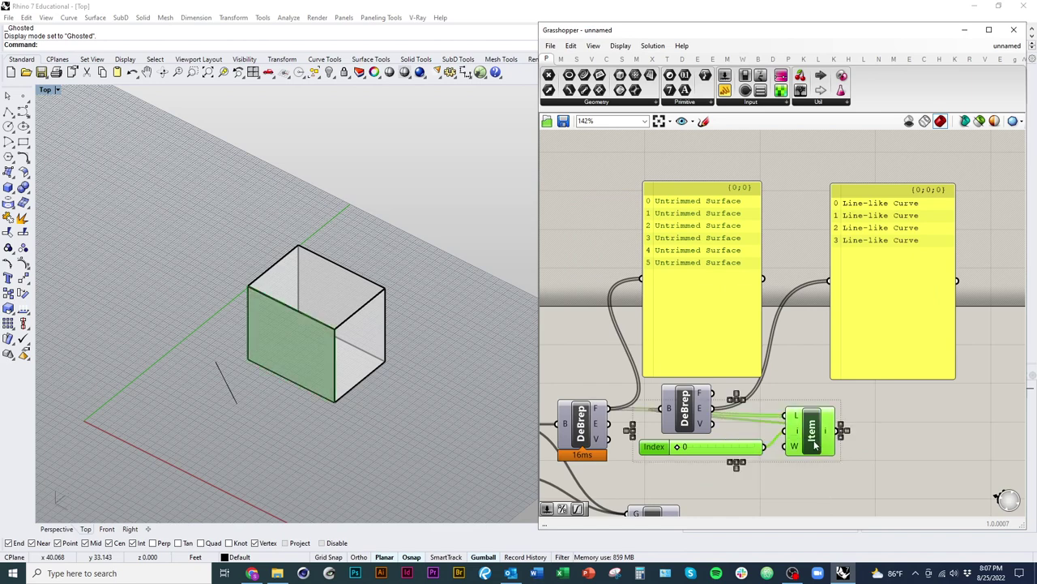
left_click_drag(813, 440, 741, 470)
left_click_drag(694, 412, 816, 420)
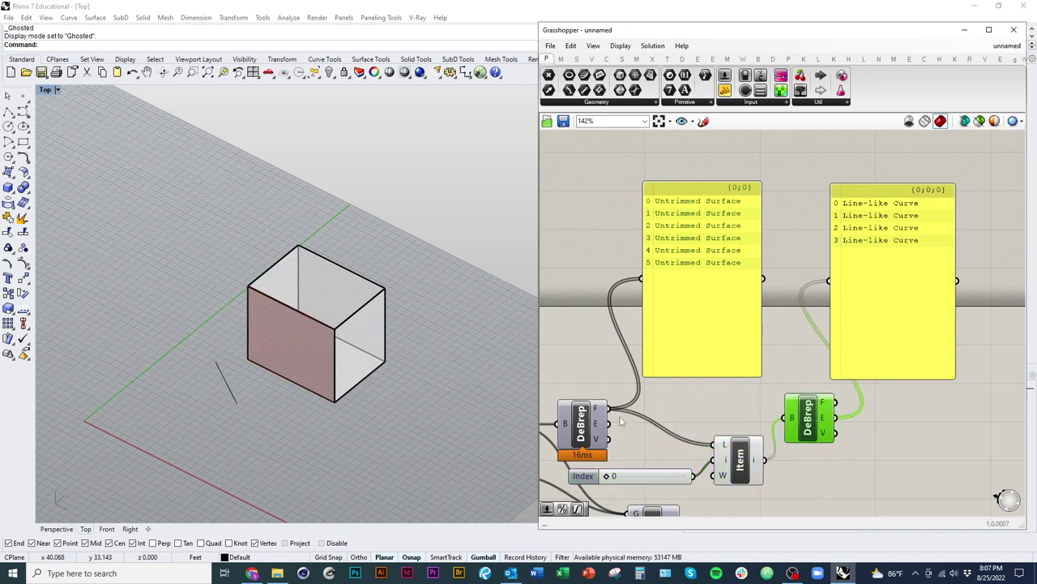
- Replace the second Deconstruct Brep's B input with a wire from the first Deconstruct Brep's F output
left_click_drag(610, 410, 795, 423)
right_click_drag(772, 412, 655, 419)
right_click_drag(734, 412, 768, 381)
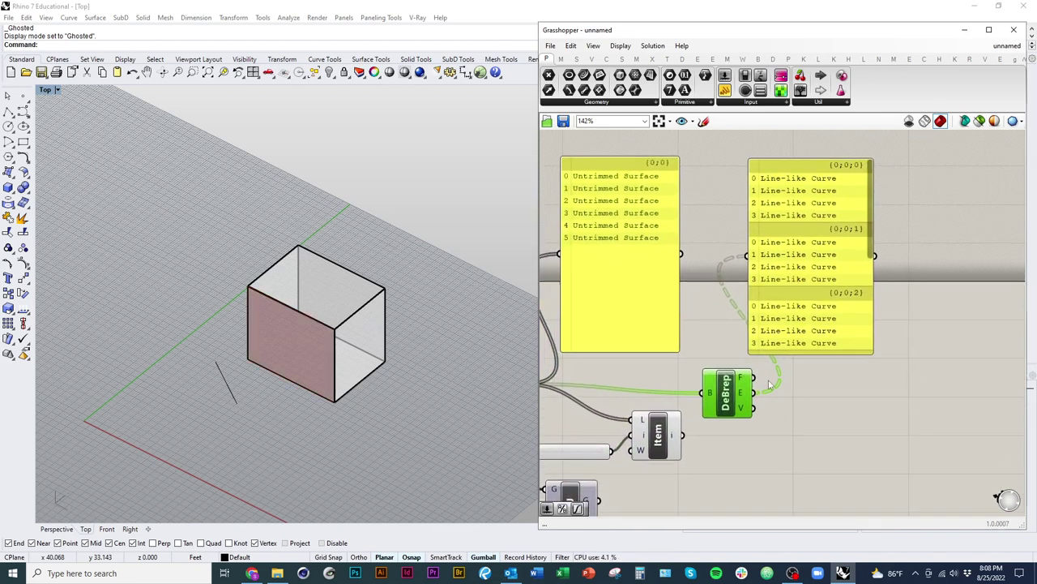
- Place List Item and its slider beside the second Deconstruct Brep, and feed List Item's L input from that component's E output
left_click_drag(658, 434, 830, 432)
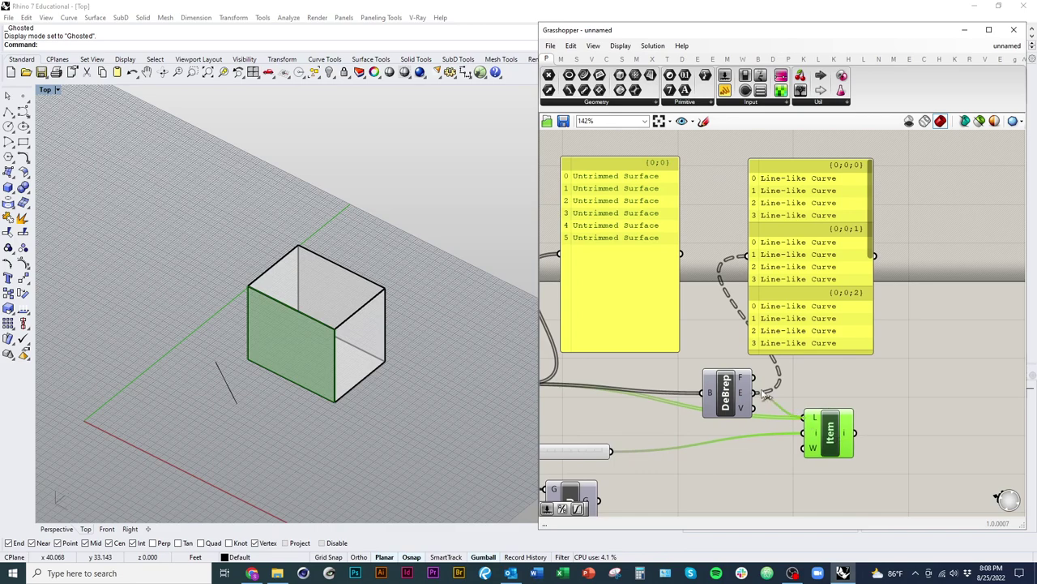
left_click_drag(763, 394, 756, 393)
left_click_drag(605, 451, 746, 443)
right_click_drag(781, 469, 774, 446)
left_click(774, 445)
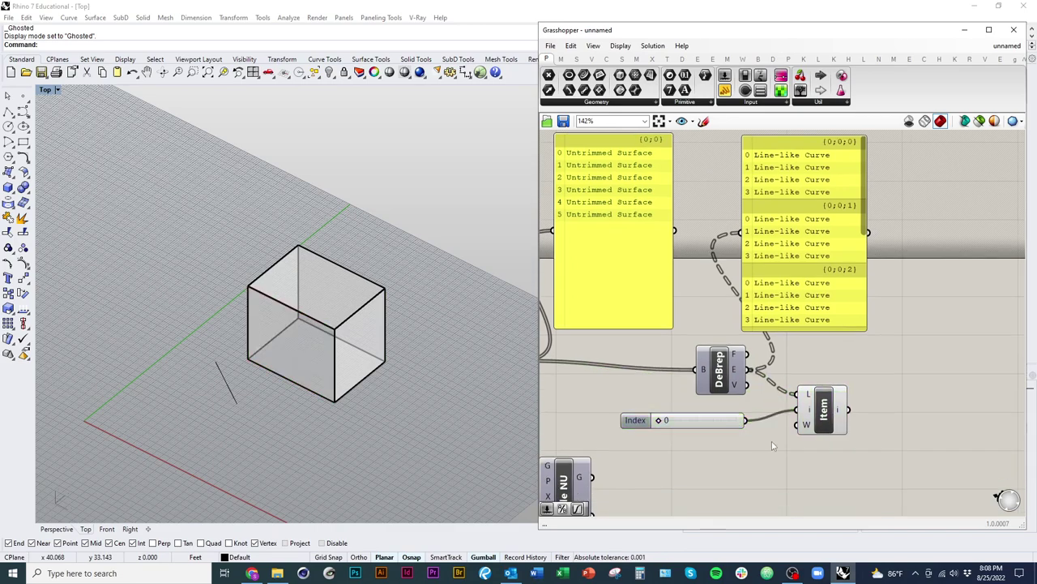
- Highlight the edges picked by List Item in Rhino, compare them with the panel's branches, and try a higher index
right_click_drag(830, 161, 853, 226)
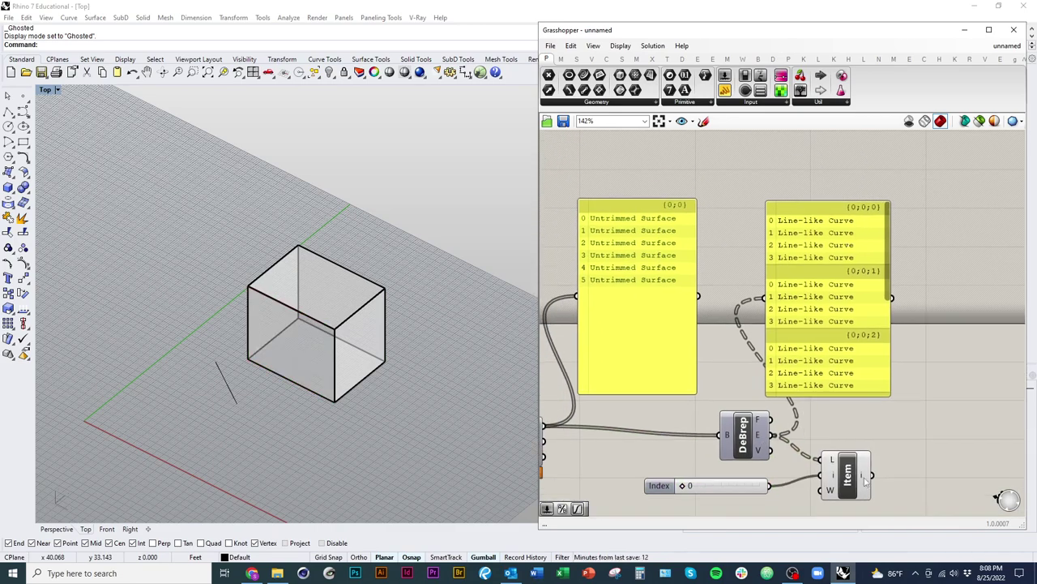
left_click(855, 495)
right_click_drag(832, 384, 842, 383)
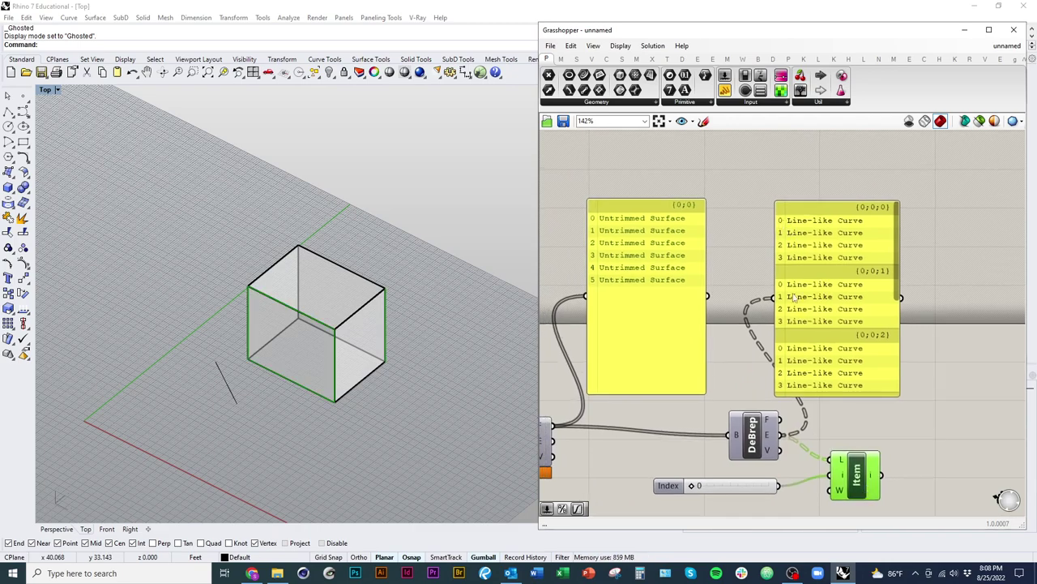
mouse_move(896, 290)
left_mouse_down()
mouse_move(896, 375)
mouse_move(894, 283)
left_mouse_up()
right_click_drag(847, 387, 833, 278)
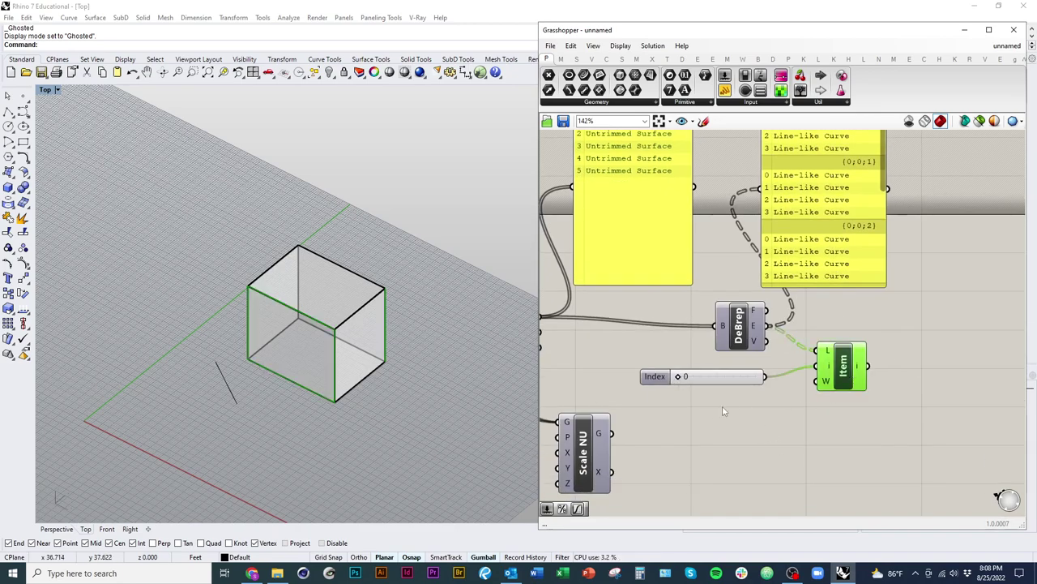
mouse_move(681, 380)
left_mouse_down()
mouse_move(766, 379)
mouse_move(679, 378)
mouse_move(699, 378)
left_mouse_up()
left_click(732, 440)
- Delete both panels, the second Deconstruct Brep, List Item and the Index slider
right_click_drag(828, 424, 807, 445)
left_click_drag(861, 429, 636, 217)
key("Delete")
scroll(688, 360, "down", 3)
scroll(688, 360, "down", 1)
right_click_drag(725, 402, 759, 375)
scroll(804, 339, "down", 1)
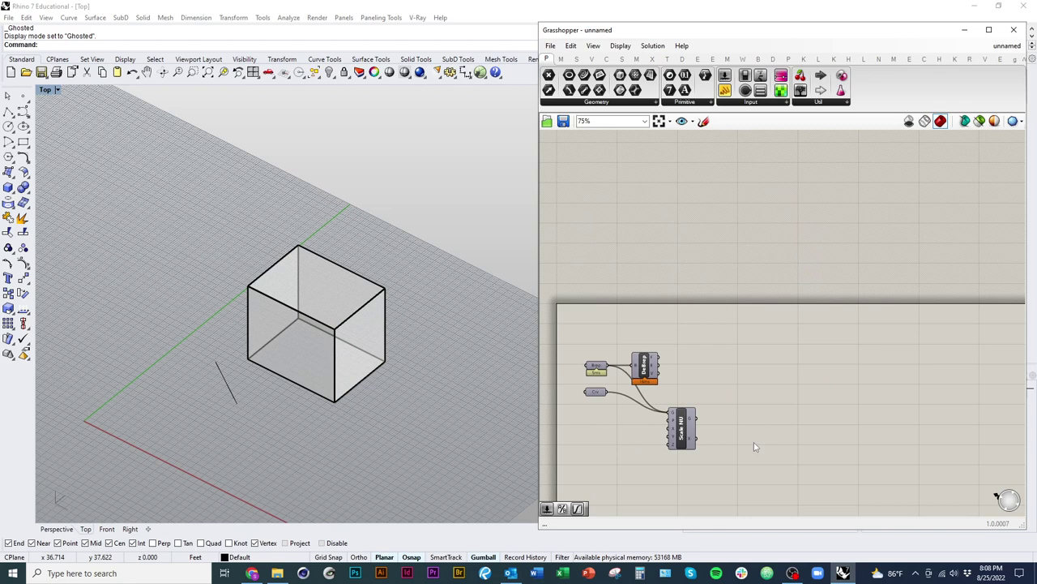
- Turn on the Deconstruct Brep component's preview and highlight its geometry in Rhino
left_click(1019, 121)
left_click(1020, 124)
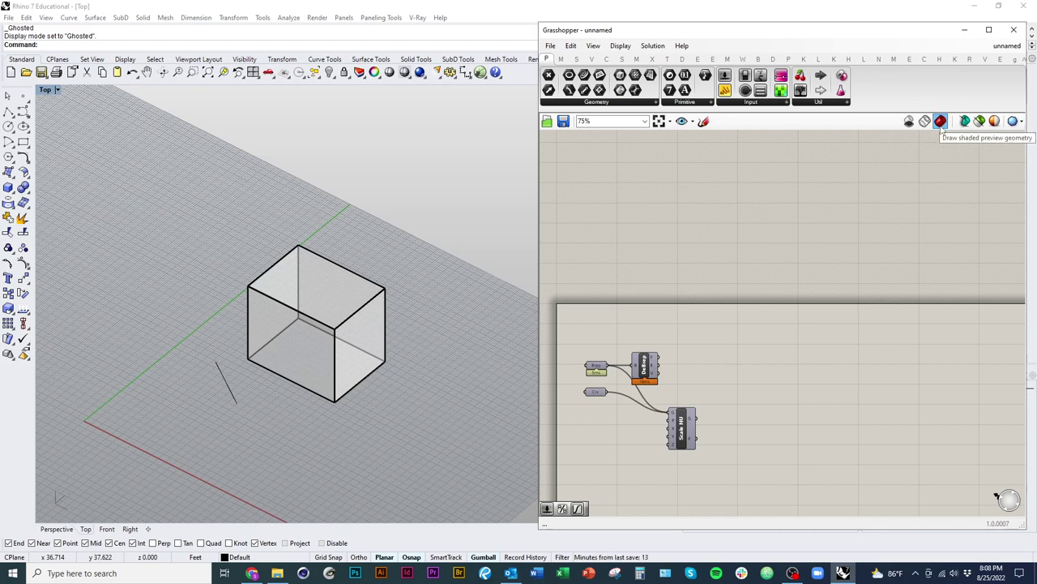
left_click(644, 372)
left_click(392, 403)
left_click(768, 370)
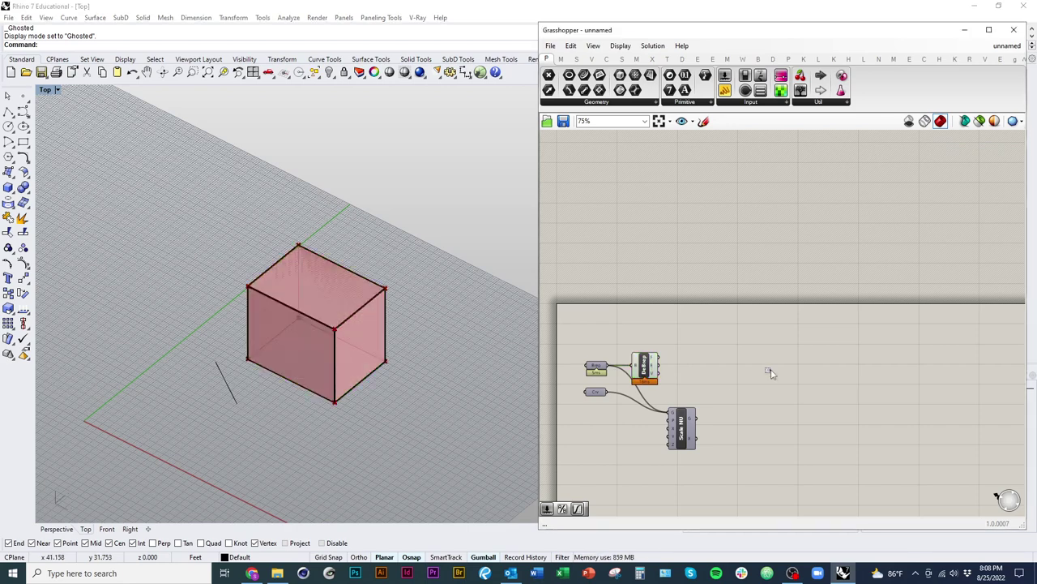
left_click(645, 369)
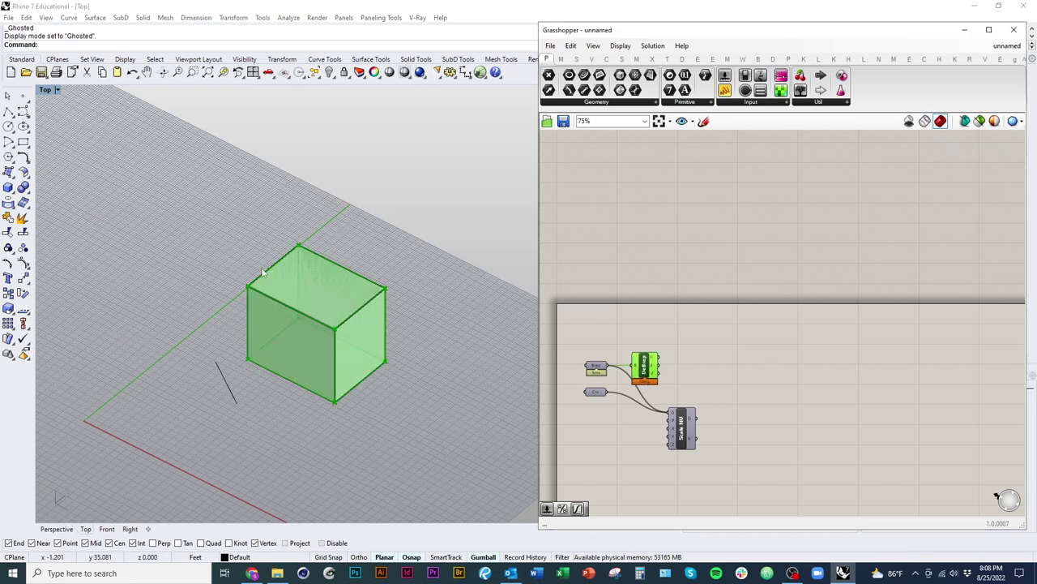
scroll(551, 417, "up", 3)
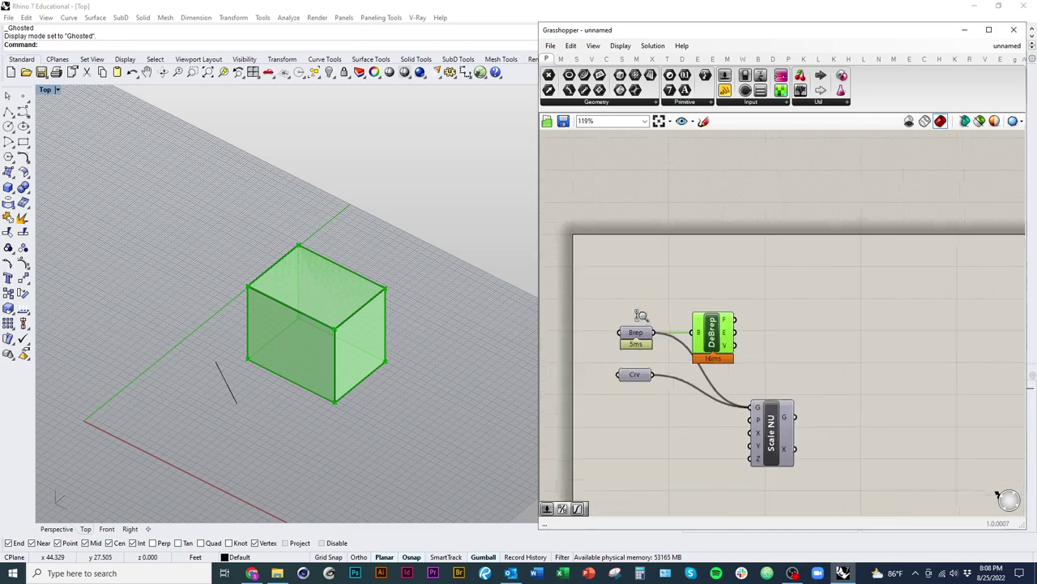
- Turn off the preview of all four components on the canvas
left_click_drag(800, 485, 605, 270)
right_click(619, 255)
left_click(643, 275)
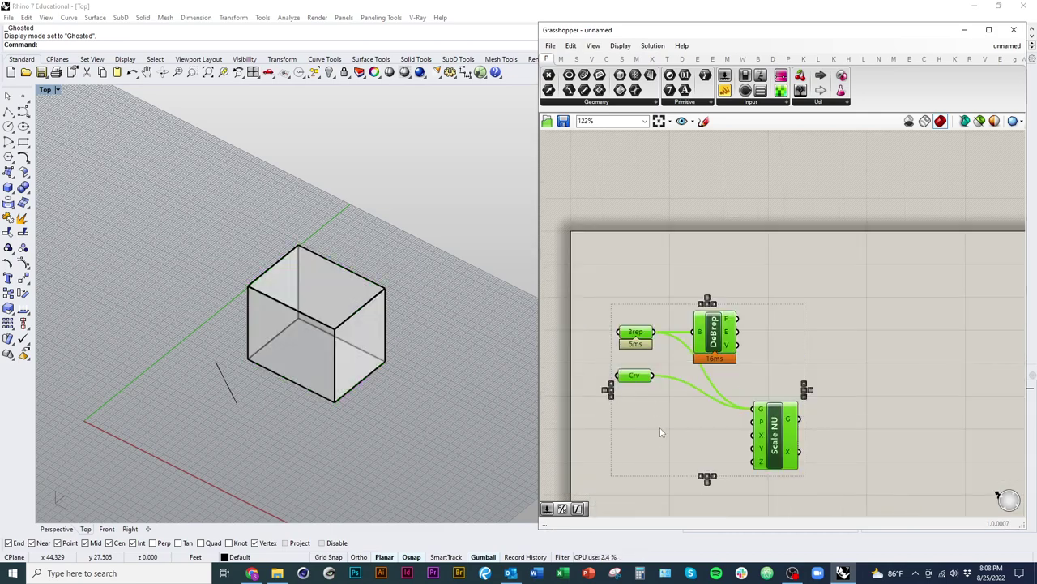
left_click(653, 408)
- Reselect all four components and switch their preview off and back on
left_click_drag(817, 488, 611, 308)
right_click(653, 270)
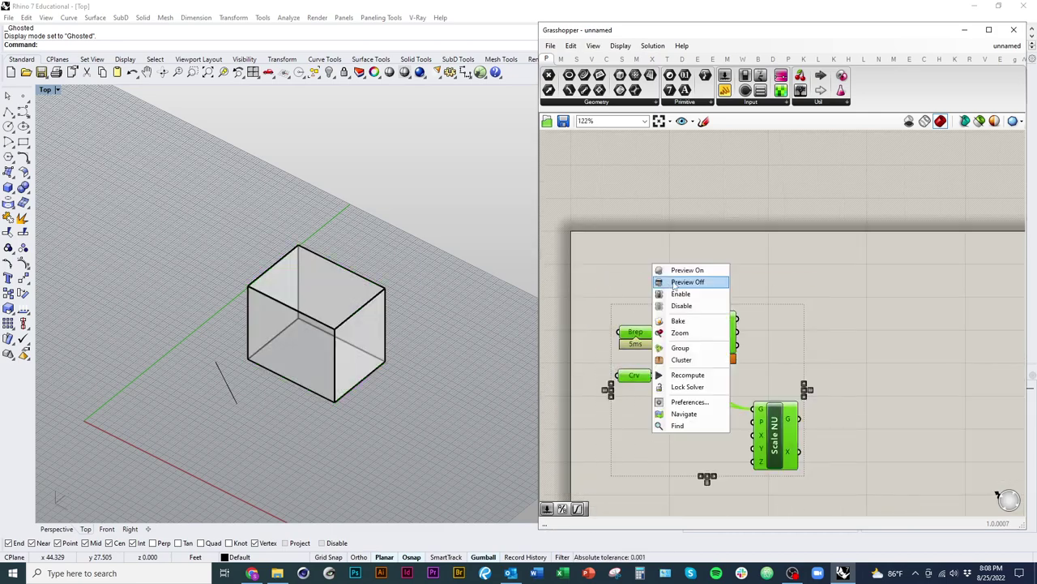
left_click(661, 285)
right_click(706, 252)
left_click(720, 265)
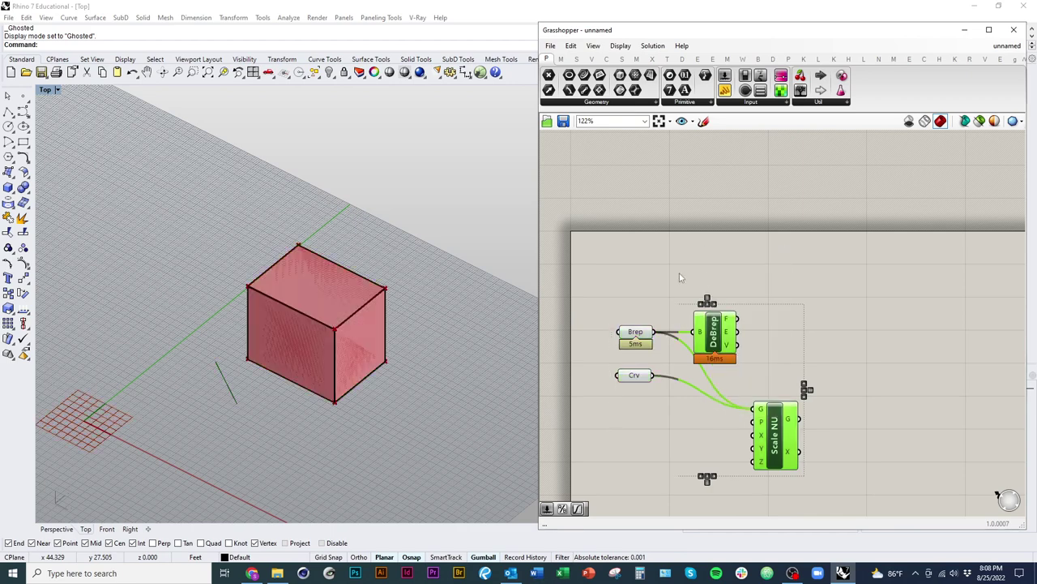
left_click(678, 274)
right_click_drag(678, 274, 690, 231)
- Highlight the Brep, Deconstruct Brep and Curve components one by one, and move Scale NU closer beneath Deconstruct Brep
left_click(651, 295)
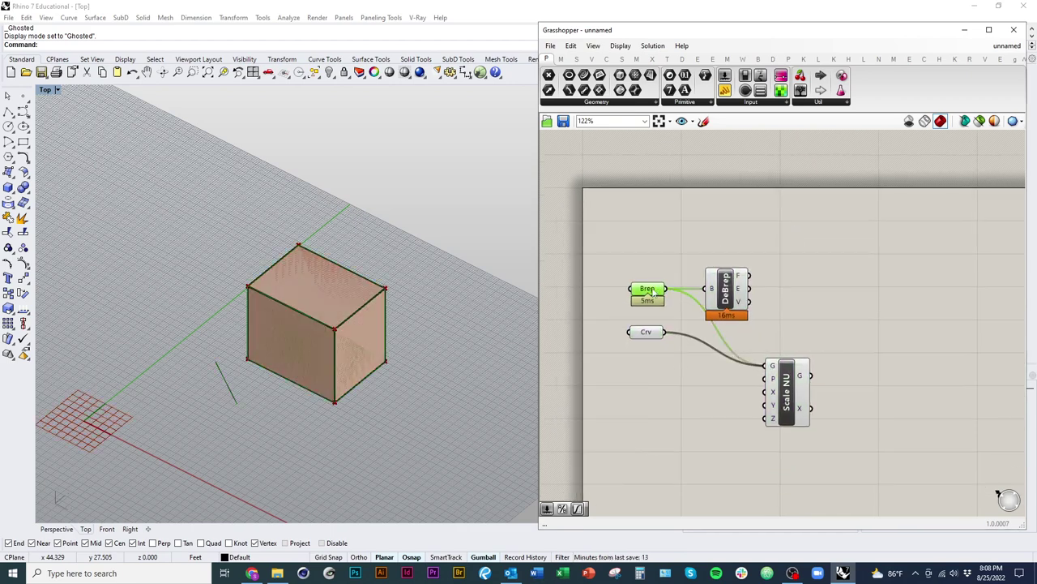
left_click(726, 296)
left_click(653, 334)
left_click_drag(784, 394, 752, 372)
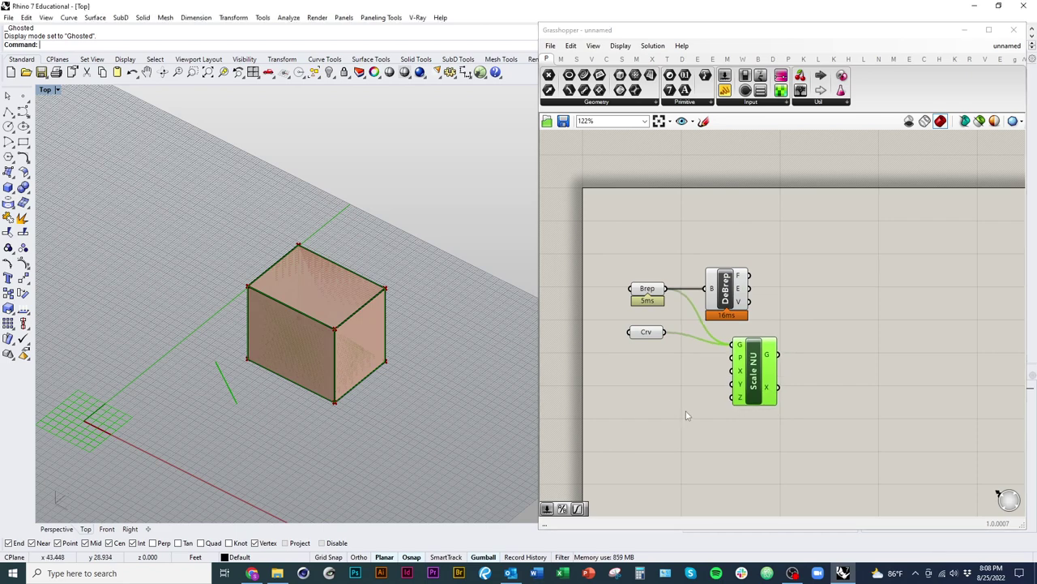
left_click(751, 429)
left_click(754, 376)
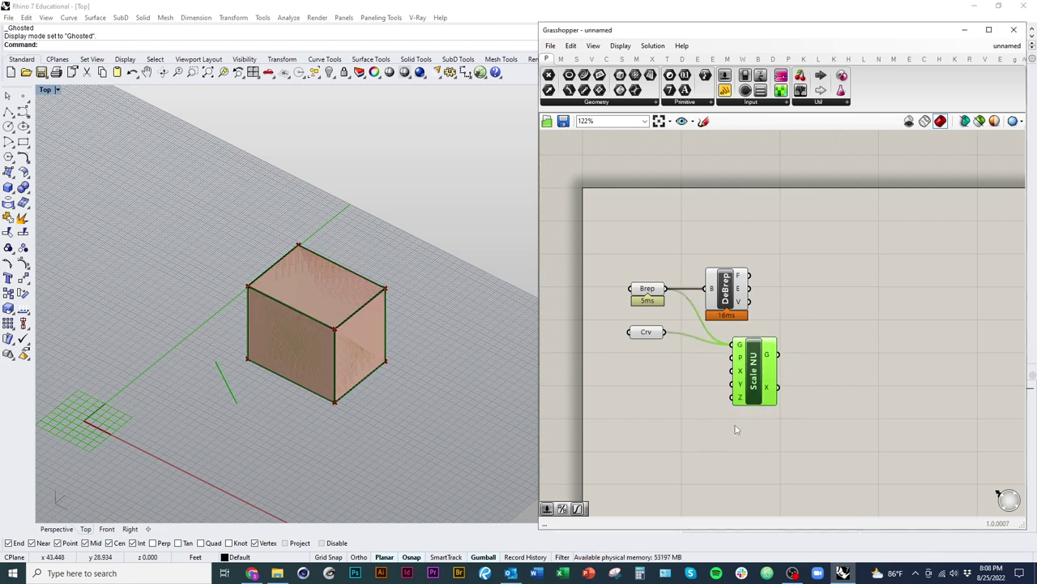
- Switch the Rhino viewport to Wireframe display and hide the original box
left_click(650, 291)
right_click_drag(435, 378, 413, 367)
key("ctrl+alt+w")
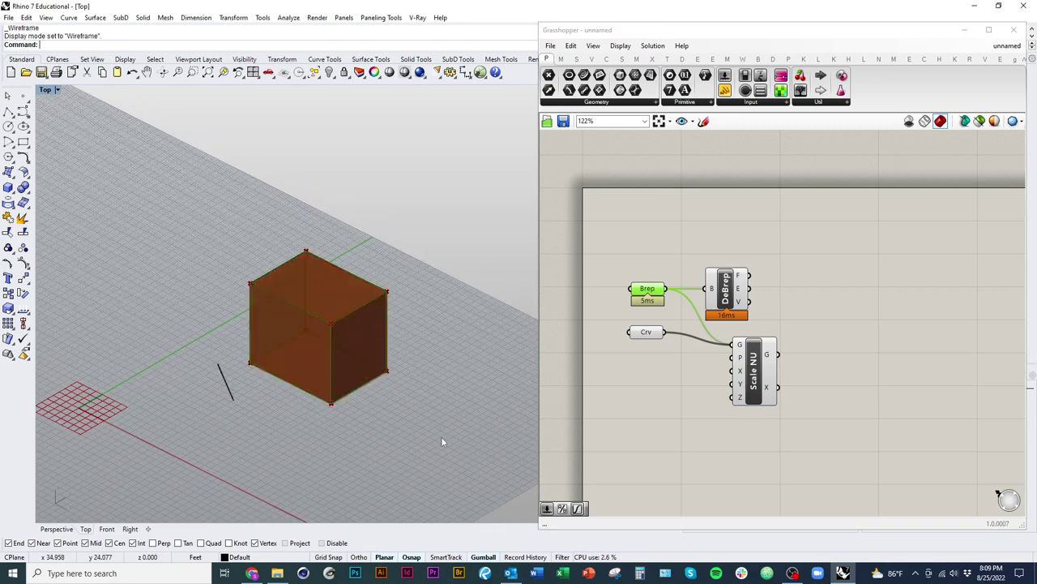
left_click_drag(428, 439, 282, 261)
key("ctrl+h")
right_click_drag(382, 392, 418, 402)
- Move the Brep component closer to Curve and Scale NU closer to Deconstruct Brep, highlighting each component's geometry
left_click_drag(647, 292, 633, 302)
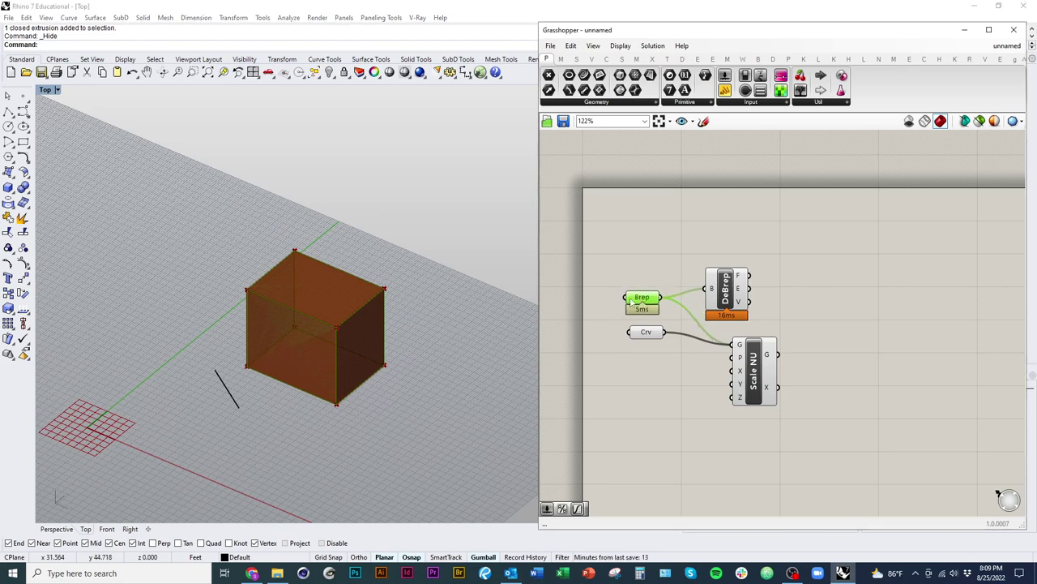
left_click(733, 302)
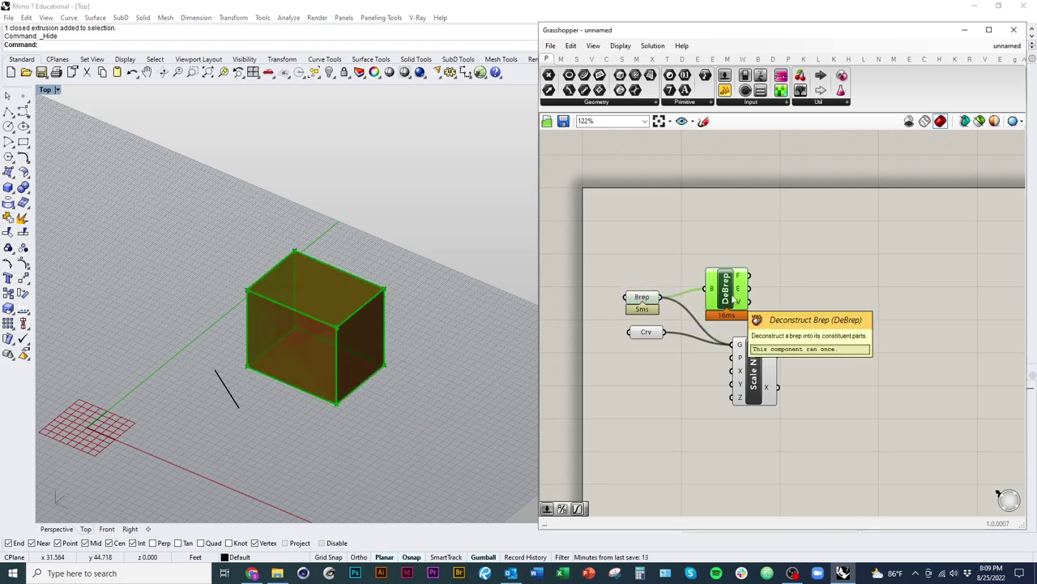
left_click(754, 389)
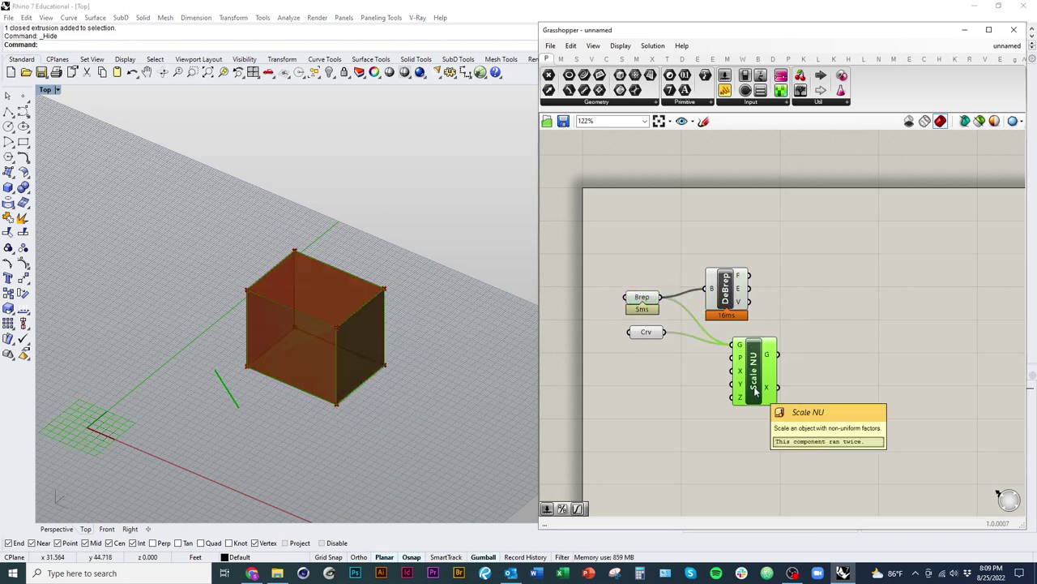
left_click_drag(751, 391, 748, 381)
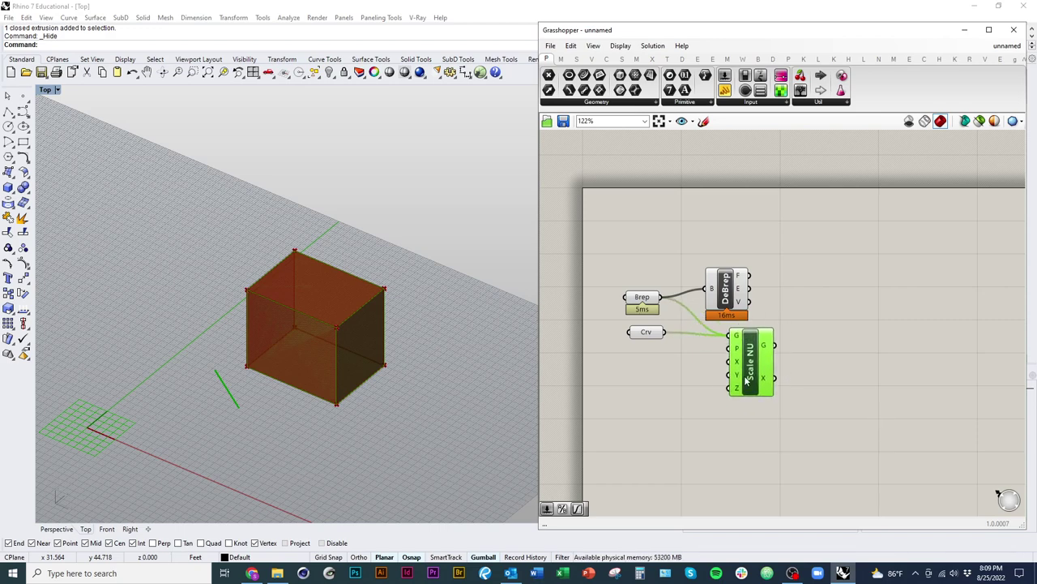
left_click(683, 404)
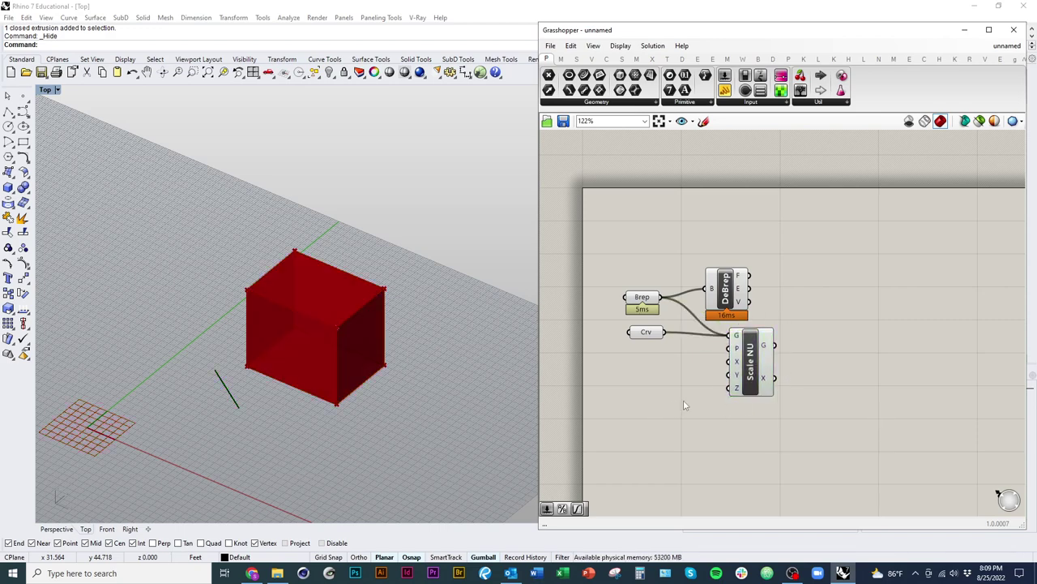
- Select and deselect Scale NU twice to examine its preview geometry in the Rhino viewport
left_click(760, 389)
left_click(750, 454)
left_click(761, 394)
left_click(731, 459)
- Turn off the previews of the Deconstruct Brep and Scale NU components one after the other
left_click(717, 310)
right_click_drag(719, 382, 712, 394)
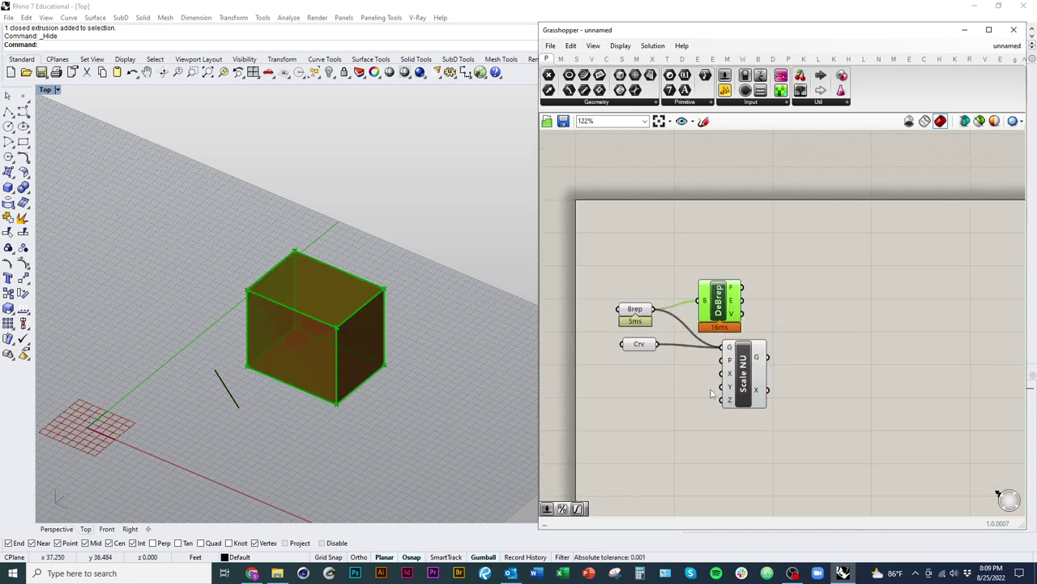
right_click(726, 312)
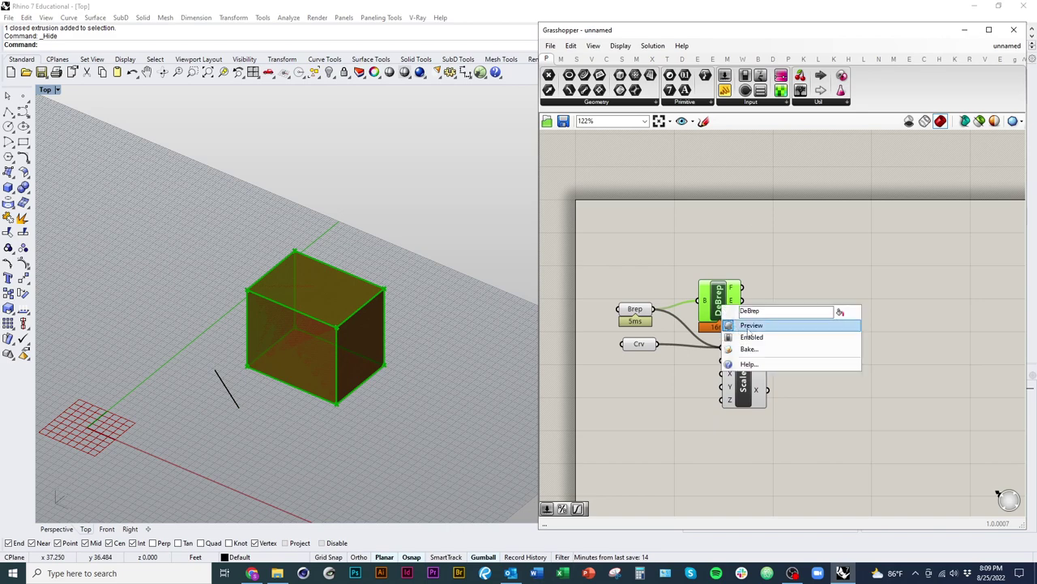
left_click(747, 327)
left_click(647, 407)
left_click(740, 381)
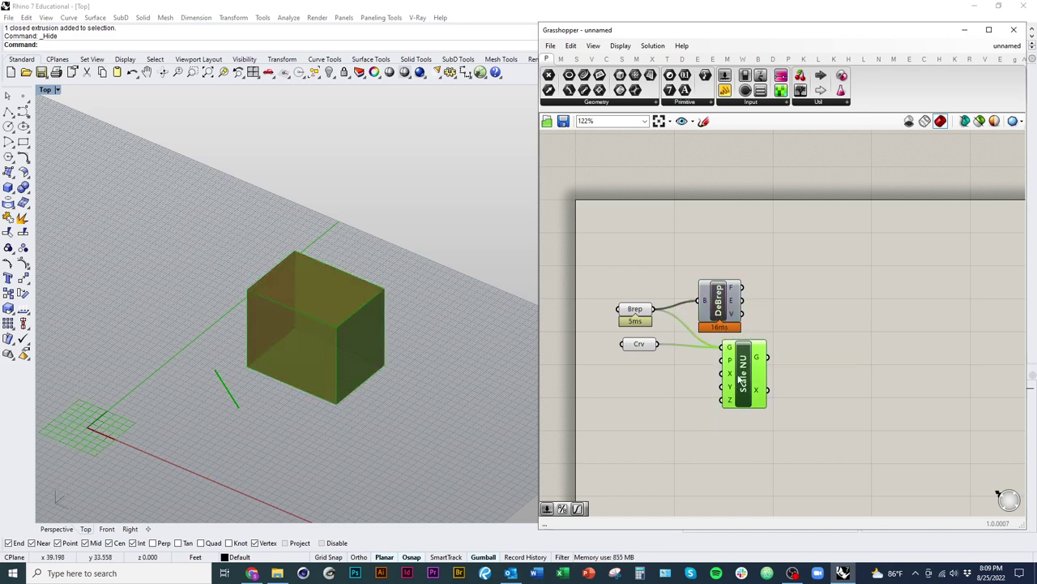
right_click(740, 381)
left_click(762, 396)
left_click(661, 434)
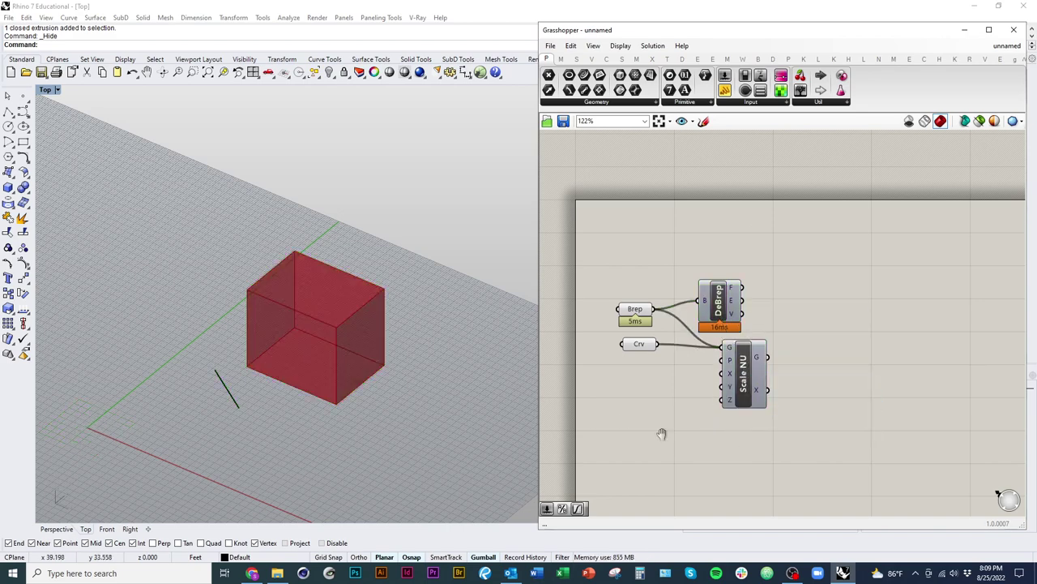
- Select the Brep and Deconstruct Brep components together and turn their preview off
right_click_drag(661, 434, 623, 414)
left_click_drag(726, 224, 569, 312)
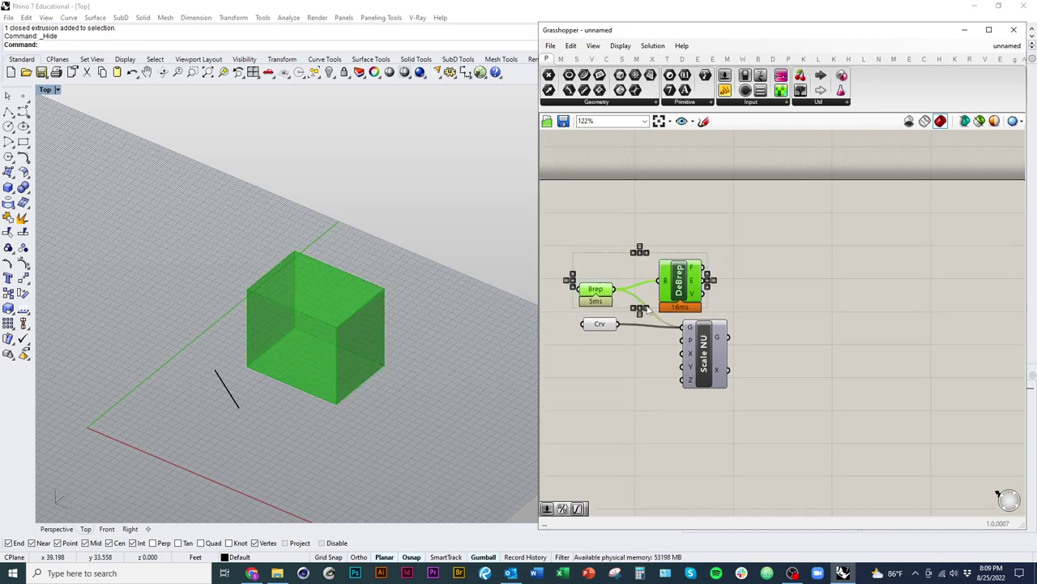
right_click(856, 203)
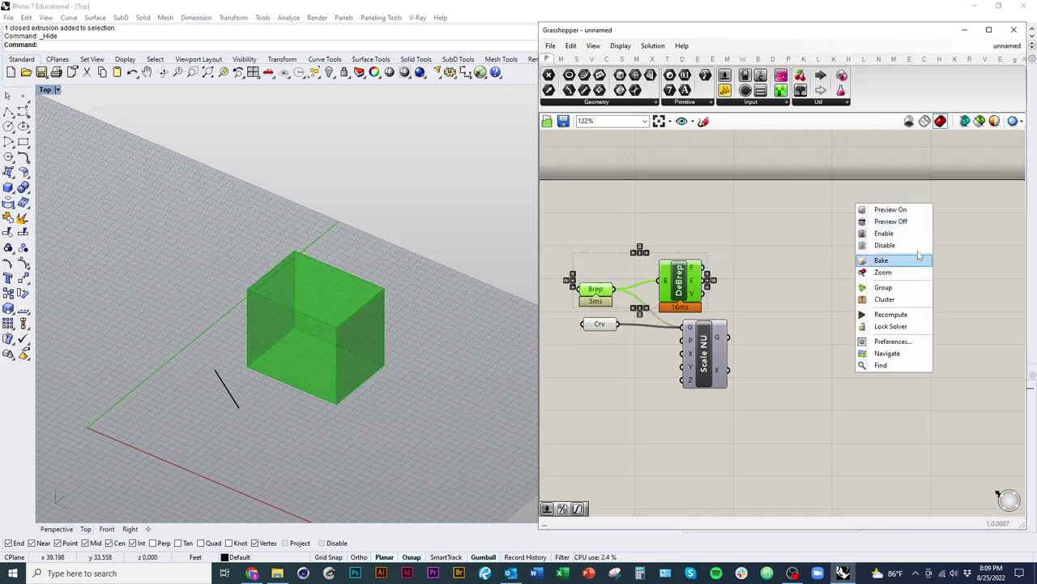
left_click(854, 328)
right_click_drag(724, 350, 774, 353)
- Turn the preview of the Deconstruct Brep component back on
left_click(737, 297)
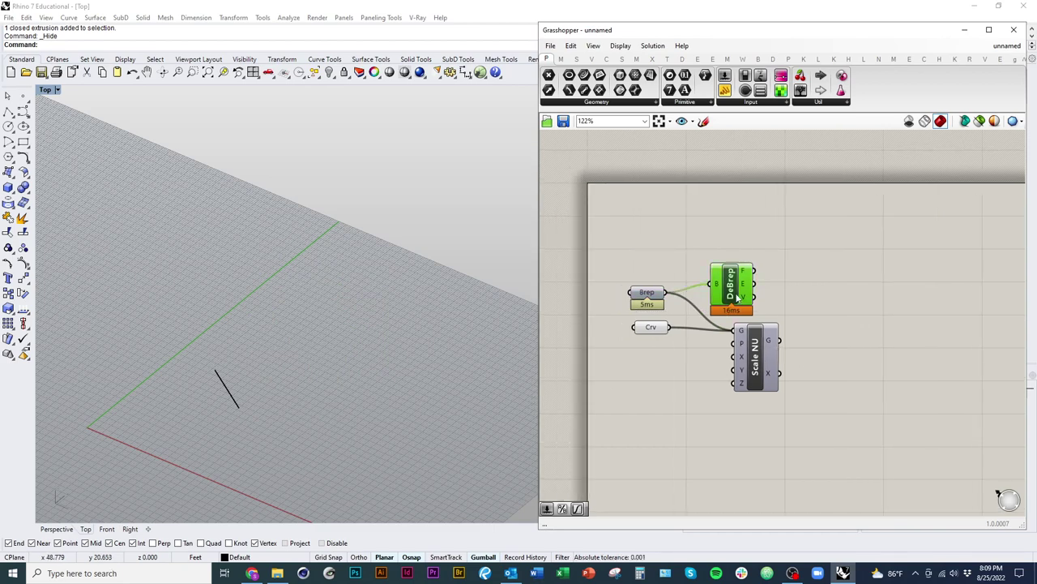
key("ctrl+q")
left_click(869, 390)
right_click_drag(752, 374, 735, 373)
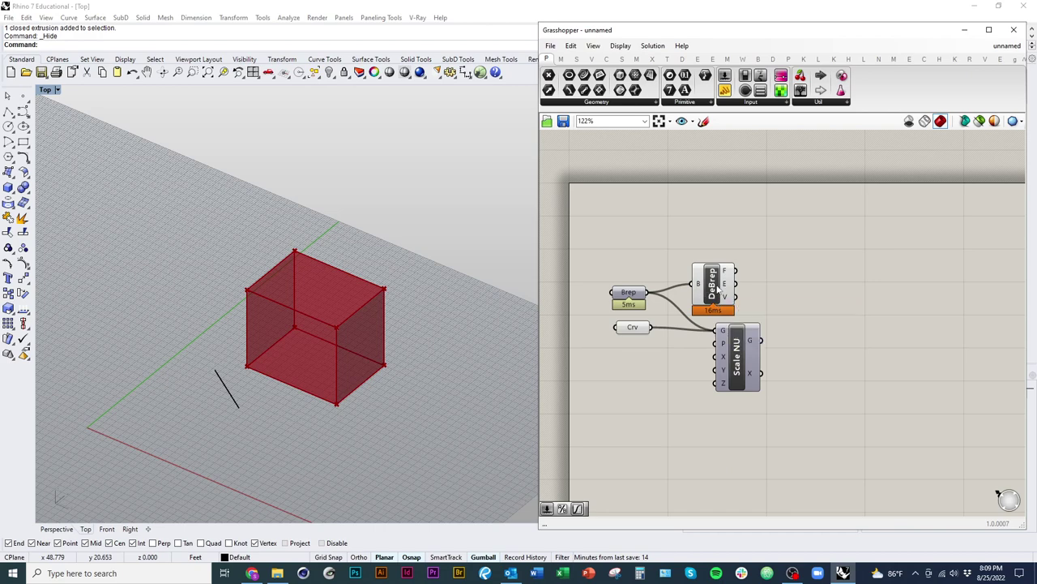
- Highlight the Deconstruct Brep geometry, then disable the Deconstruct Brep component
left_click(718, 288)
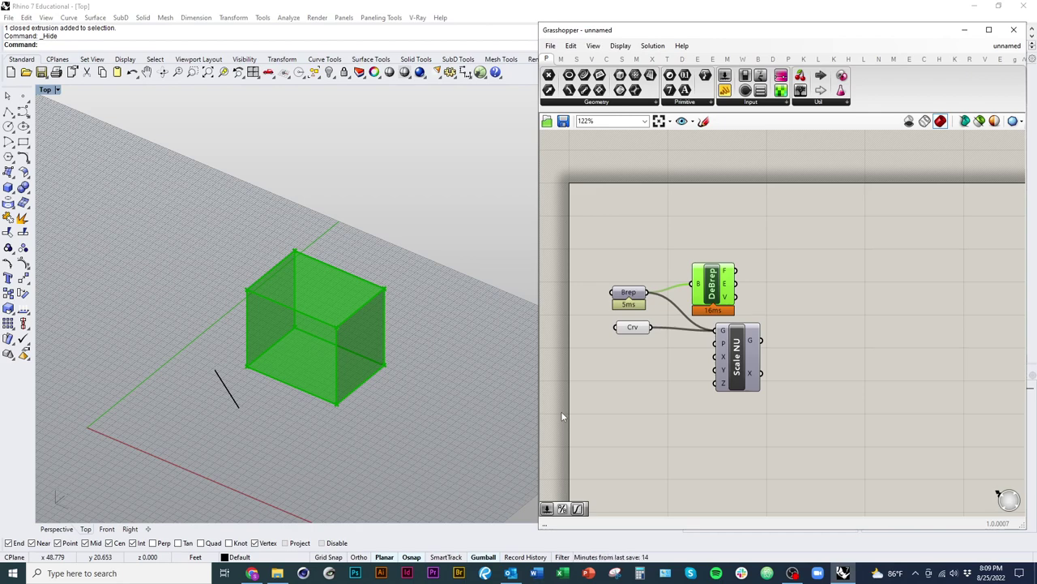
left_click(619, 393)
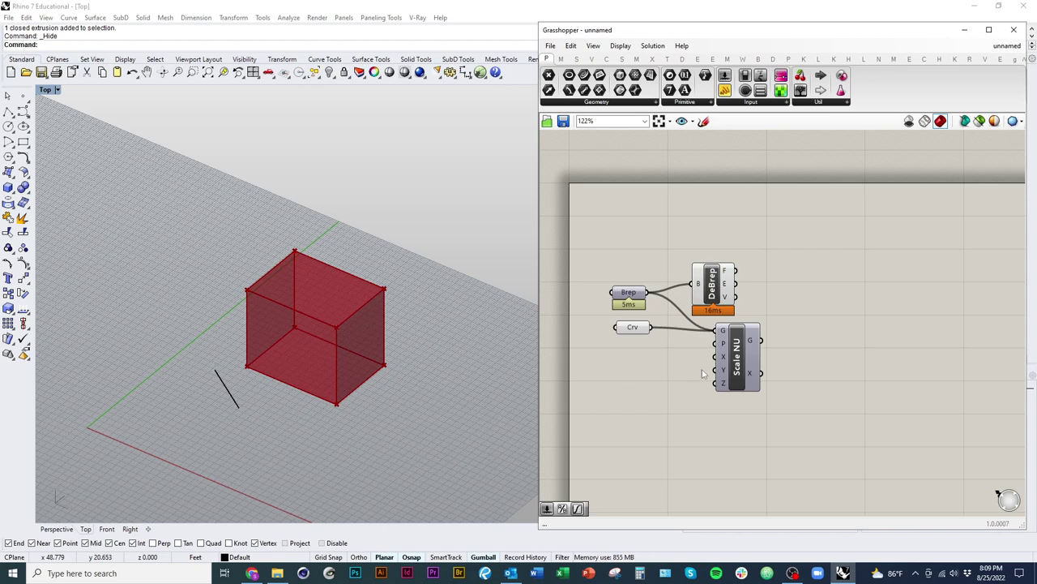
left_click(724, 290)
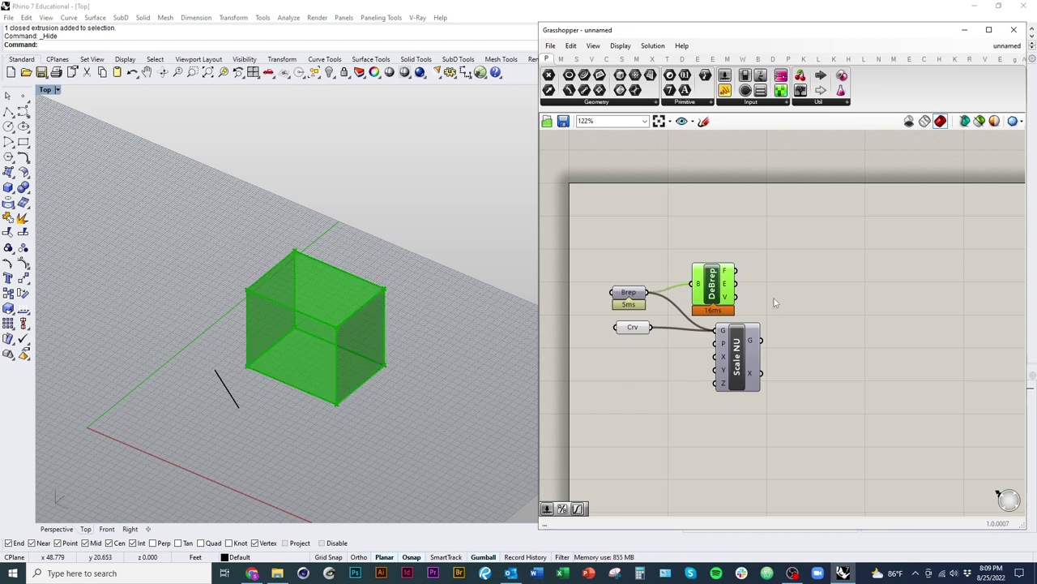
right_click(718, 295)
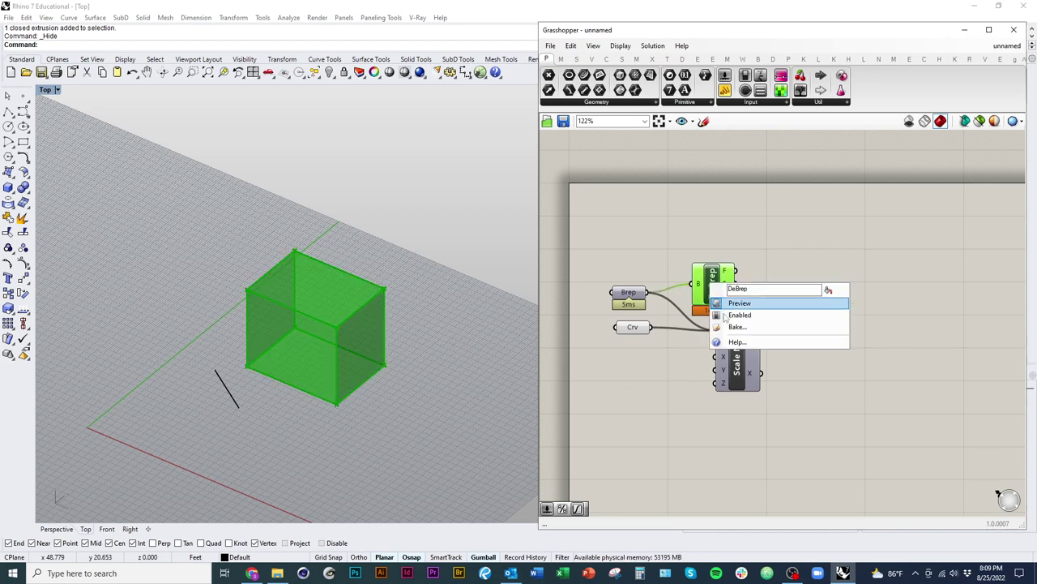
left_click(747, 315)
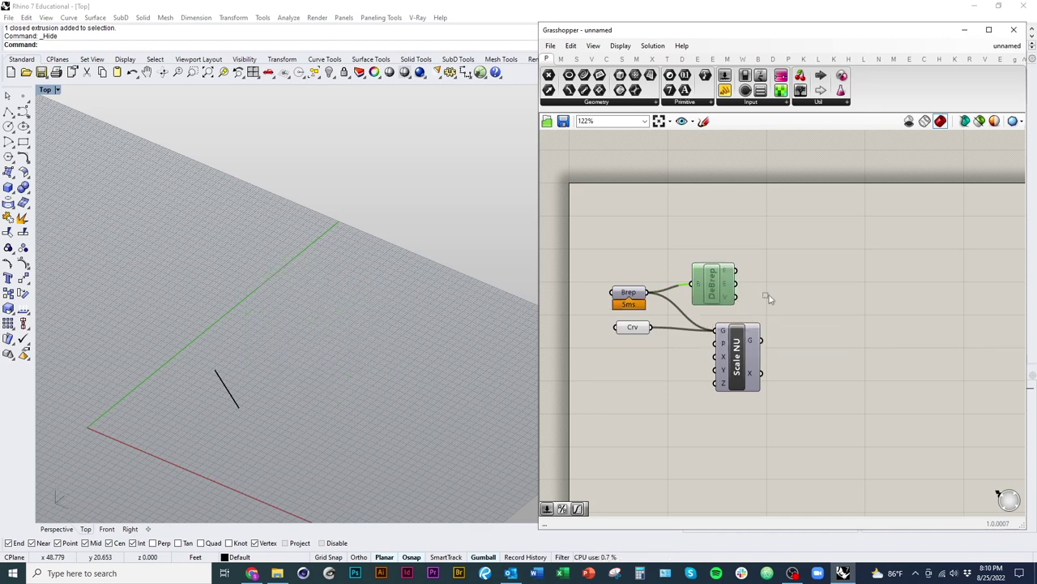
left_click(721, 322)
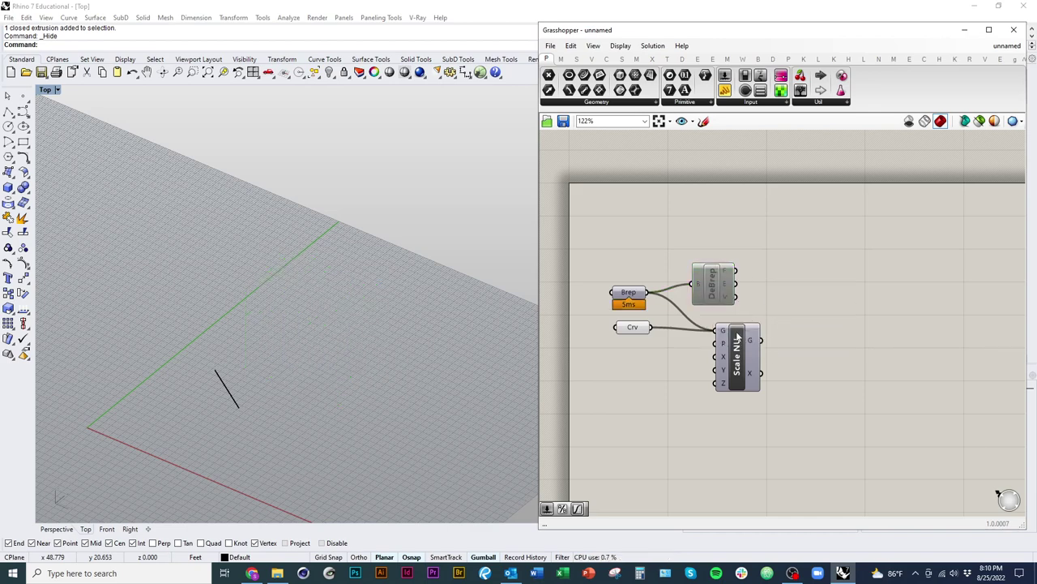
- Select the Curve component and the disabled Deconstruct Brep to compare what each displays in Rhino
right_click_drag(738, 337, 750, 318)
right_click_drag(790, 411, 800, 433)
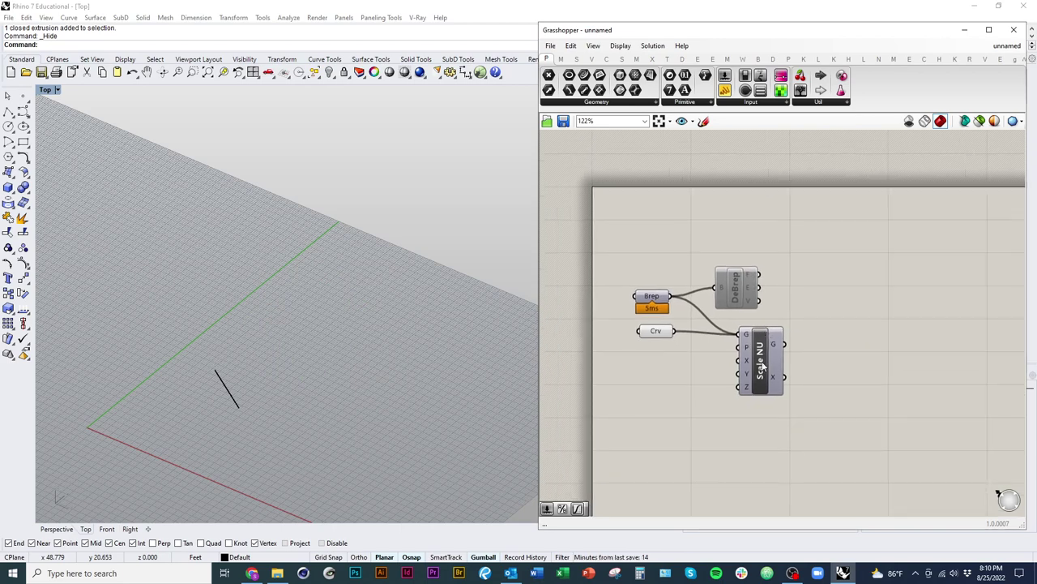
left_click(655, 333)
left_click(650, 361)
left_click(665, 331)
left_click(730, 297)
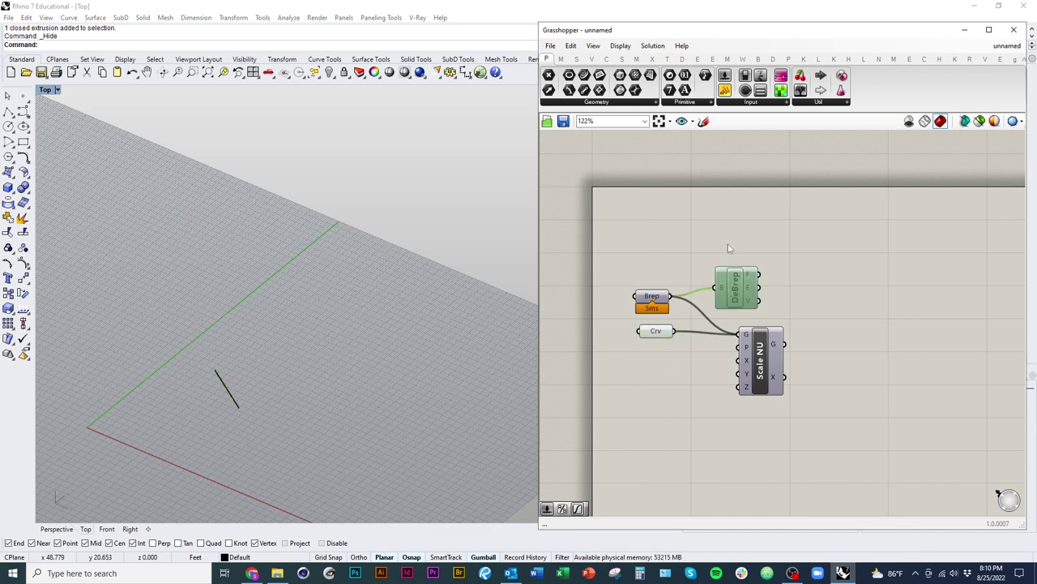
left_click(728, 251)
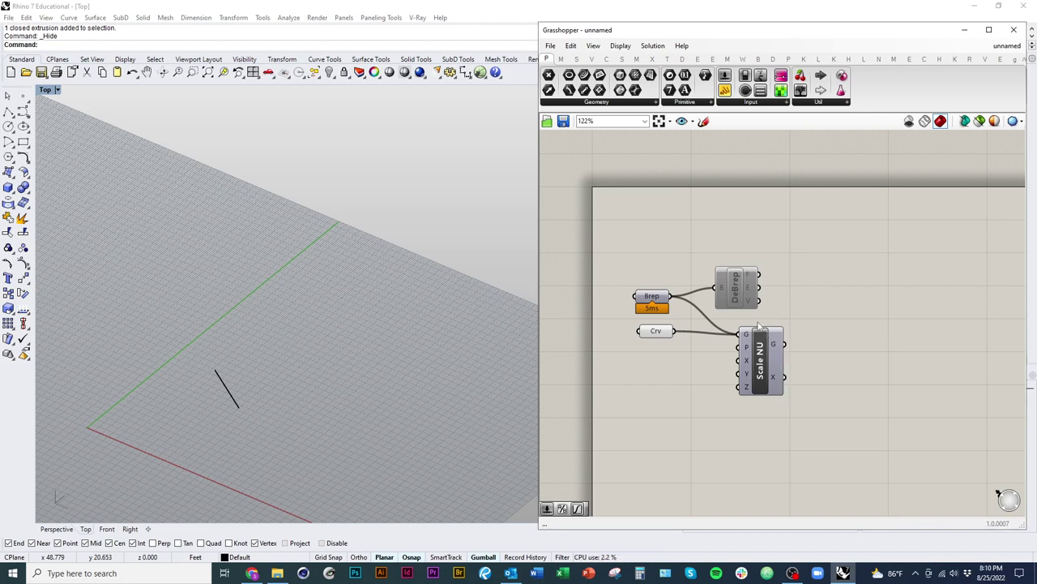
- Enable the Deconstruct Brep component again
left_click(740, 304)
right_click(823, 297)
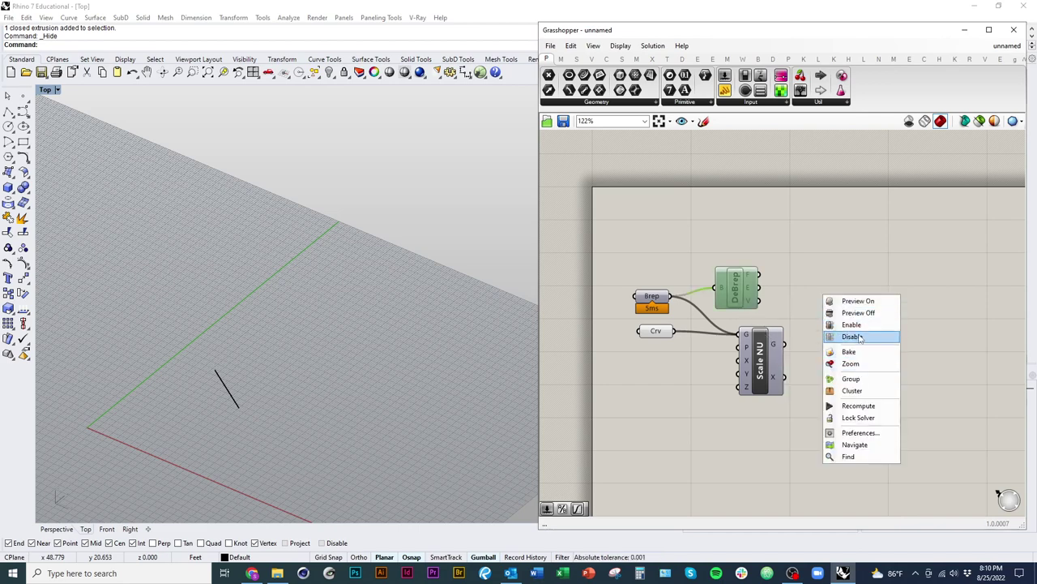
left_click(859, 336)
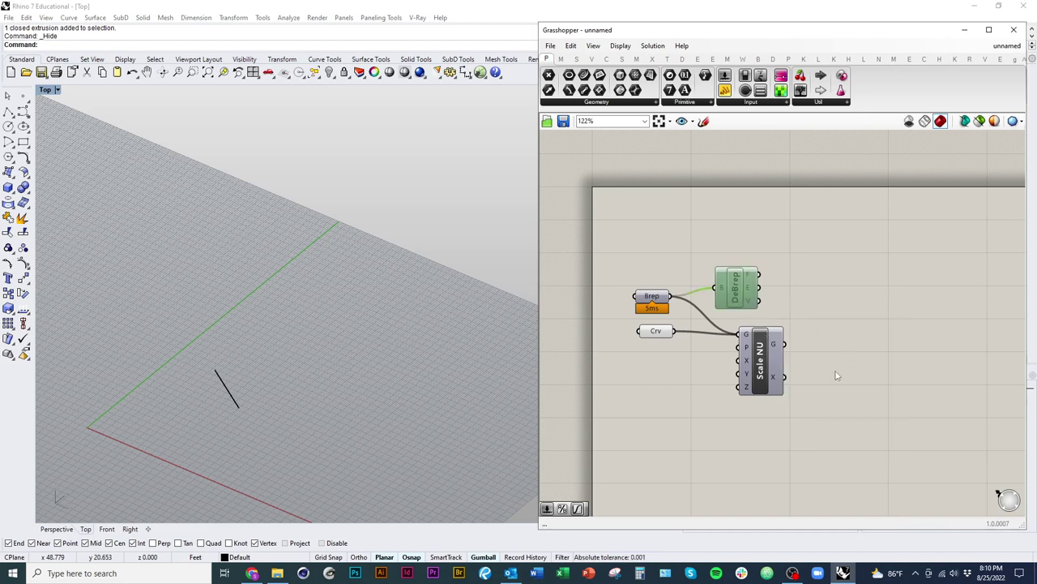
right_click(800, 298)
left_click(827, 328)
- Highlight the Curve and Deconstruct Brep geometry, and move Deconstruct Brep directly above Scale NU
scroll(808, 405, "down", 2)
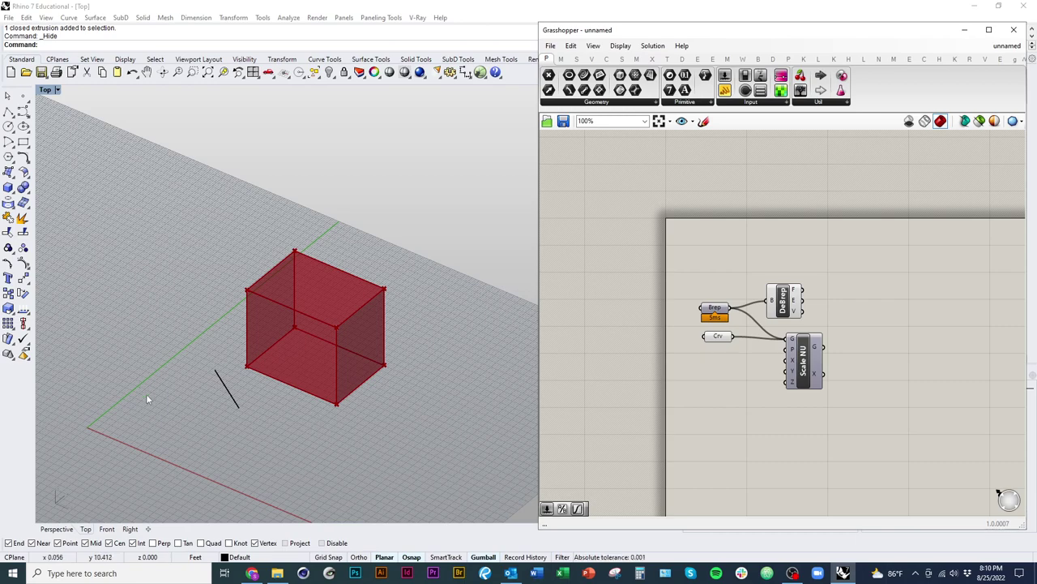
scroll(770, 345, "up", 3)
left_click(671, 351)
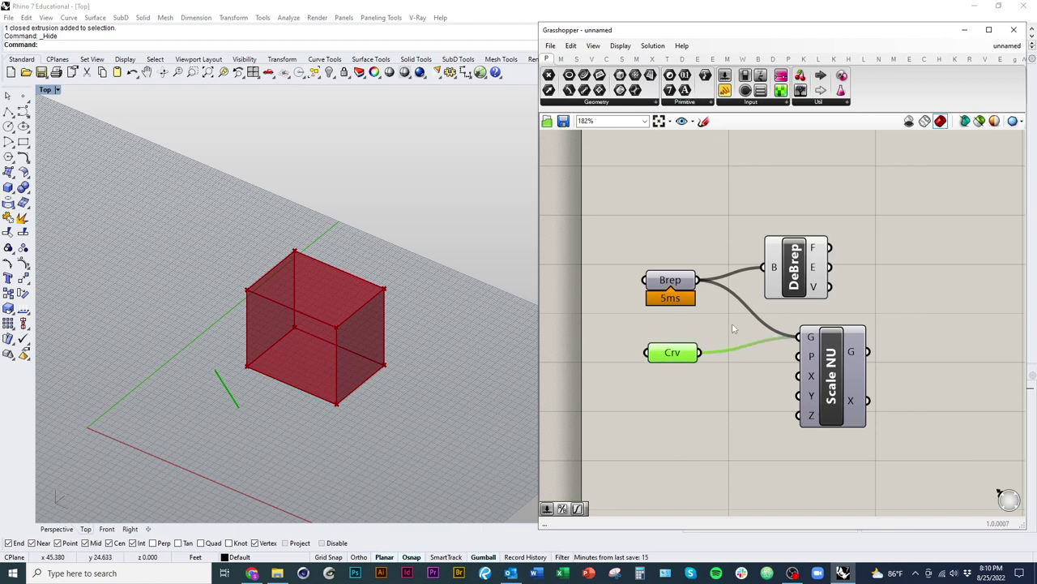
left_click(795, 284)
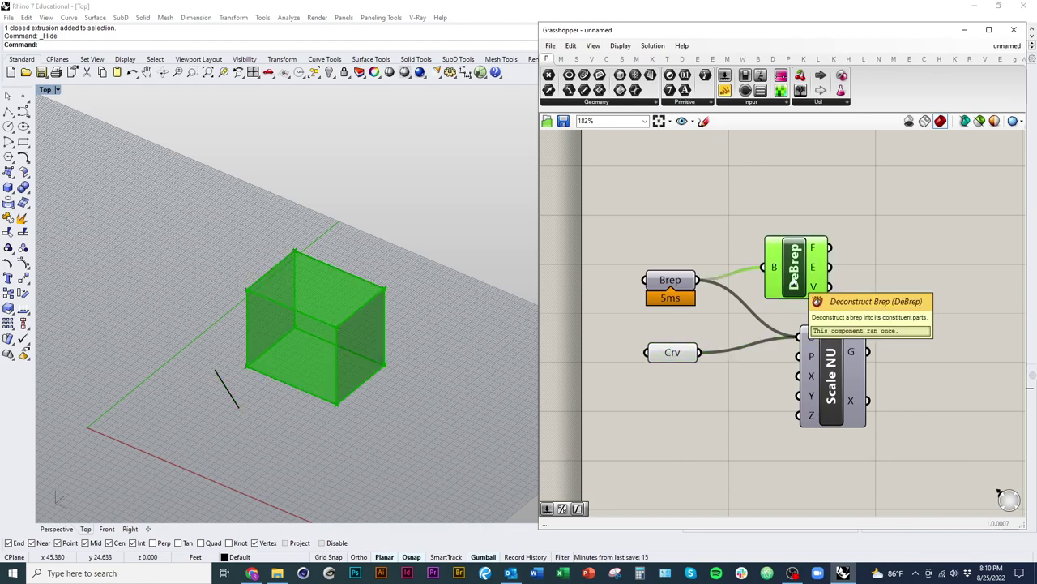
scroll(287, 423, "down", 5)
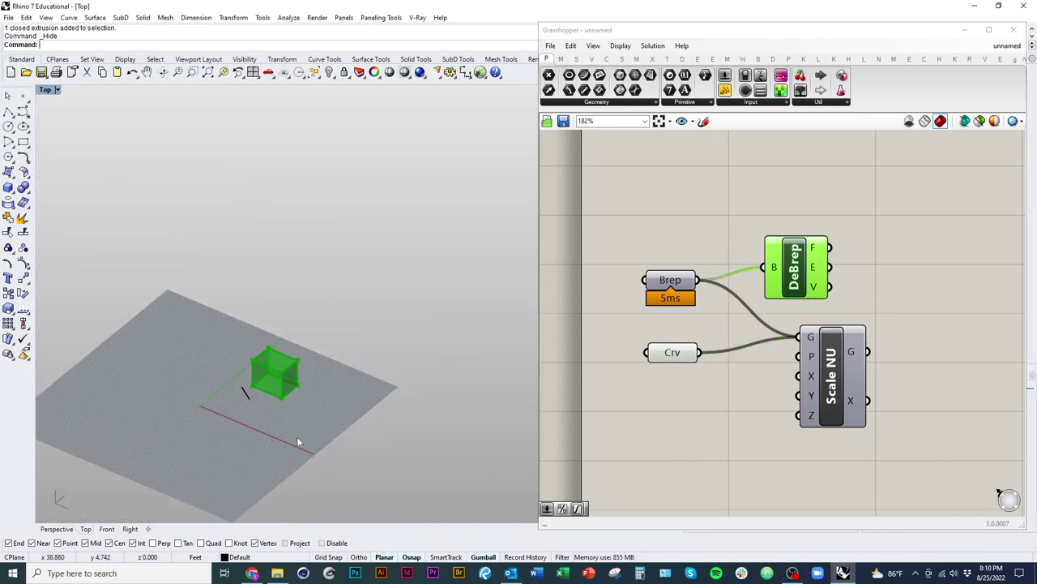
left_click_drag(801, 284, 833, 293)
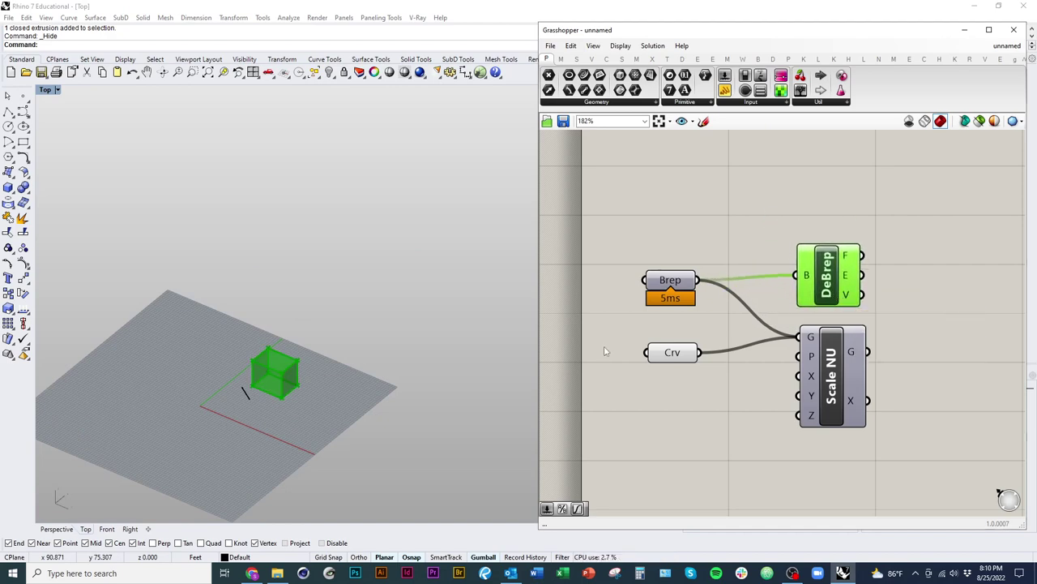
- Bake the Deconstruct Brep geometry into Rhino on Layer 03
right_click(830, 292)
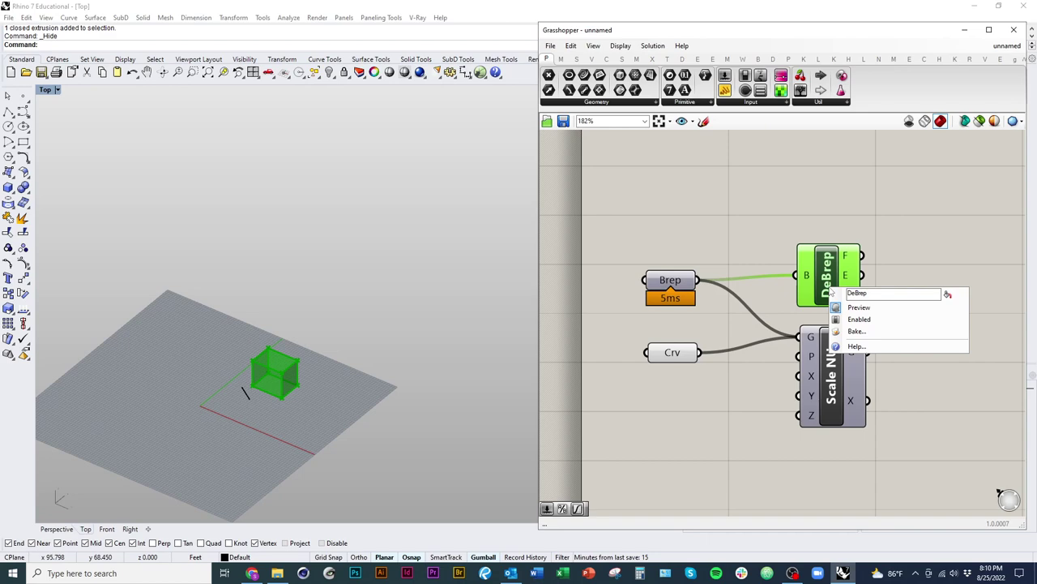
left_click(857, 332)
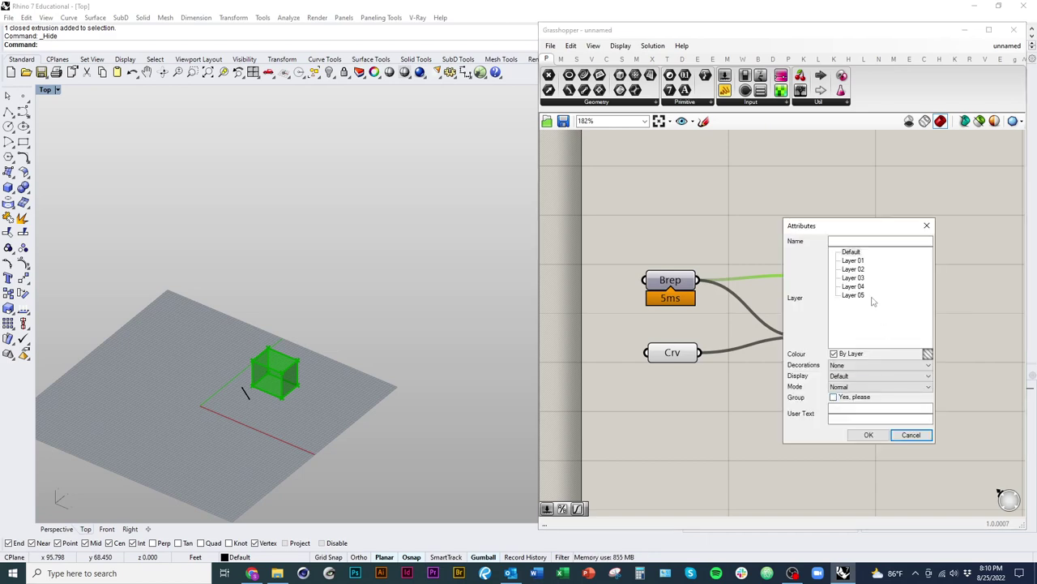
left_click(853, 268)
left_click(855, 278)
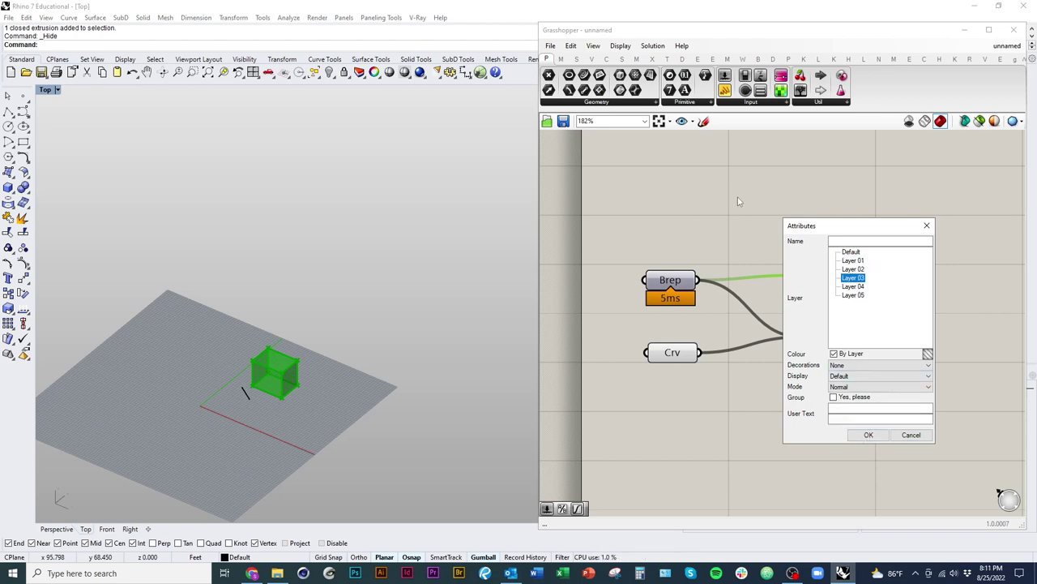
left_click(870, 436)
left_click(876, 444)
- Select the baked points, curves and surfaces together with the line in Rhino and move them away from the preview box
left_click_drag(237, 322, 328, 449)
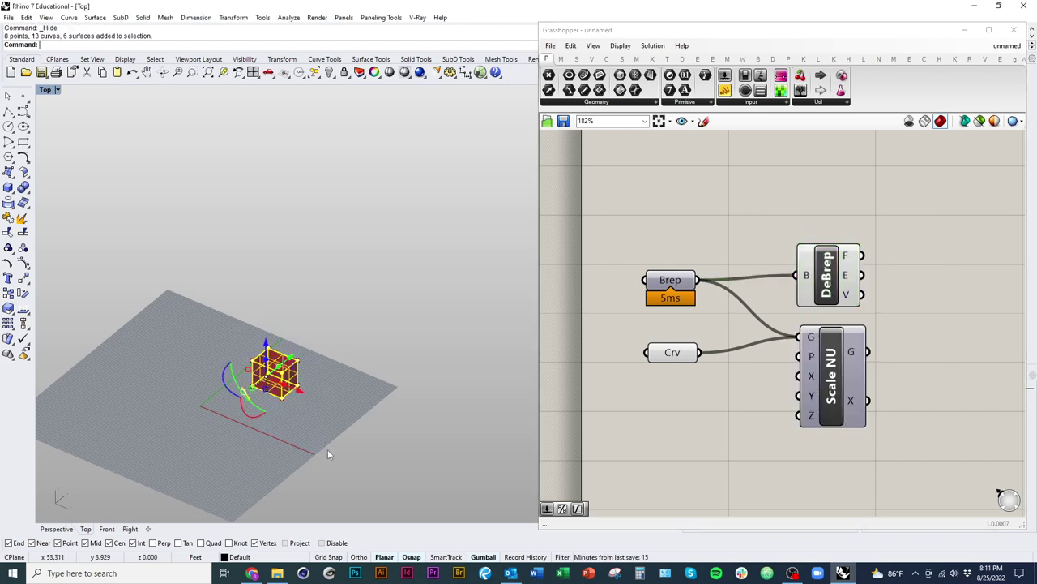
left_click_drag(311, 395, 418, 461)
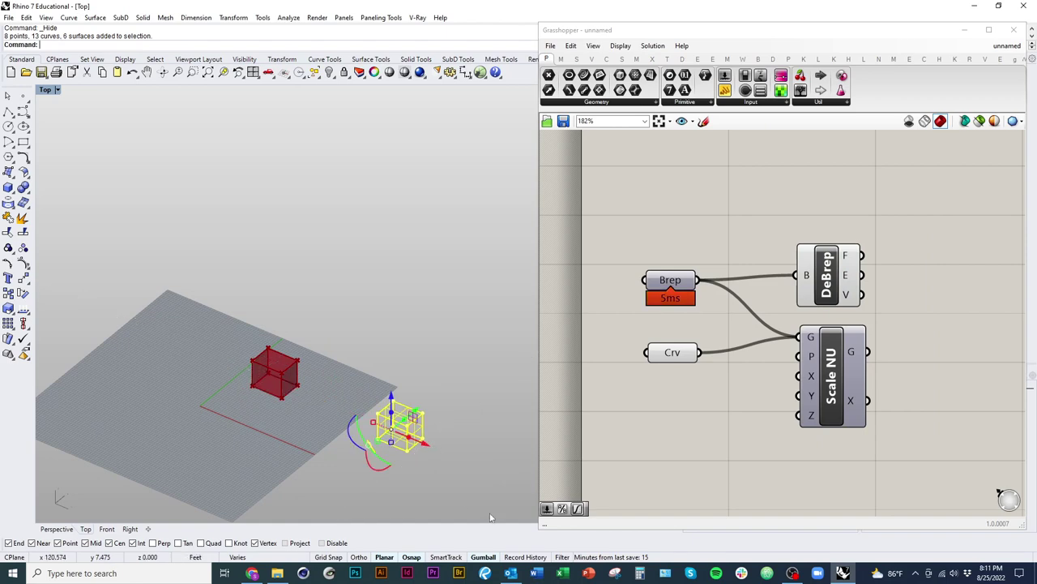
- Show the Rhino viewport in Shaded mode and select the top and front surfaces of the baked box individually
left_click(442, 508)
scroll(441, 508, "up", 5)
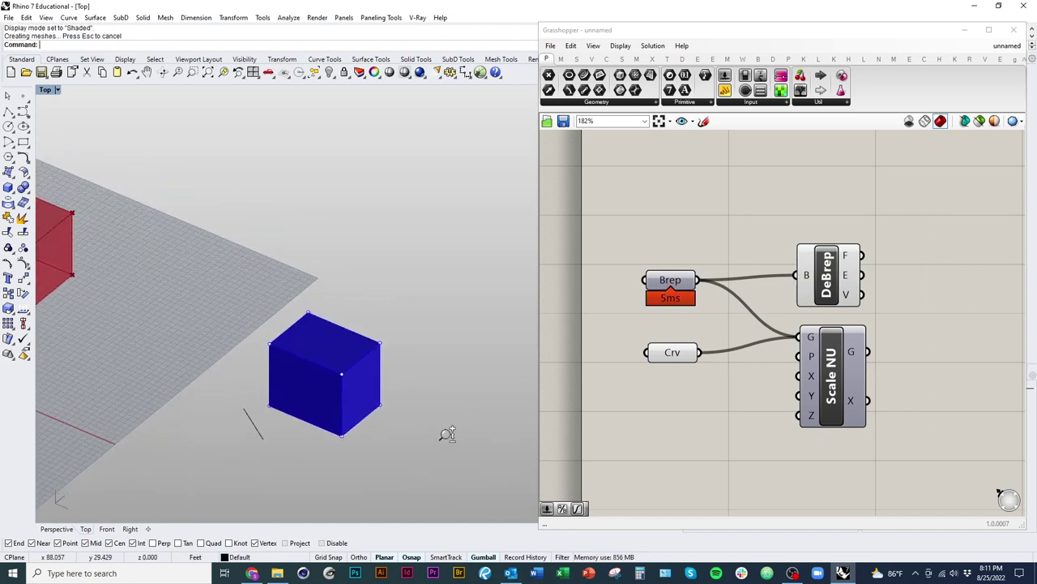
left_click(364, 387)
left_click(312, 362)
left_click(312, 363)
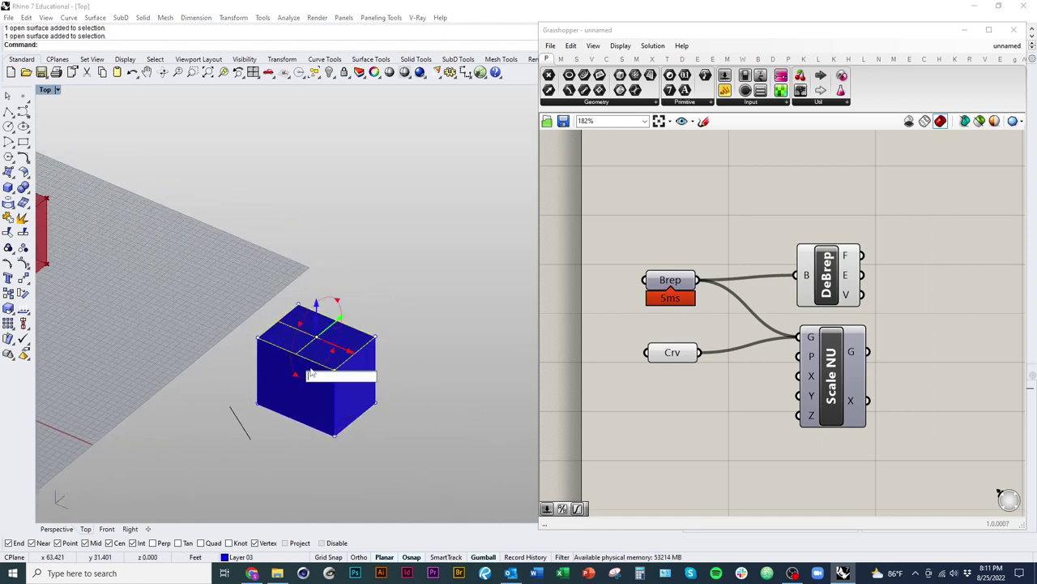
key("Escape")
left_click(355, 351, "ctrl+shift")
left_click(396, 342)
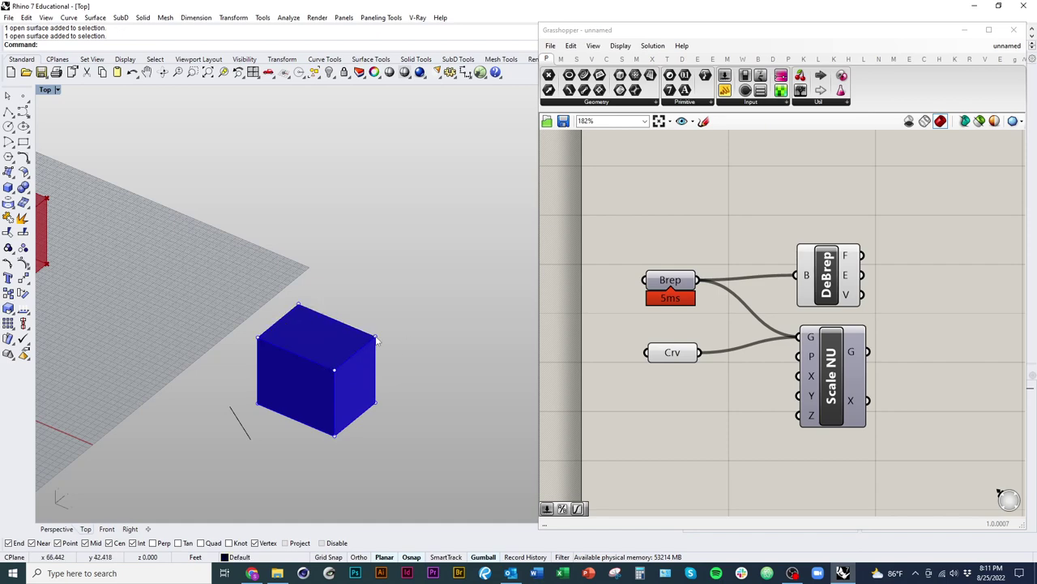
- Select a corner point, an edge curve and the top surface of the baked box to examine its separate parts
left_click(376, 337, "ctrl+shift")
left_click(383, 345)
left_click(355, 354, "ctrl+shift")
left_click(355, 354, "ctrl+shift")
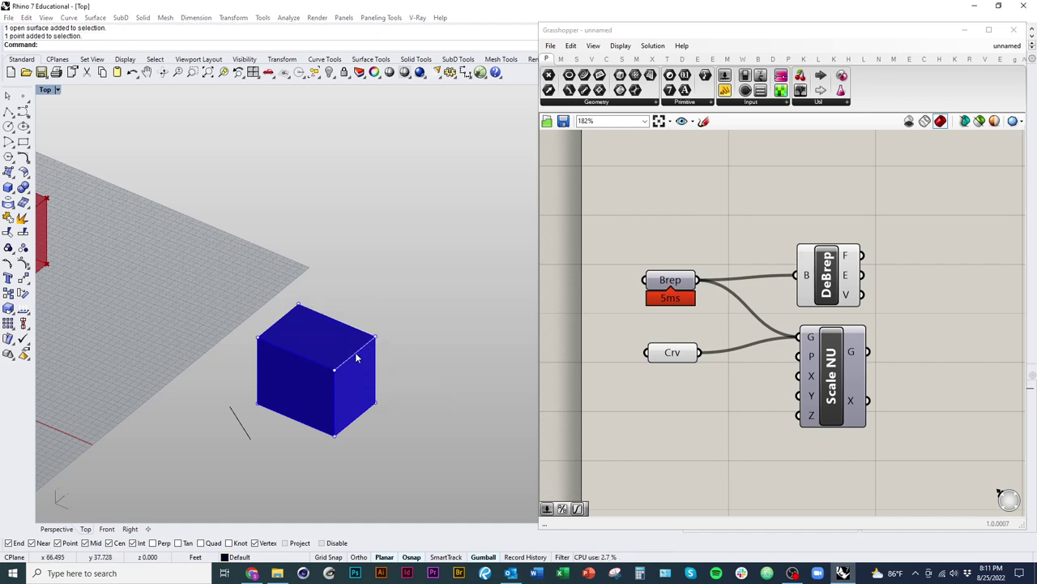
left_click(445, 342)
left_click(367, 334)
left_click(411, 362)
scroll(410, 407, "down", 3)
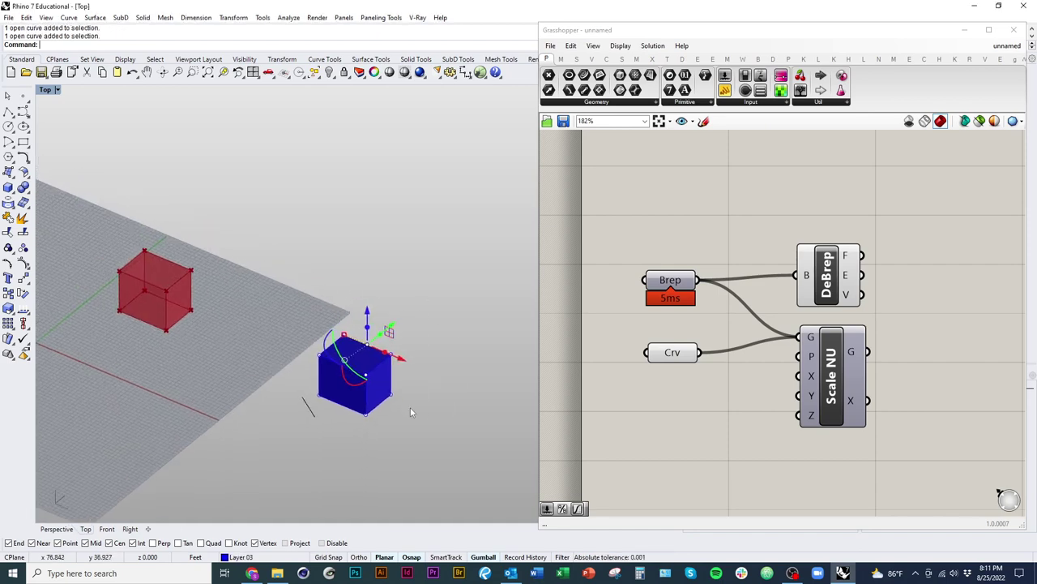
left_click(400, 381, "ctrl+shift")
scroll(384, 386, "up", 8)
left_click(361, 353, "ctrl+shift")
left_click(376, 292, "ctrl+shift")
scroll(438, 324, "down", 5)
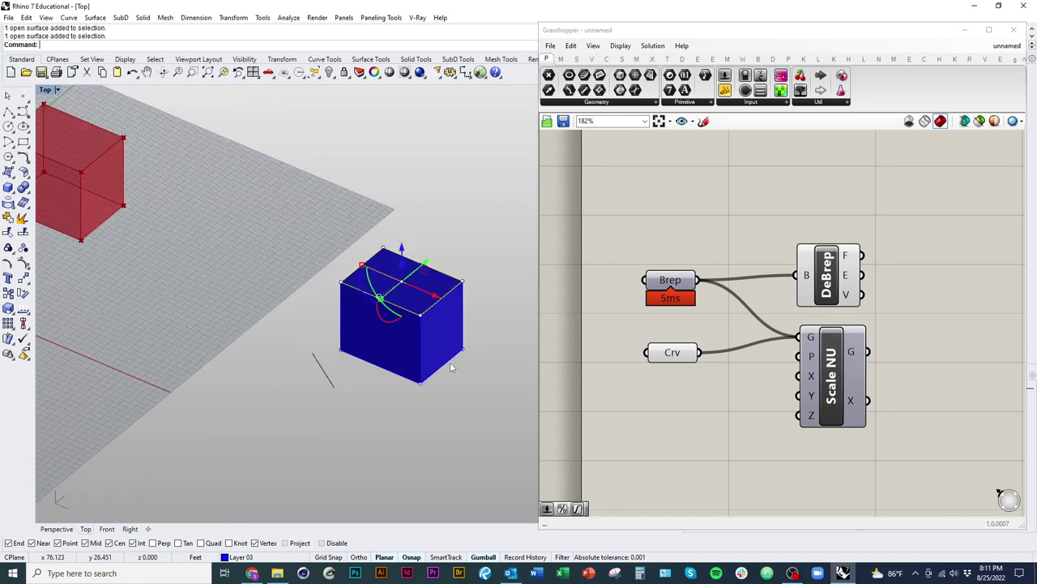
right_click_drag(436, 387, 416, 393, "shift")
scroll(415, 393, "down", 2)
- Shift Deconstruct Brep slightly on the canvas and add a List Item component above it
left_click(827, 268)
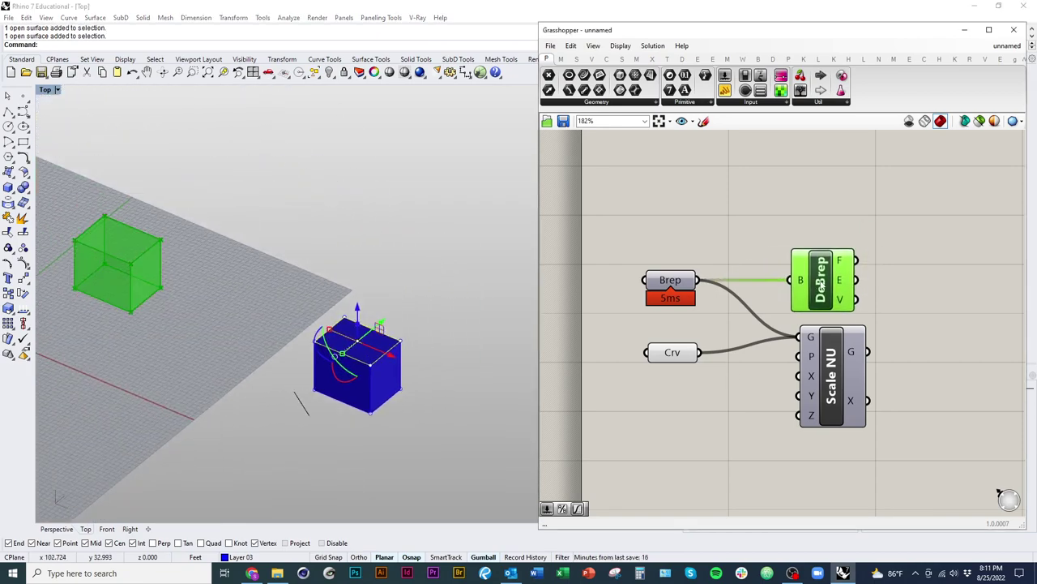
left_click(835, 308)
right_click_drag(832, 321, 786, 355)
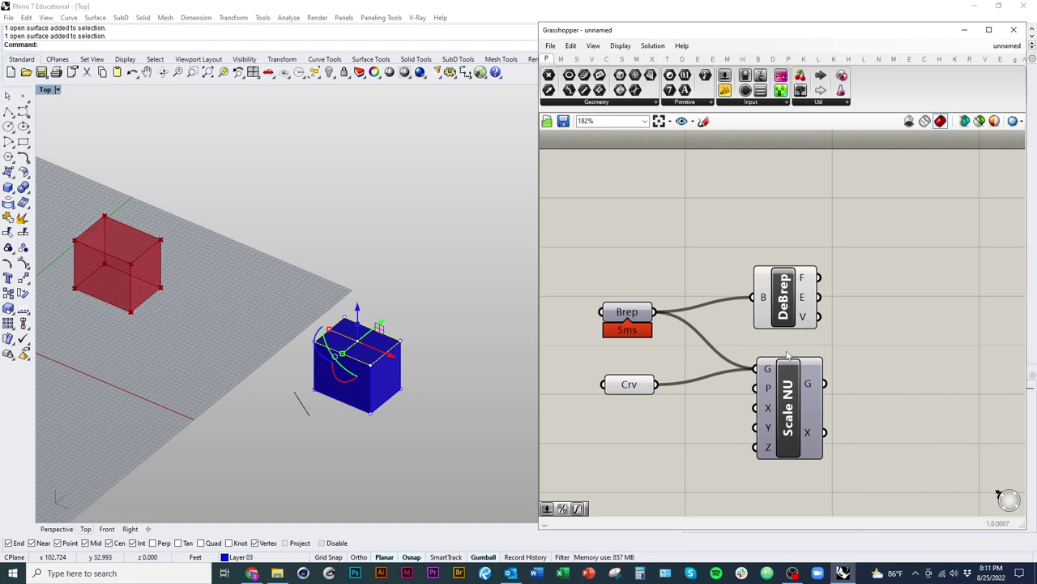
right_click_drag(762, 231, 720, 272)
double_click(760, 243)
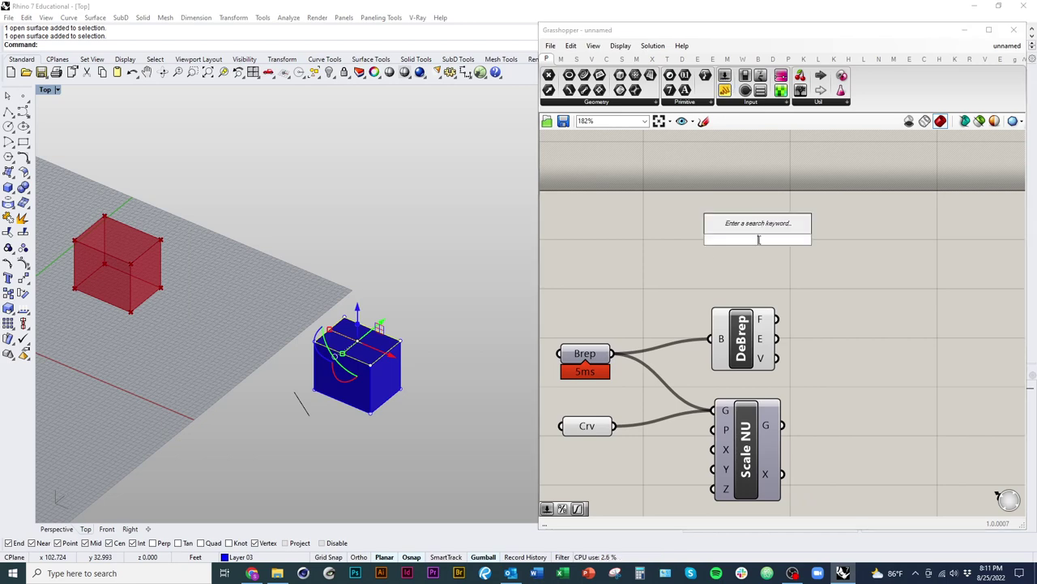
type("listit")
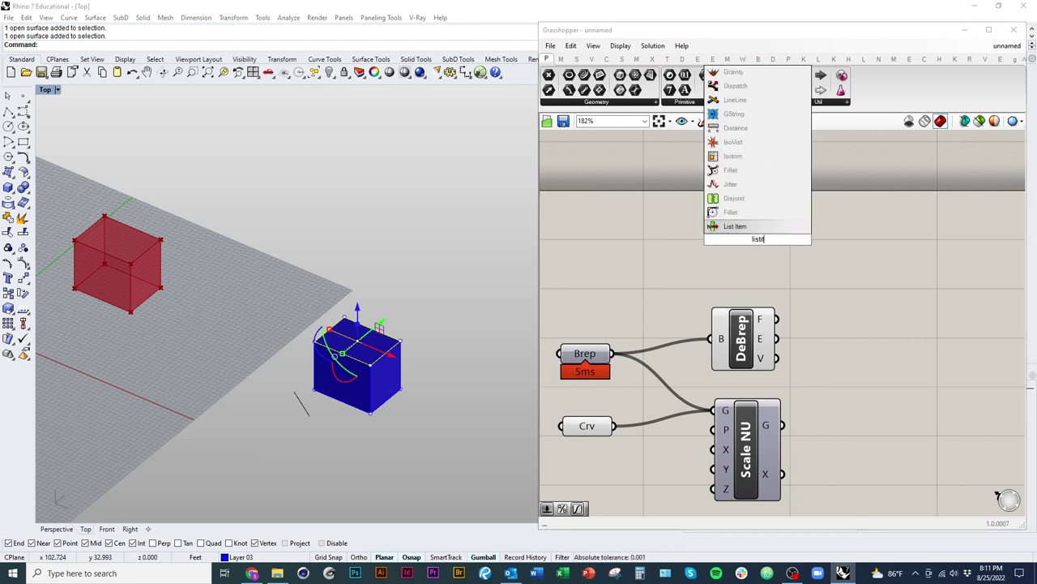
key("Return")
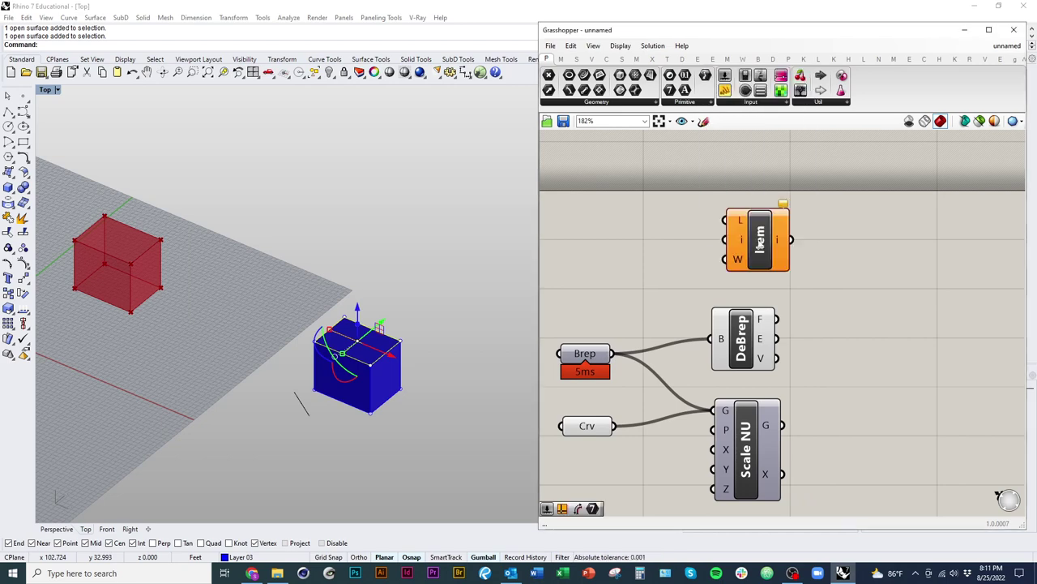
- Place List Item beside Deconstruct Brep and connect the Faces output to its List input
scroll(811, 308, "down", 2)
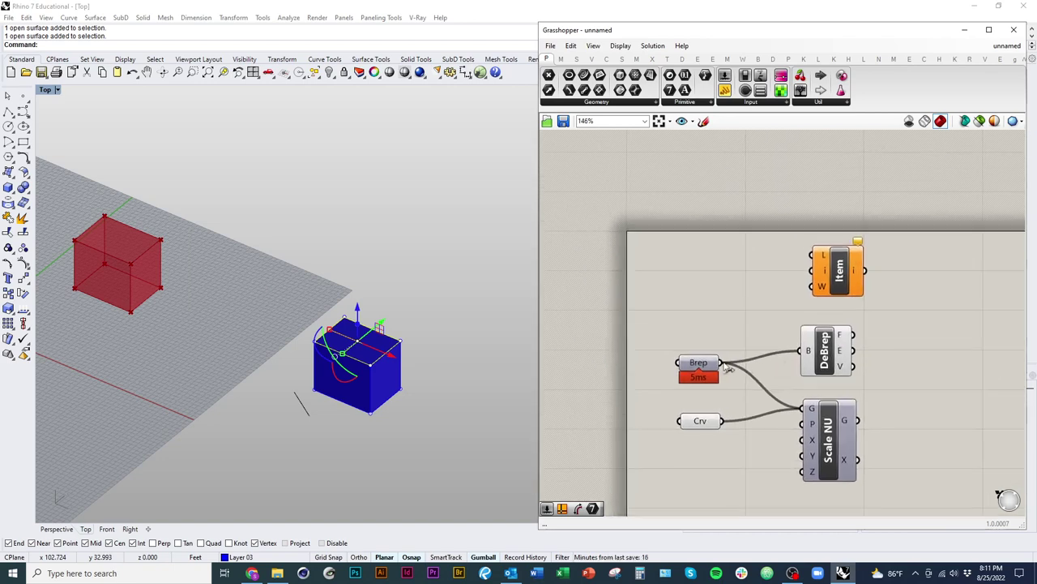
right_click_drag(867, 351, 723, 322)
left_click_drag(694, 240, 784, 292)
left_click_drag(710, 321, 760, 277)
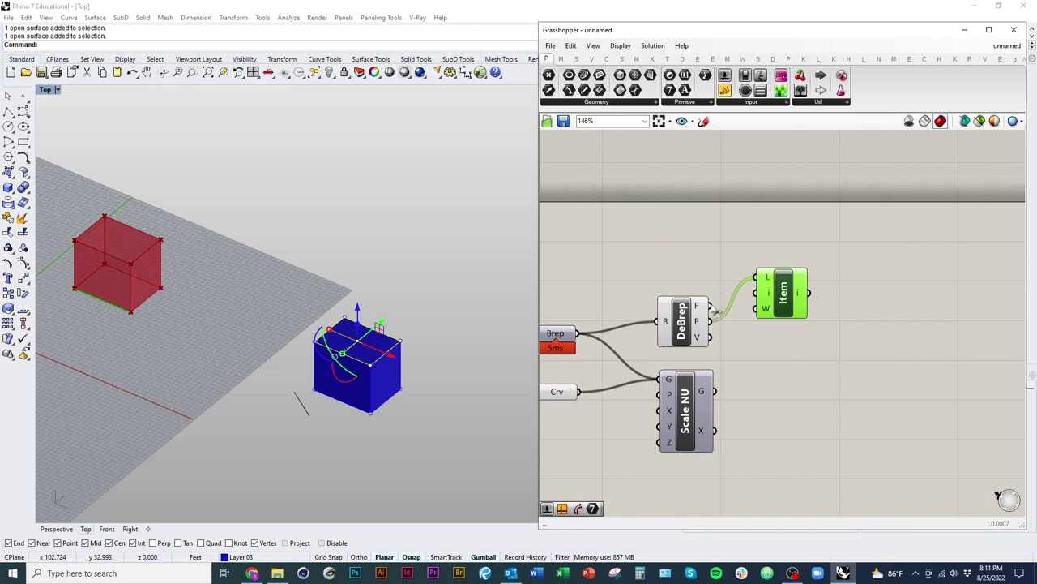
left_click_drag(710, 321, 760, 276, "shift")
right_click_drag(736, 337, 762, 349)
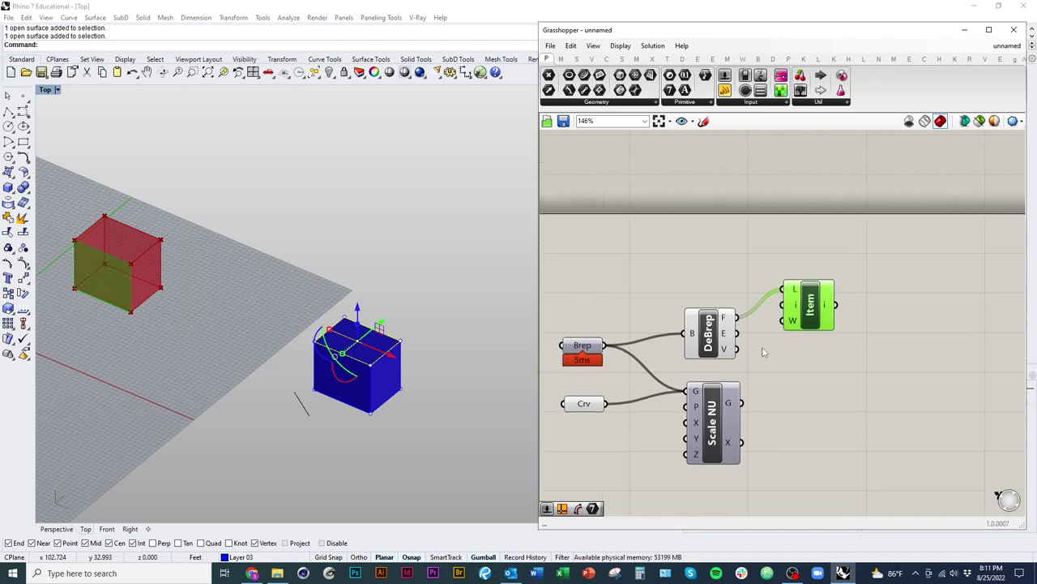
- Turn off the preview of the Deconstruct Brep component
left_click(715, 338)
key("ctrl+q")
left_click(714, 273)
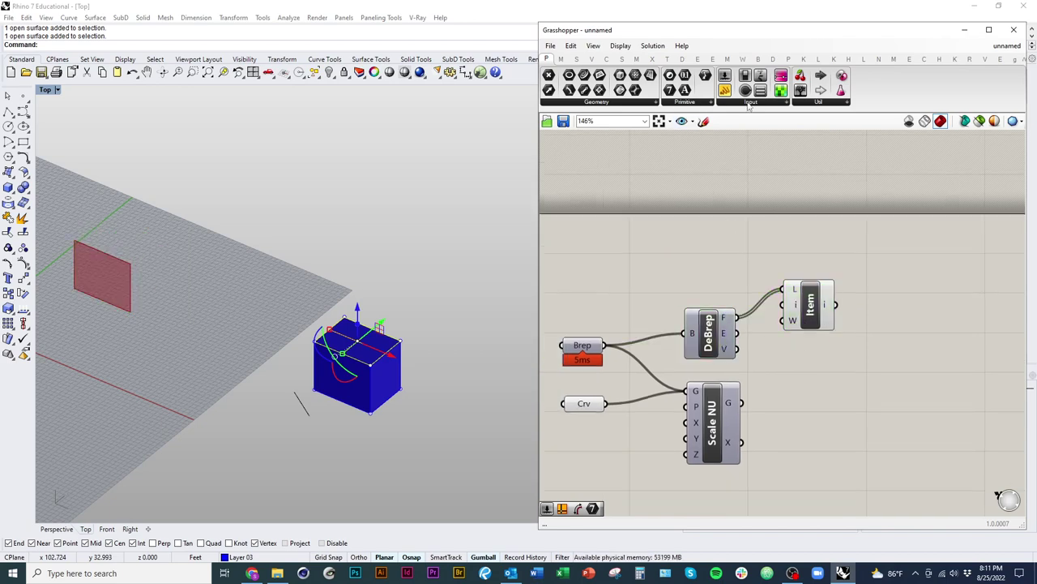
- Add a Number Slider to the canvas and place it above Deconstruct Brep
left_click(750, 103)
left_click(756, 119)
left_click(690, 268)
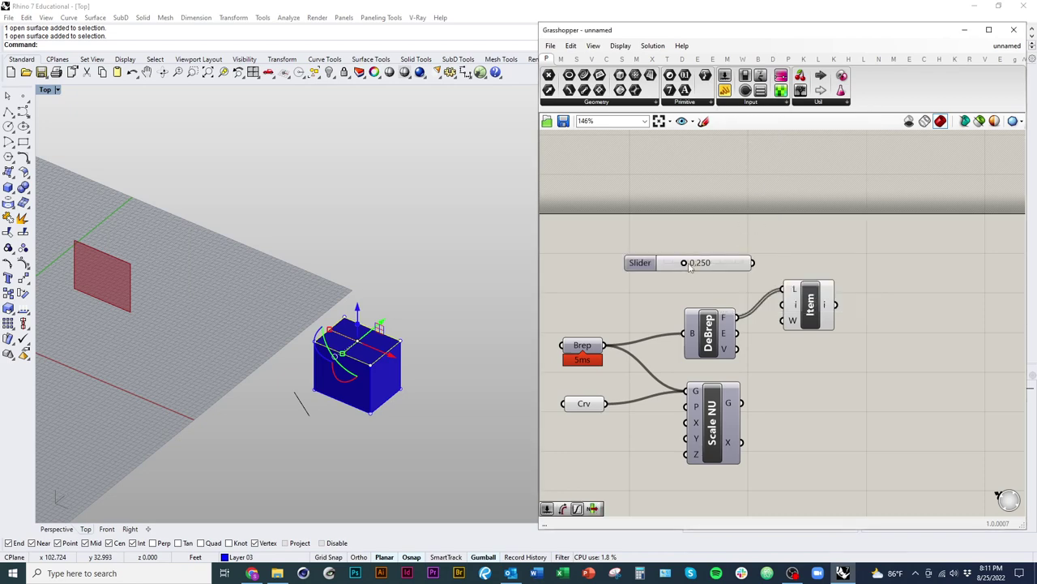
left_click_drag(721, 266, 706, 276)
left_click(722, 292)
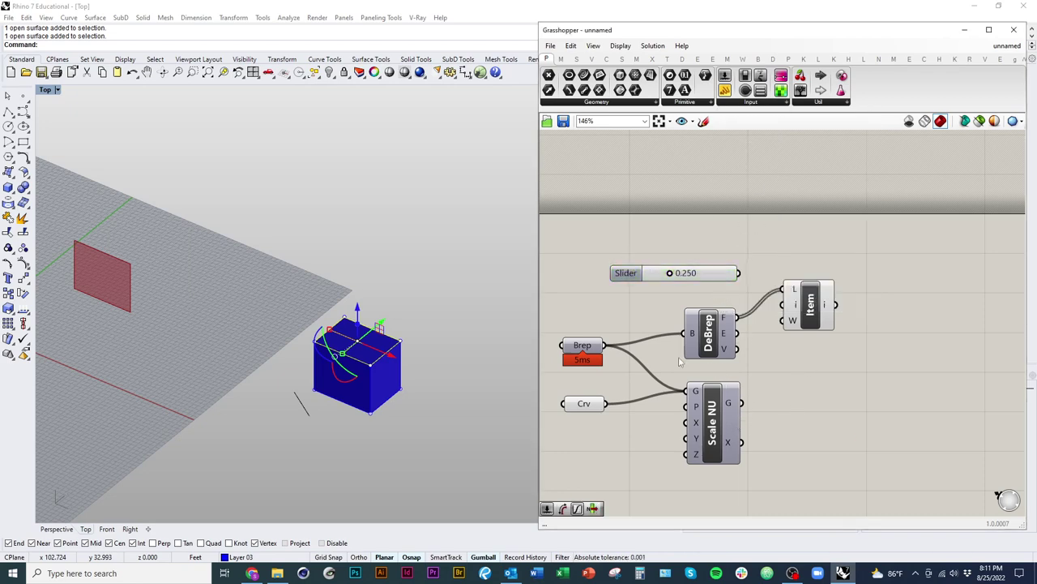
- Turn on the preview of the Brep parameter and select List Item to highlight its face in the Rhino view
left_click(708, 342)
left_click(583, 346)
key("ctrl+q")
left_click(561, 375)
right_click_drag(242, 309, 370, 386)
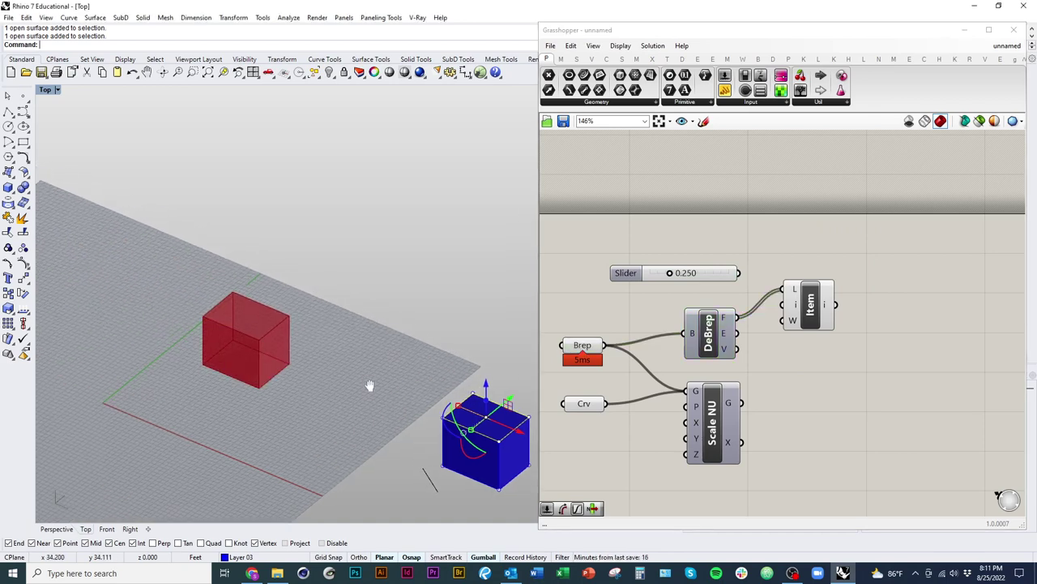
scroll(841, 342, "up", 2)
left_click(840, 297)
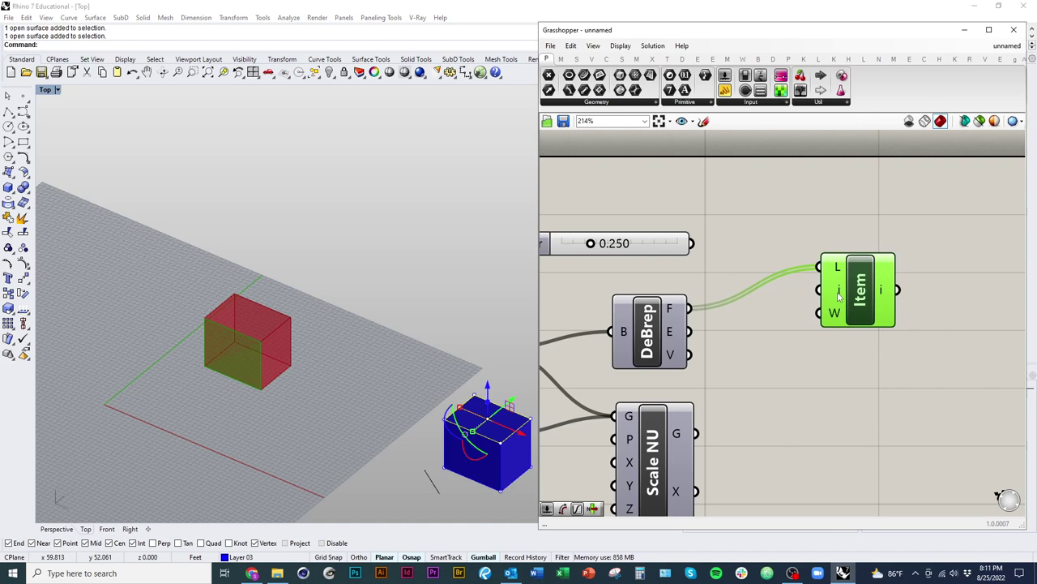
left_click(726, 366)
- Set the number slider to 0.255 and open its settings to check the rounding and numeric domain
right_click_drag(724, 366, 803, 414)
mouse_move(671, 300)
left_mouse_down()
mouse_move(708, 300)
mouse_move(669, 300)
left_mouse_up()
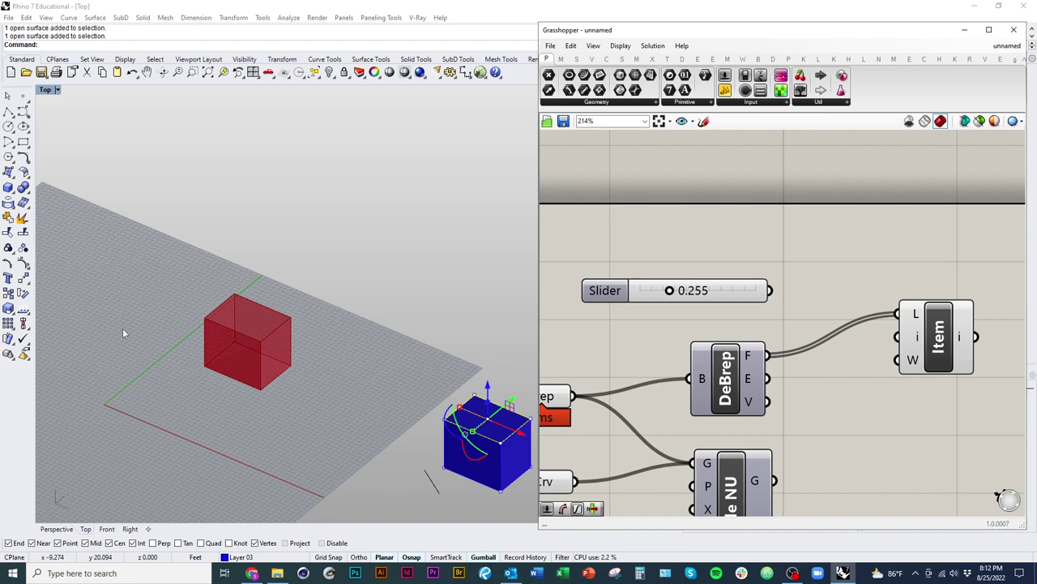
right_click_drag(758, 315, 705, 326)
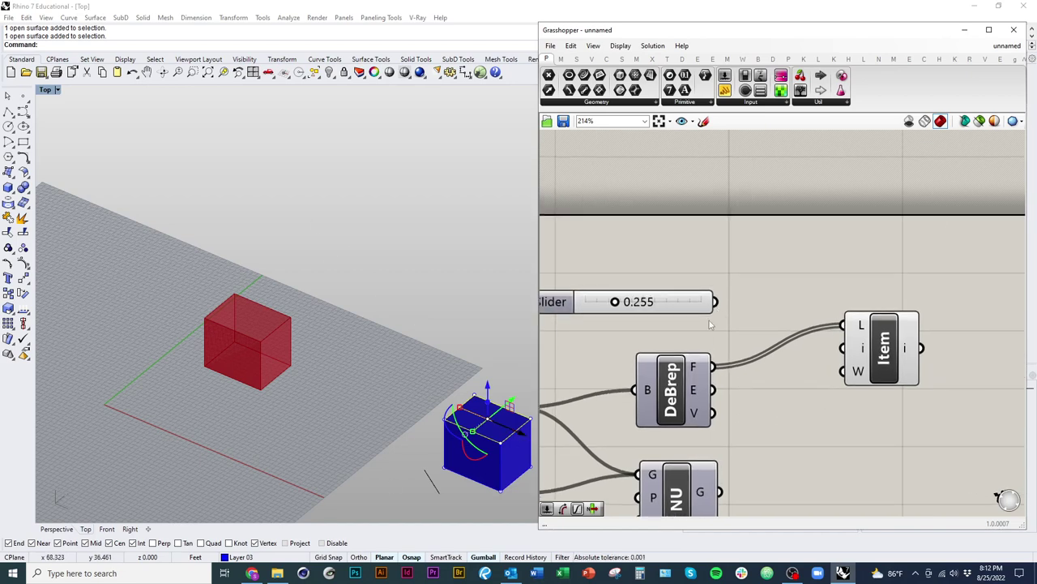
double_click(561, 301)
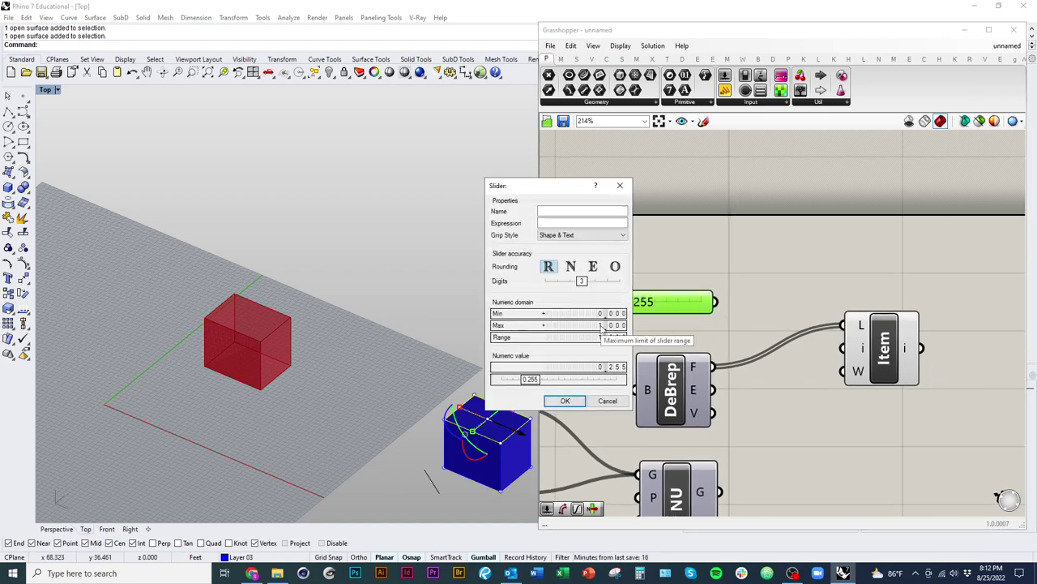
left_click(737, 381)
- Move the slider below the Curve parameter and connect it to the X and Y inputs of Scale NU, with its preview shown
right_click_drag(700, 341, 783, 283)
scroll(783, 283, "down", 2)
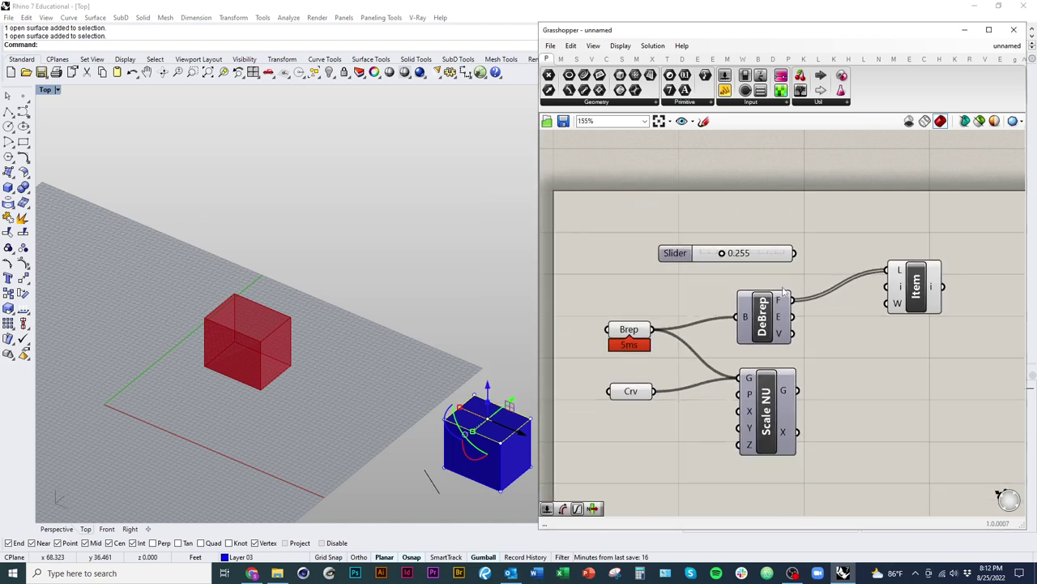
left_click_drag(775, 254, 740, 427)
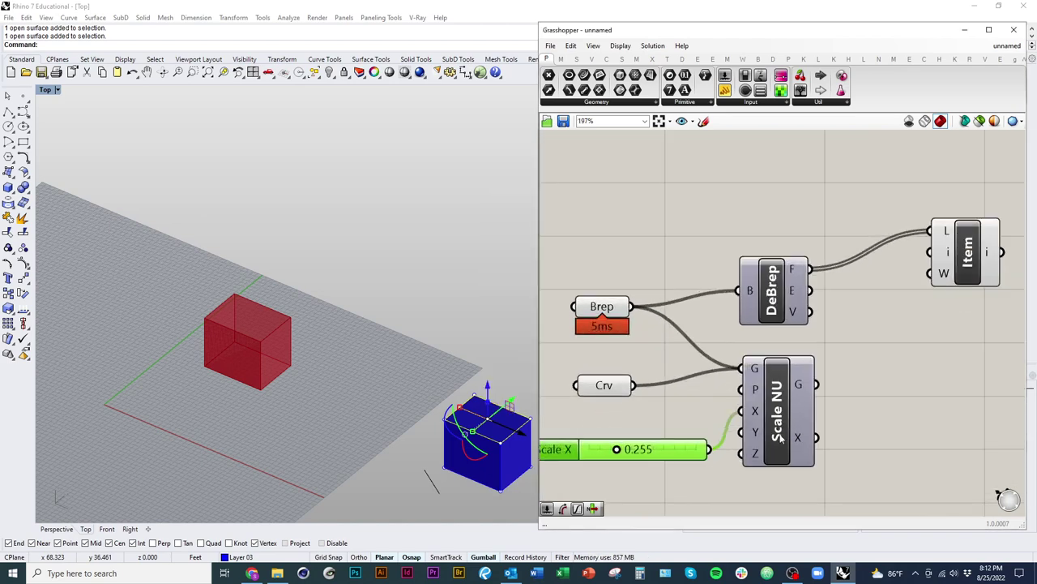
scroll(839, 442, "up", 1)
right_click_drag(839, 439, 881, 399)
left_click_drag(775, 386, 804, 368)
right_click_drag(250, 389, 355, 395)
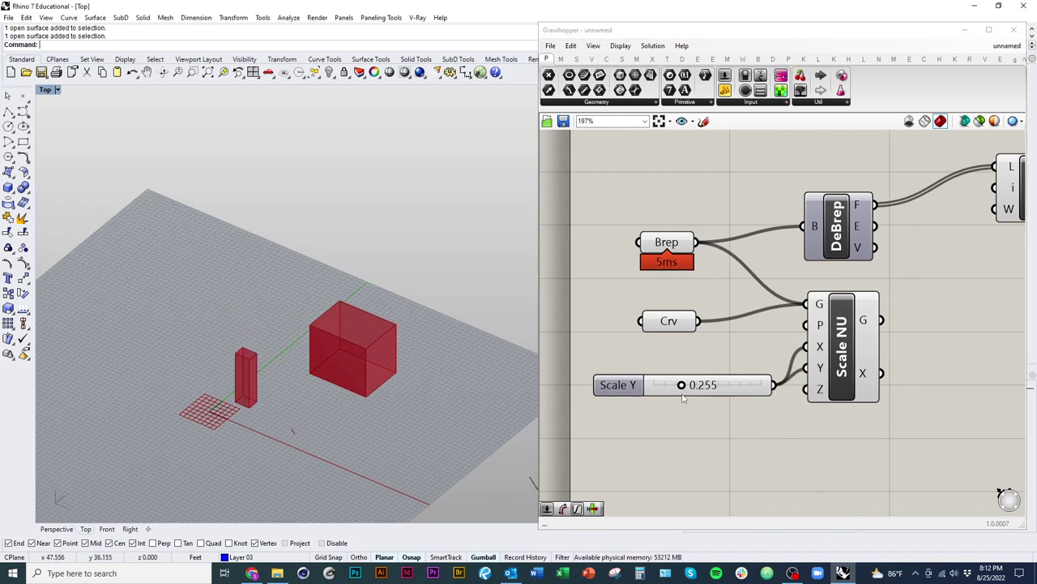
- Connect the scale slider to the Z input of Scale NU as well and set it to 0.843
left_click_drag(618, 385, 595, 372)
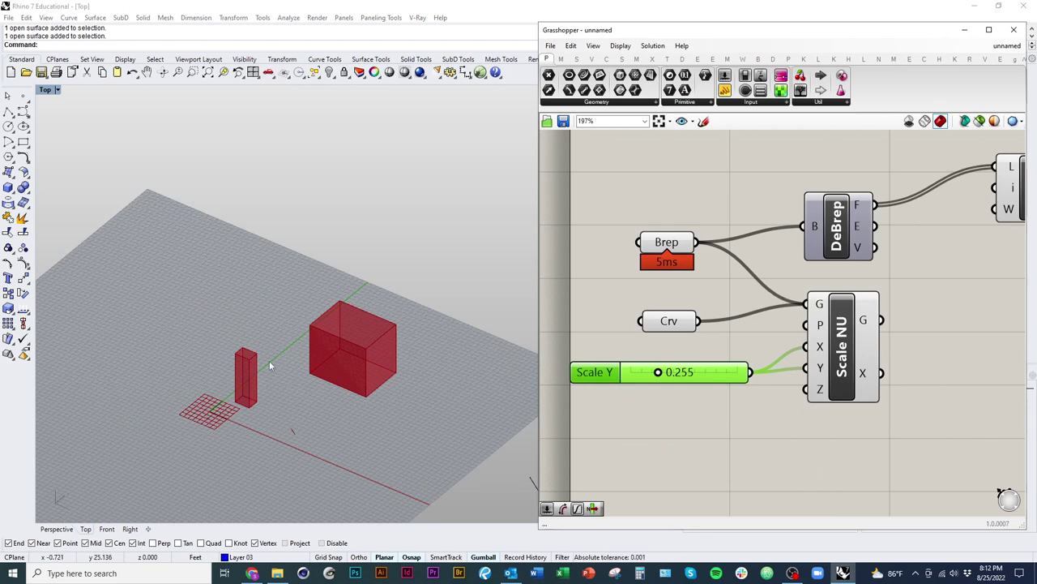
left_click_drag(663, 375, 705, 397)
left_click_drag(805, 389, 719, 377)
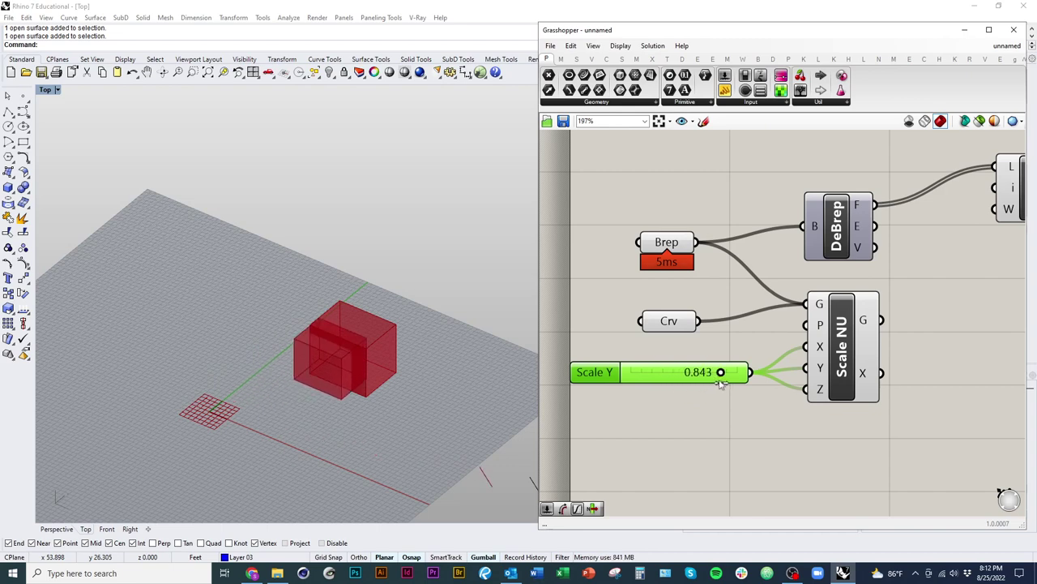
- Add a second Number Slider above the Deconstruct Brep component
scroll(672, 331, "up", 2)
scroll(672, 328, "down", 4)
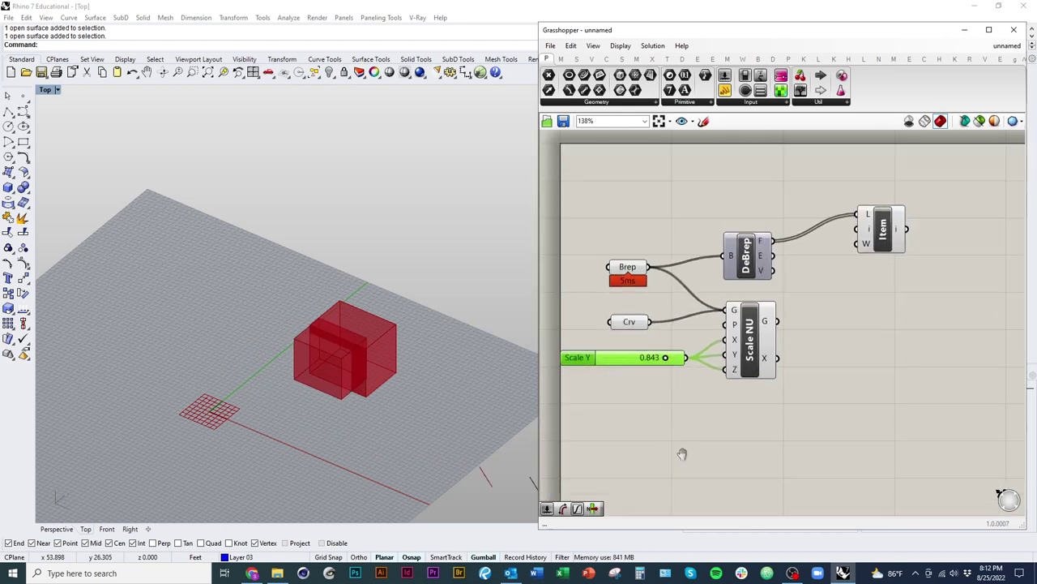
left_click(726, 75)
left_click(759, 189)
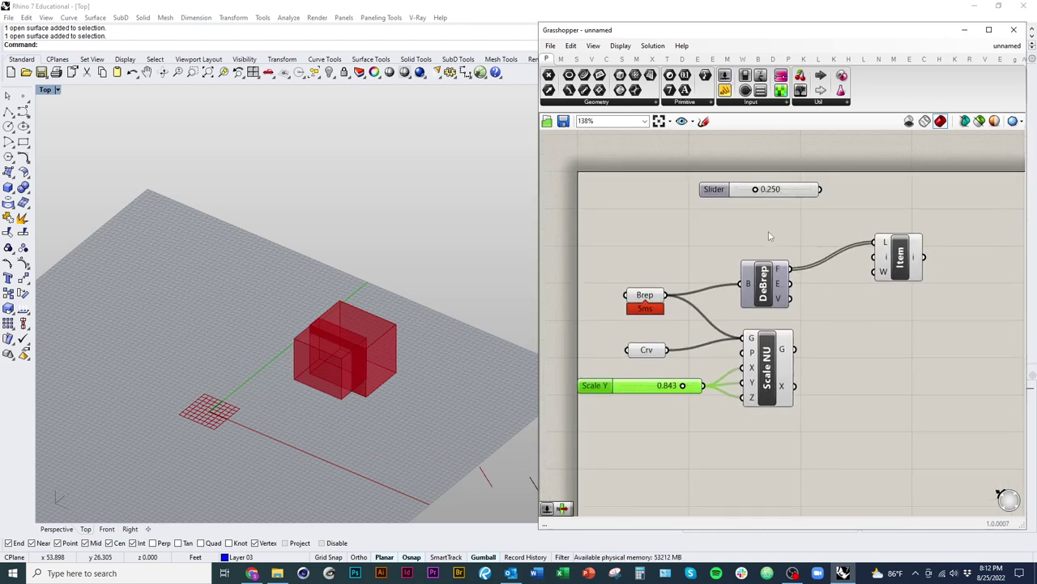
- Configure the new slider with a maximum of 6, integer rounding and a value of 5
double_click(716, 191)
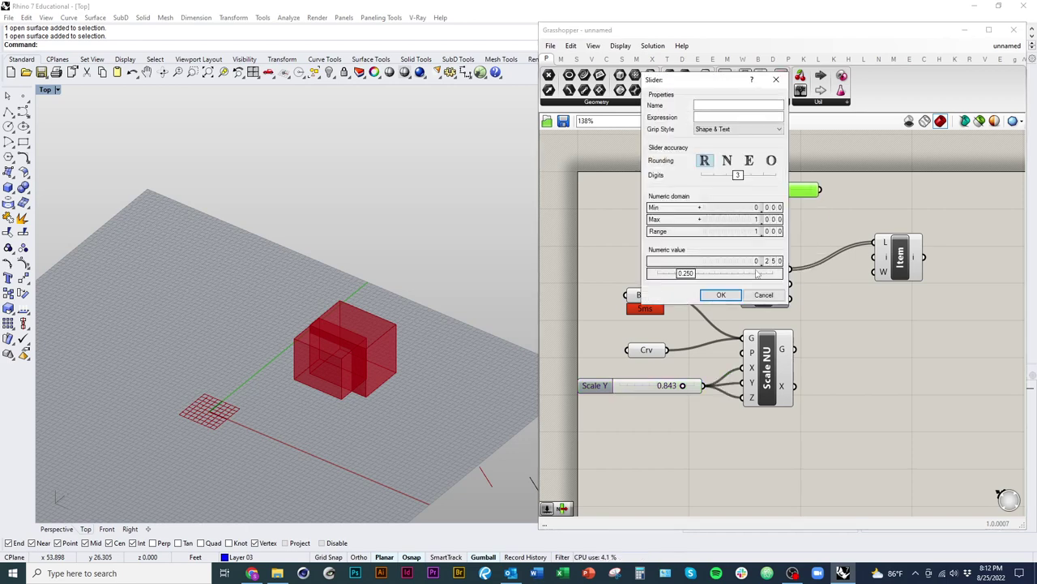
left_click_drag(757, 221, 809, 173)
left_click(726, 162)
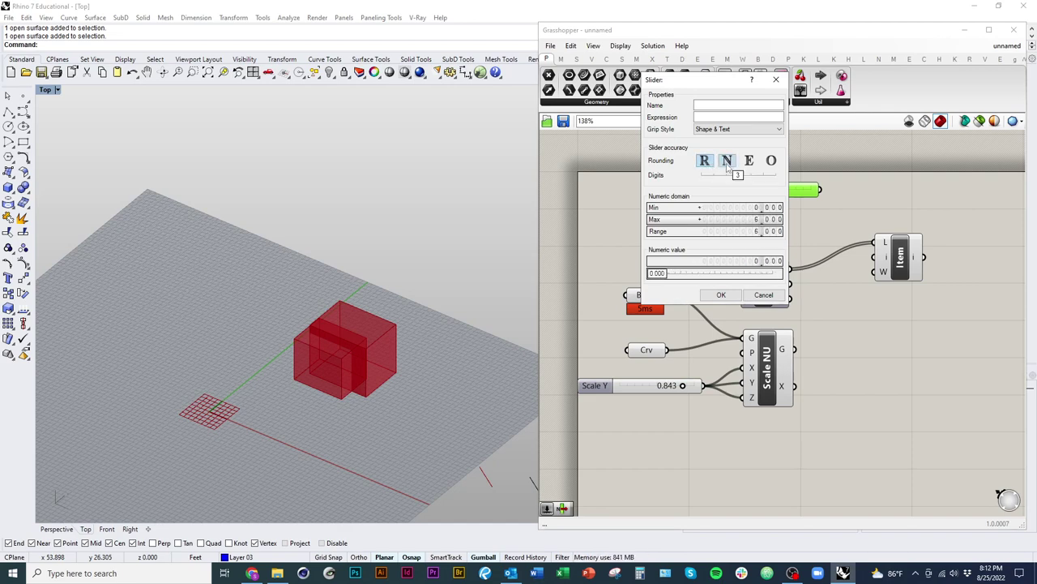
left_click(727, 161)
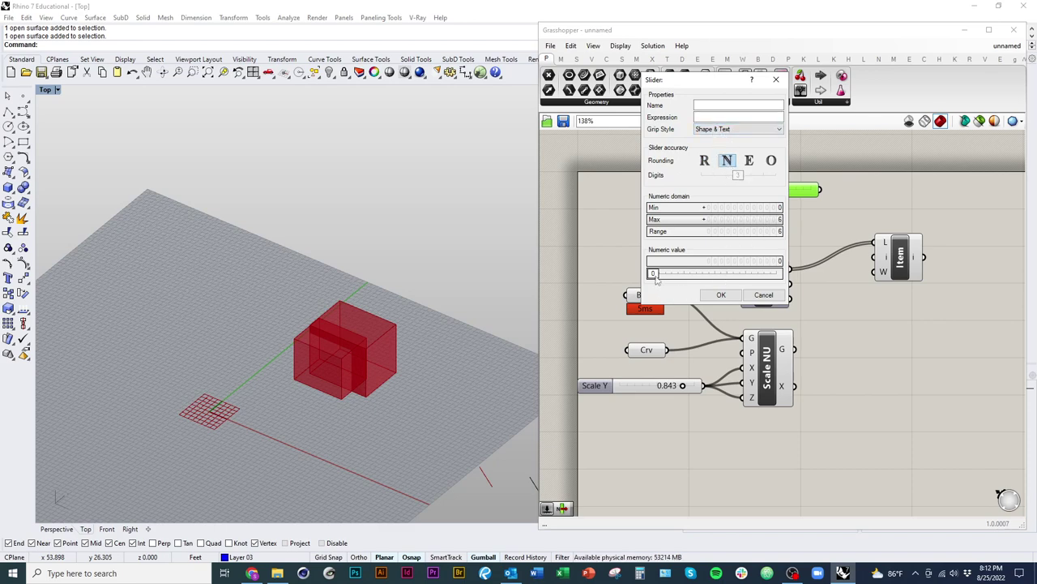
left_click_drag(653, 274, 754, 280)
left_click(721, 294)
- Connect the integer slider to the index input of List Item and set it to 0 with List Item selected
left_click_drag(713, 189, 706, 241)
left_click_drag(875, 258, 816, 246)
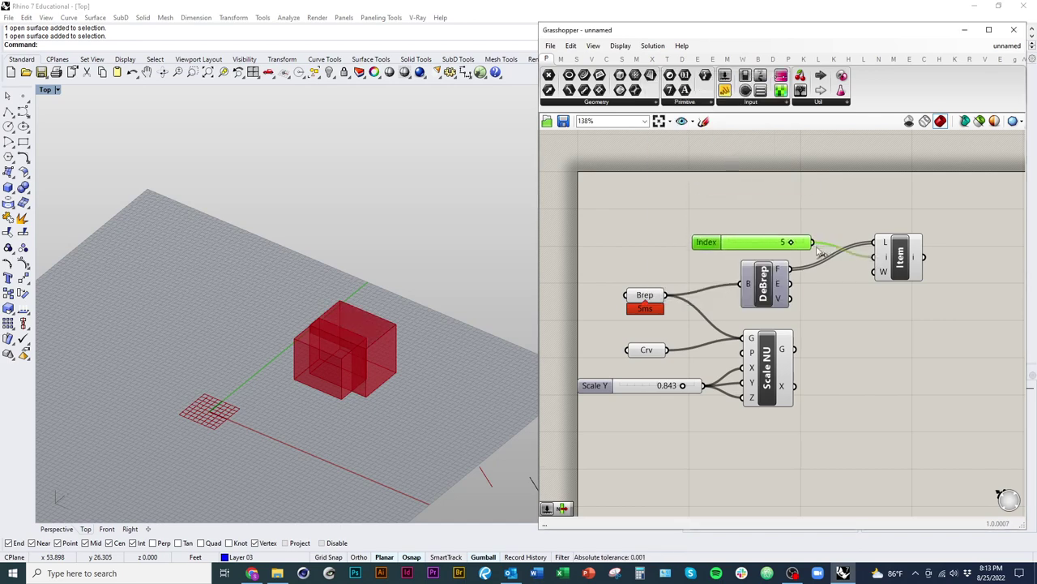
left_click(897, 274)
left_click(792, 243)
left_click(902, 278)
left_click_drag(790, 243, 735, 243)
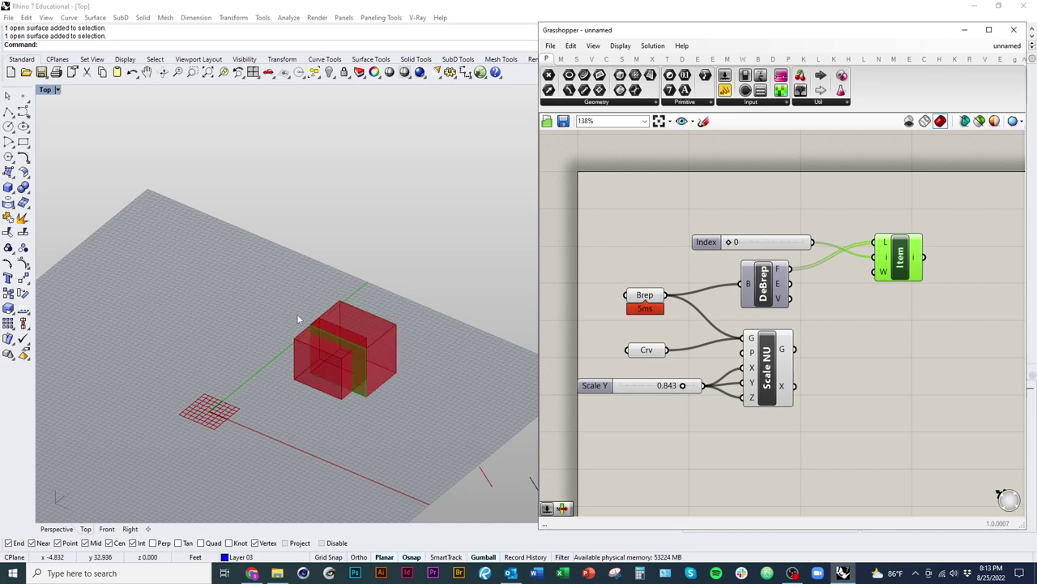
- Turn off the preview of the List Item component
right_click(913, 254)
left_click(902, 202)
right_click_drag(735, 405, 789, 390)
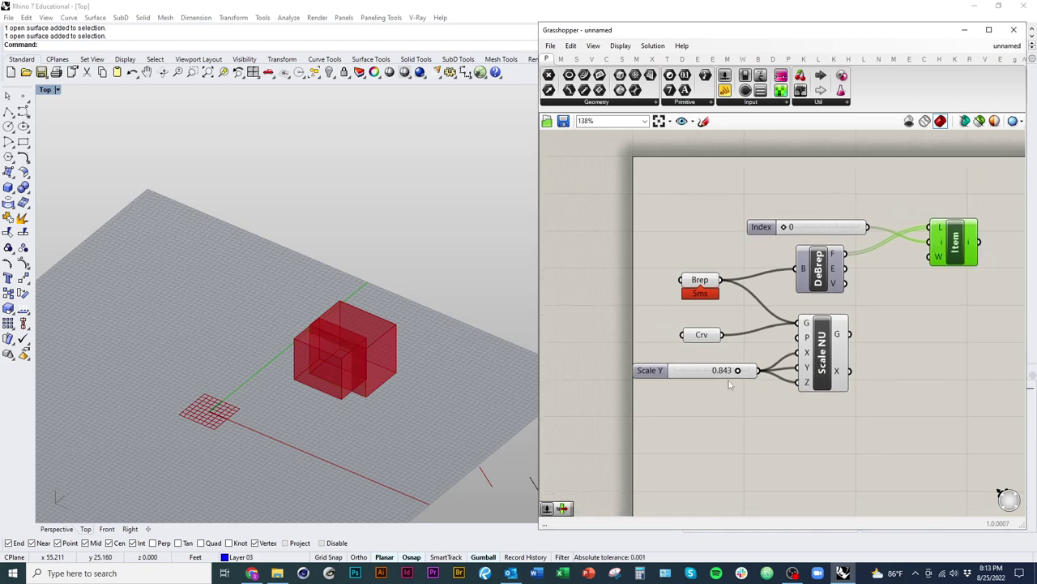
- Set the Scale Y slider driving the Scale NU component to 0.763
mouse_move(736, 378)
left_mouse_down()
mouse_move(684, 384)
mouse_move(732, 386)
left_mouse_up()
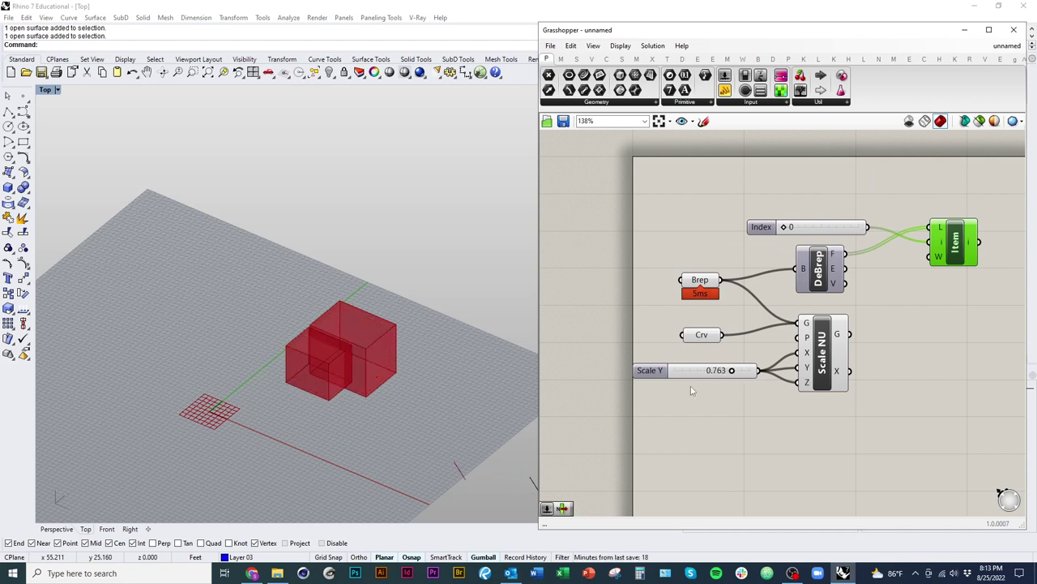
right_click_drag(691, 389, 580, 337)
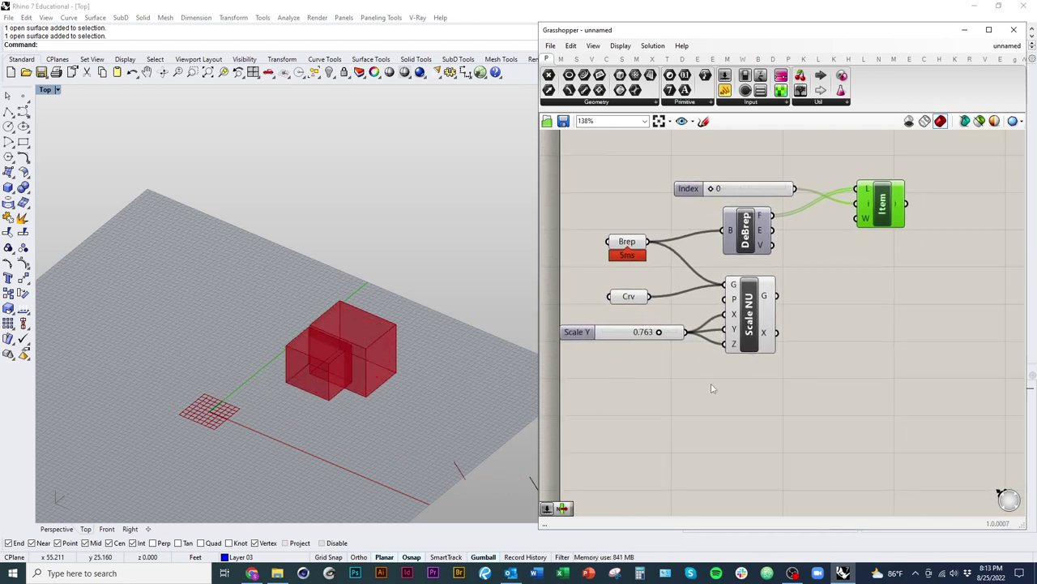
double_click(690, 400)
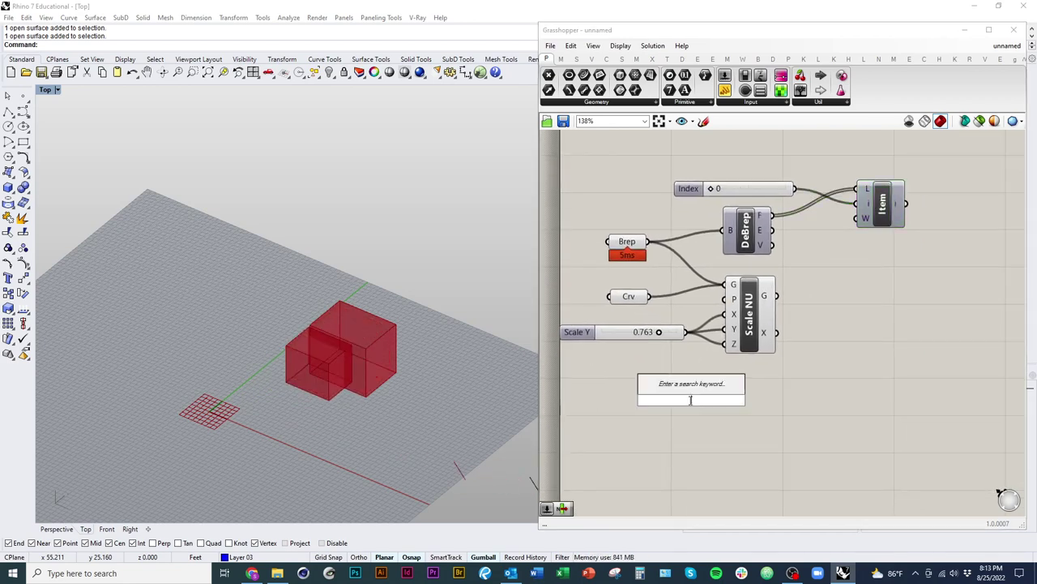
left_click(735, 448)
left_click_drag(729, 77, 849, 305)
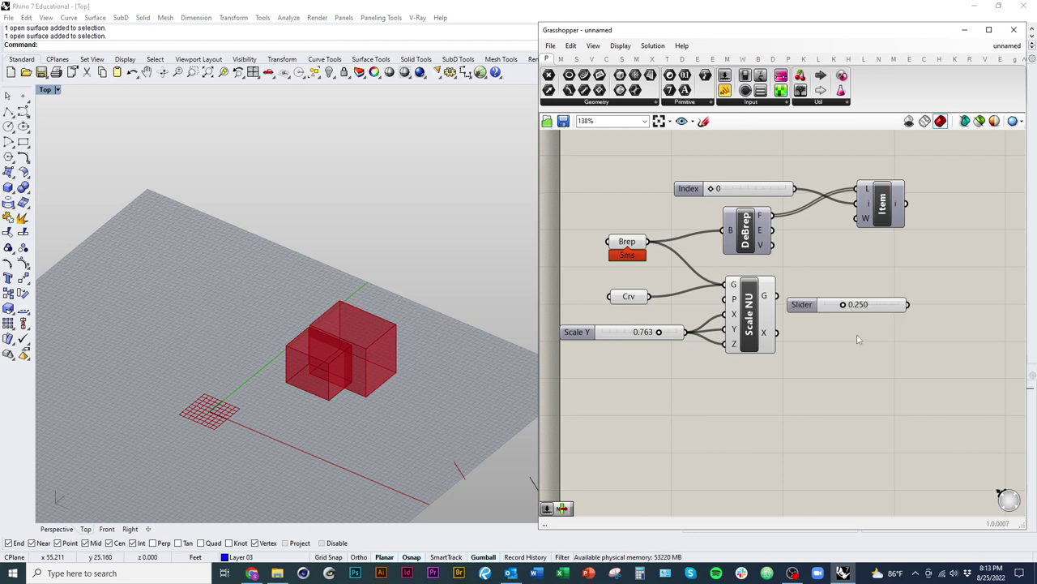
double_click(798, 303)
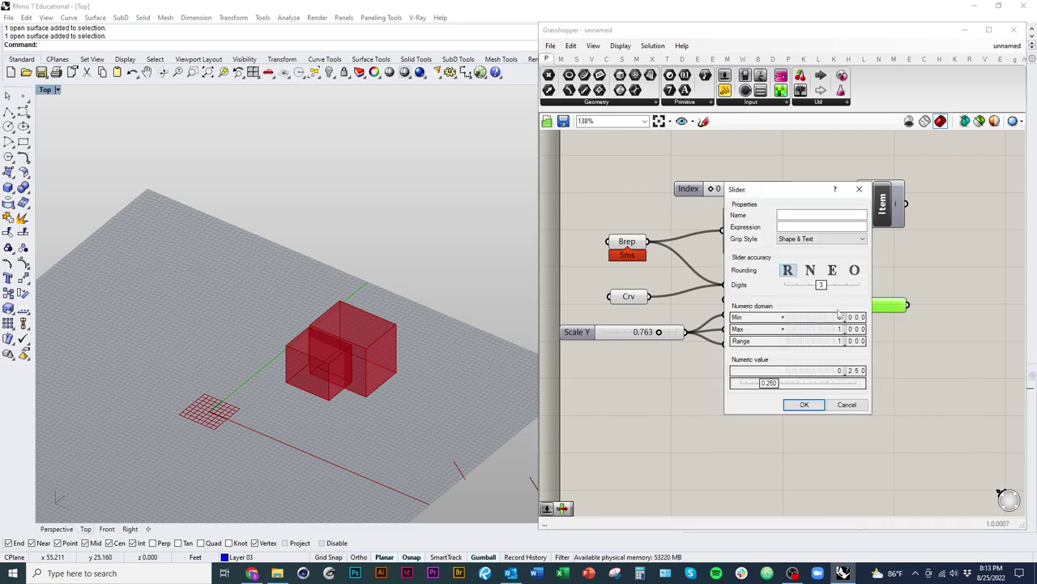
left_click(847, 404)
left_click_drag(890, 301, 884, 304)
key("Delete")
- Search for curve components from the empty canvas area beside Scale NU
double_click(903, 363)
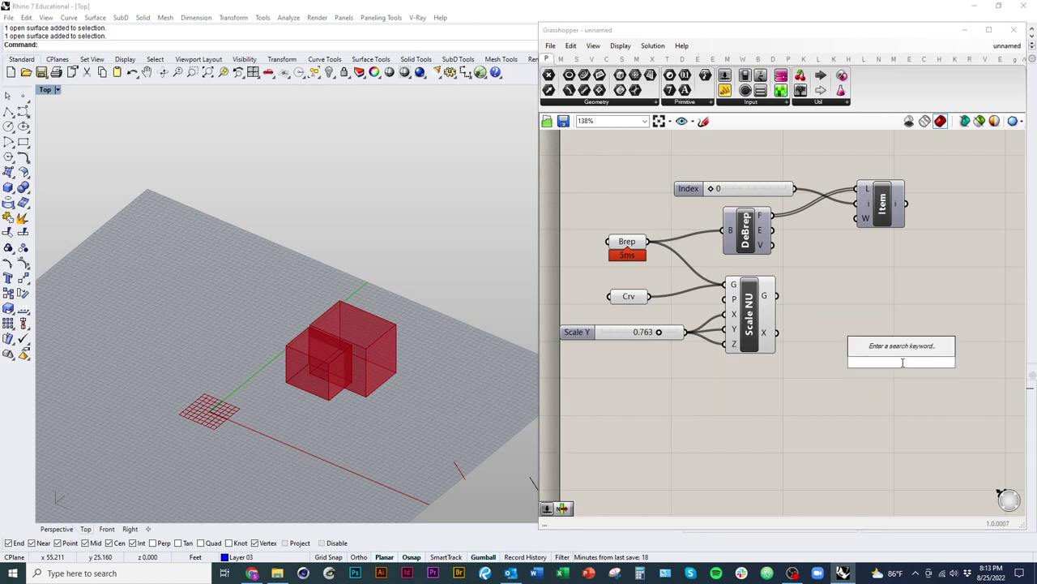
type("v")
key("BackSpace")
type("curve")
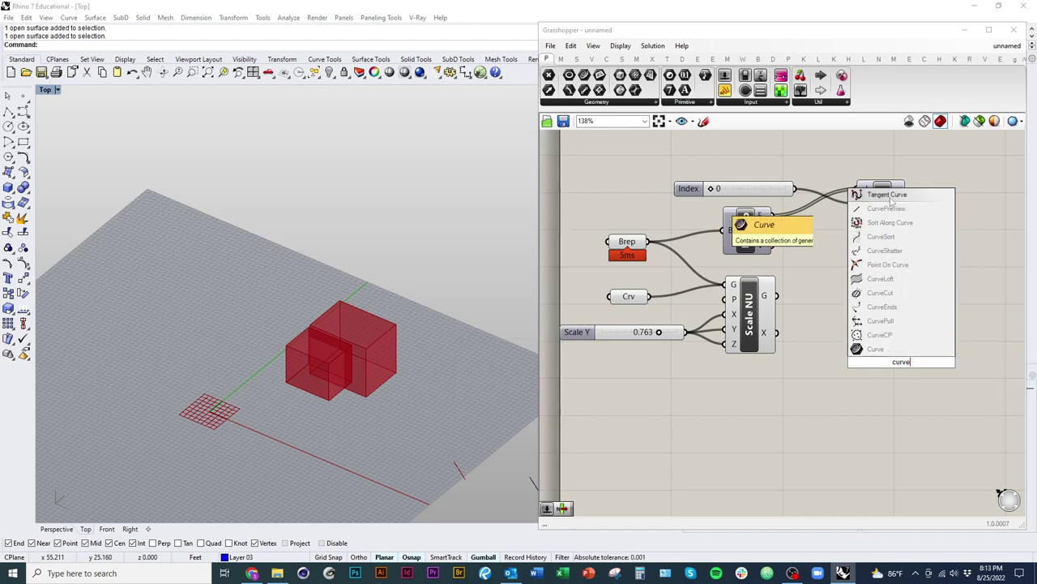
- Create a Number Slider with the value 110 from the canvas search and place it below the Scale Y slider
double_click(919, 361)
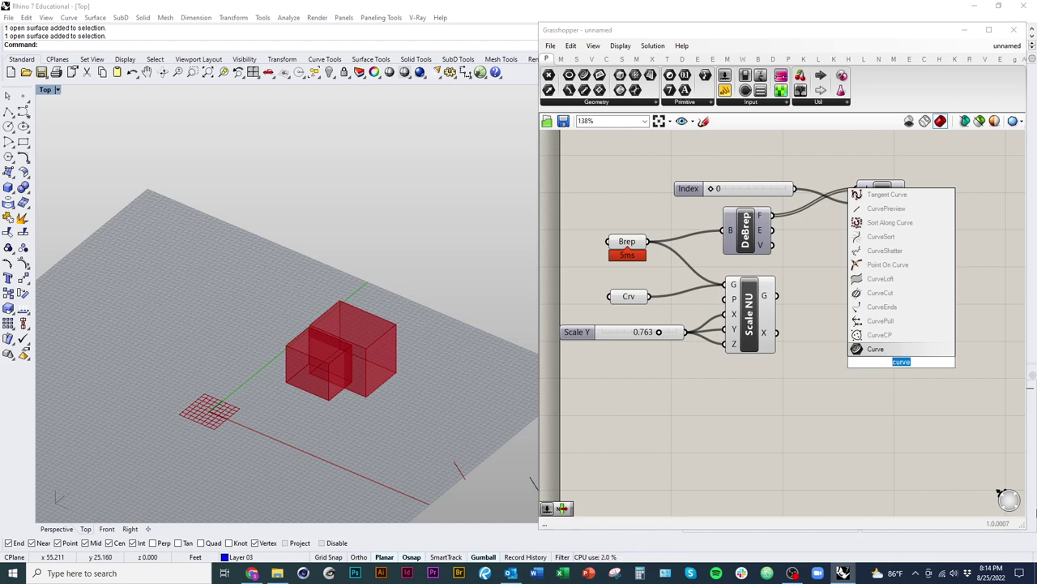
type("110")
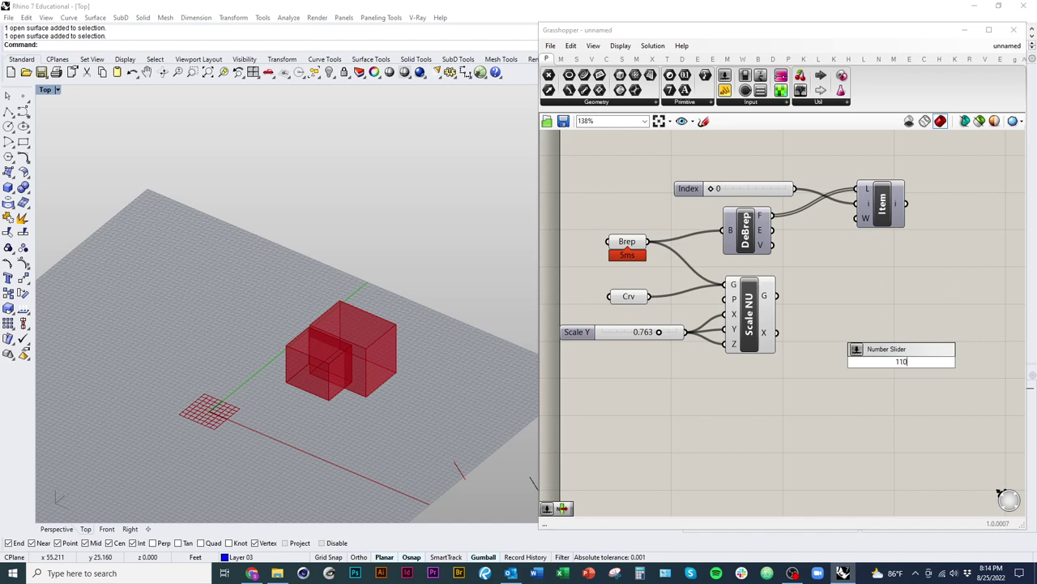
key("Return")
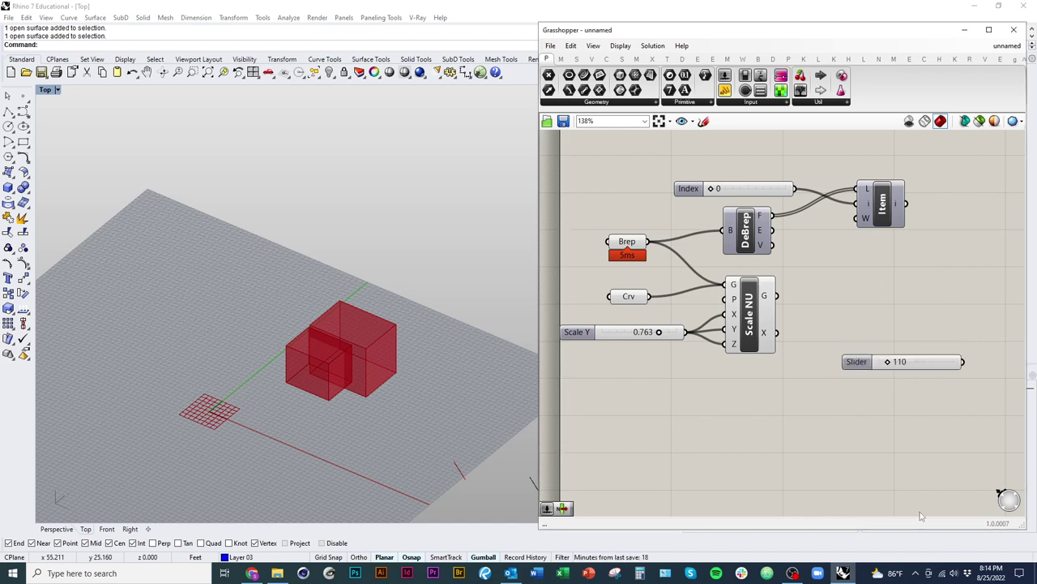
left_click_drag(873, 368, 613, 425)
scroll(638, 463, "down", 3)
left_click(688, 468)
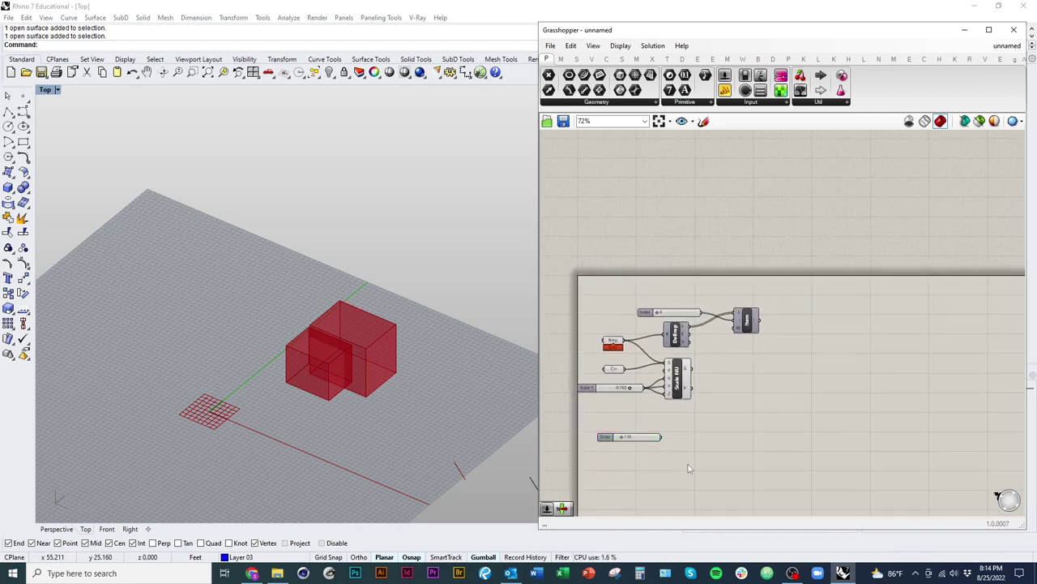
- Look through the Grasshopper component categories, including Curve, Intersect and the energy-simulation plug-in, and return to the parameter components
left_click(561, 60)
left_click(576, 60)
left_click(591, 60)
left_click(606, 60)
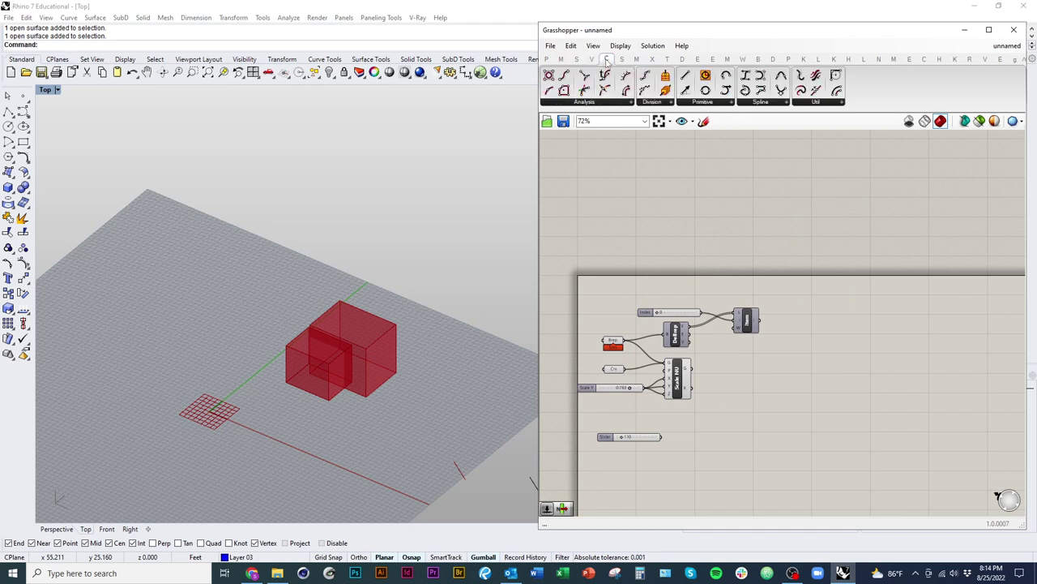
left_click(622, 60)
left_click(638, 60)
left_click(653, 60)
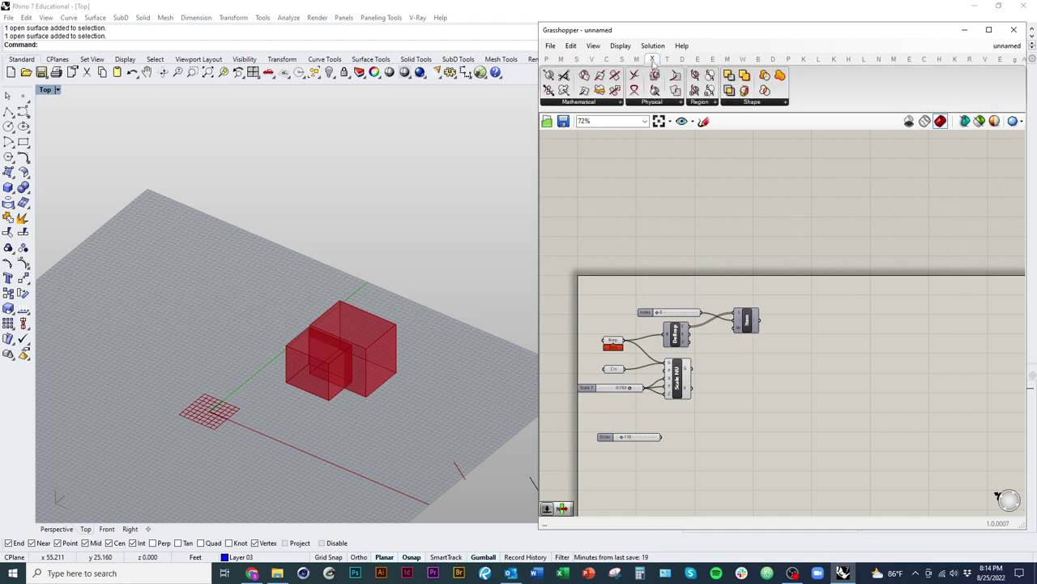
left_click(667, 59)
left_click(683, 60)
left_click(697, 60)
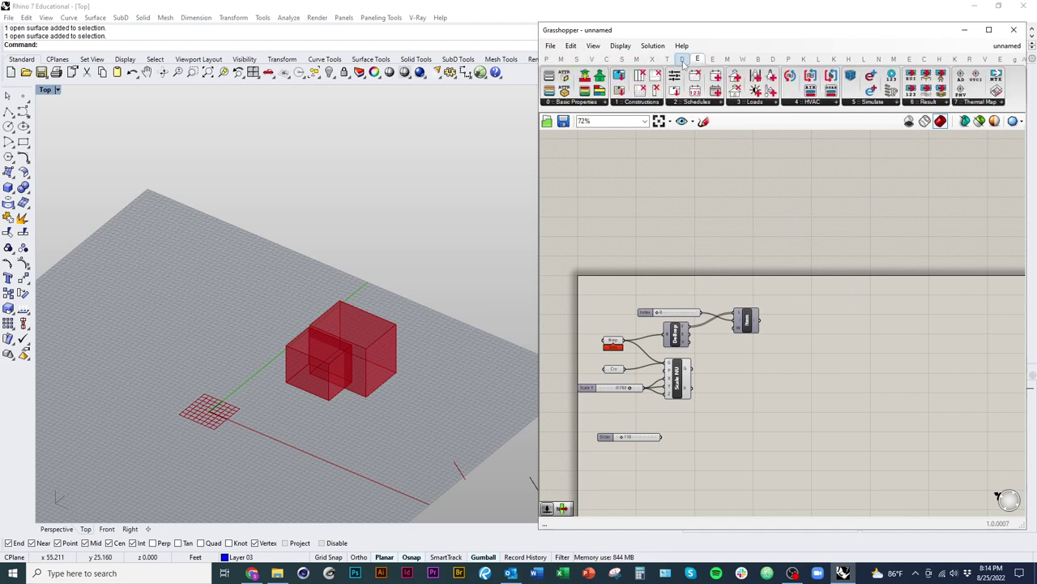
left_click(667, 60)
left_click(652, 60)
left_click(622, 60)
left_click(591, 60)
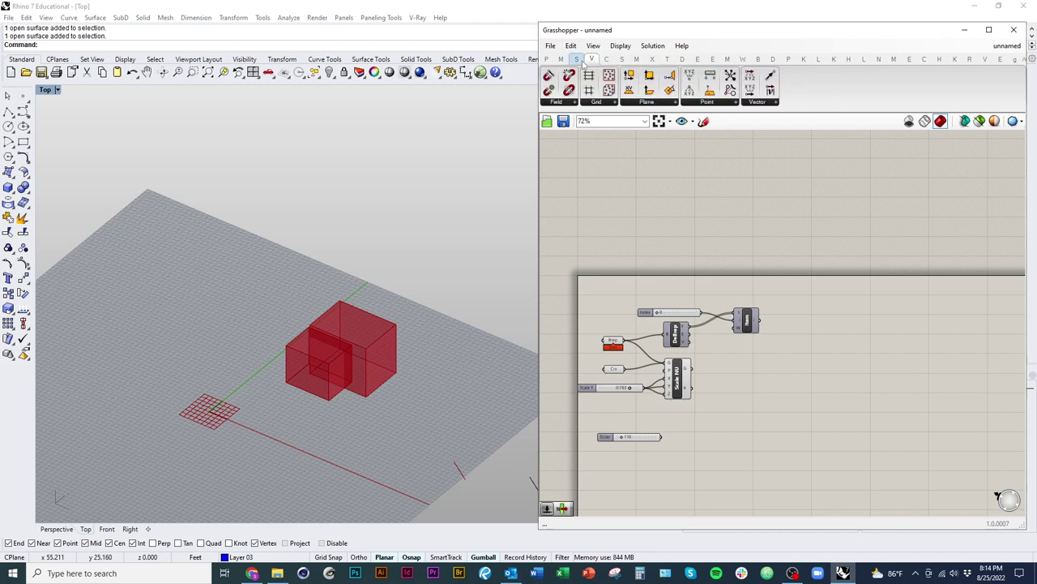
left_click(576, 60)
left_click(546, 60)
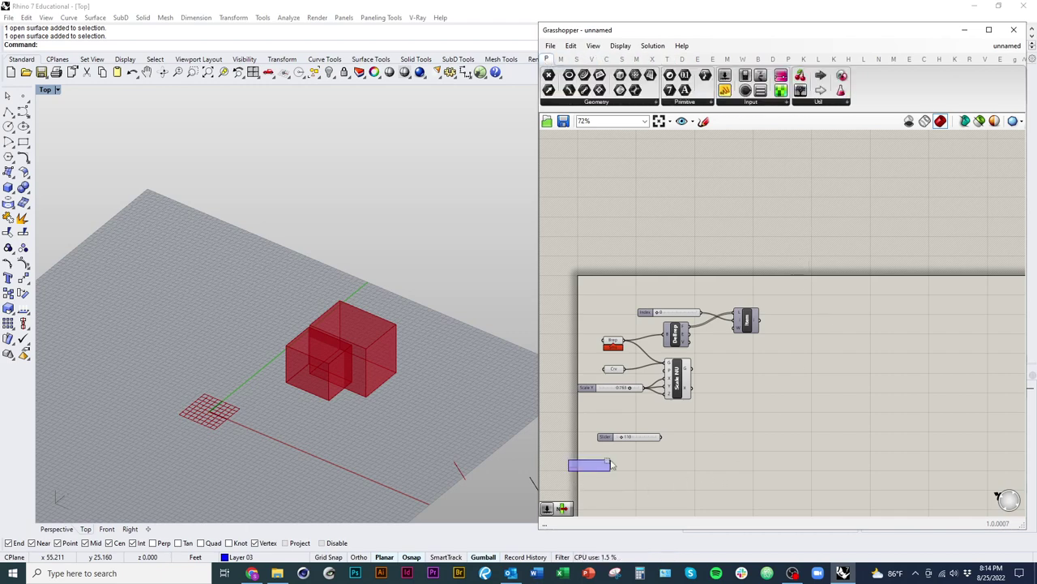
- Delete the baked box with its points, curves and surfaces beside the ground plane in the Rhino viewport
scroll(424, 423, "down", 3)
scroll(406, 464, "down", 3)
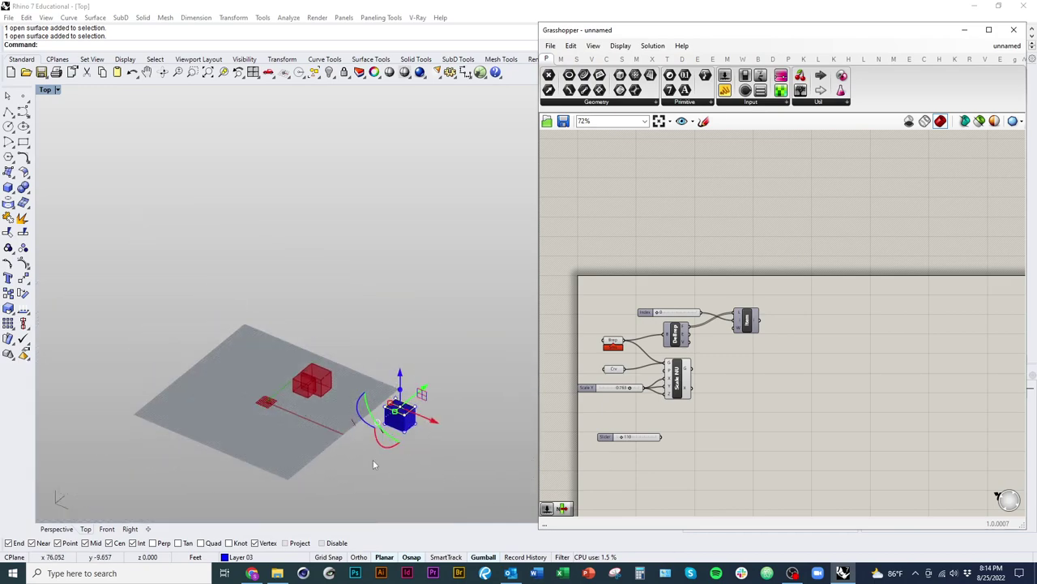
left_click_drag(352, 475, 452, 368)
key("Delete")
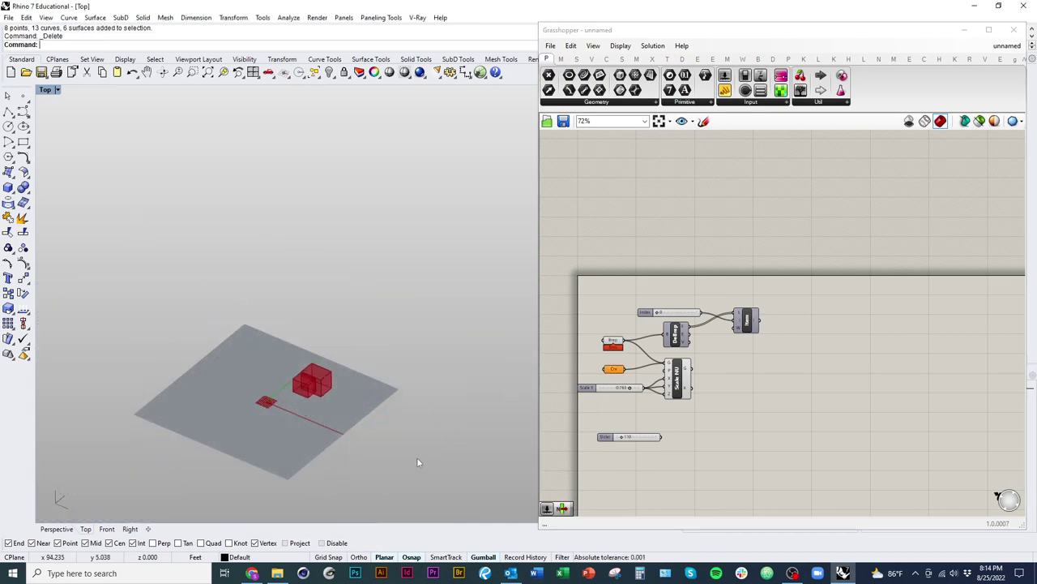
scroll(695, 417, "up", 3)
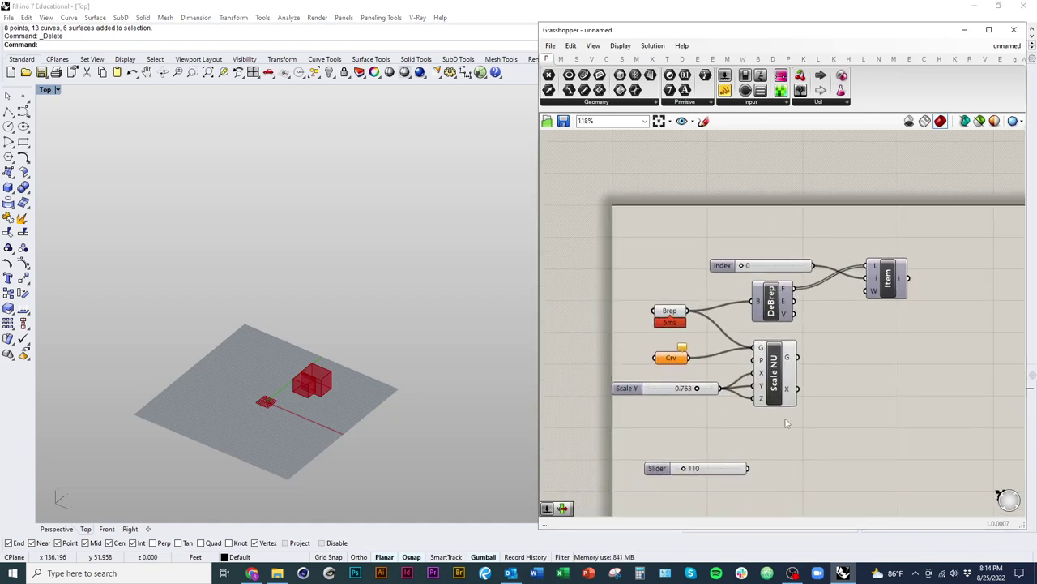
left_click(792, 573)
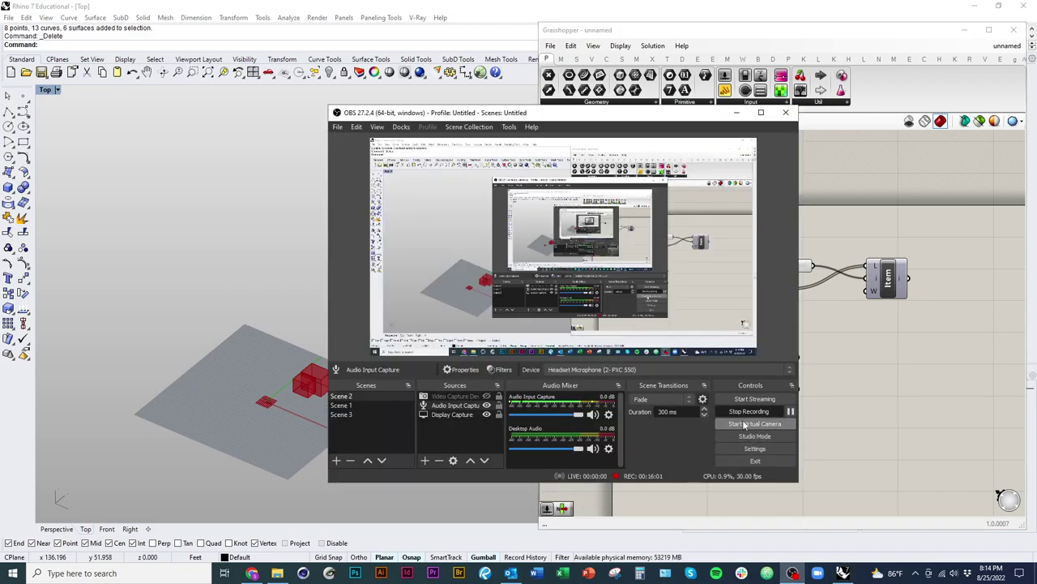